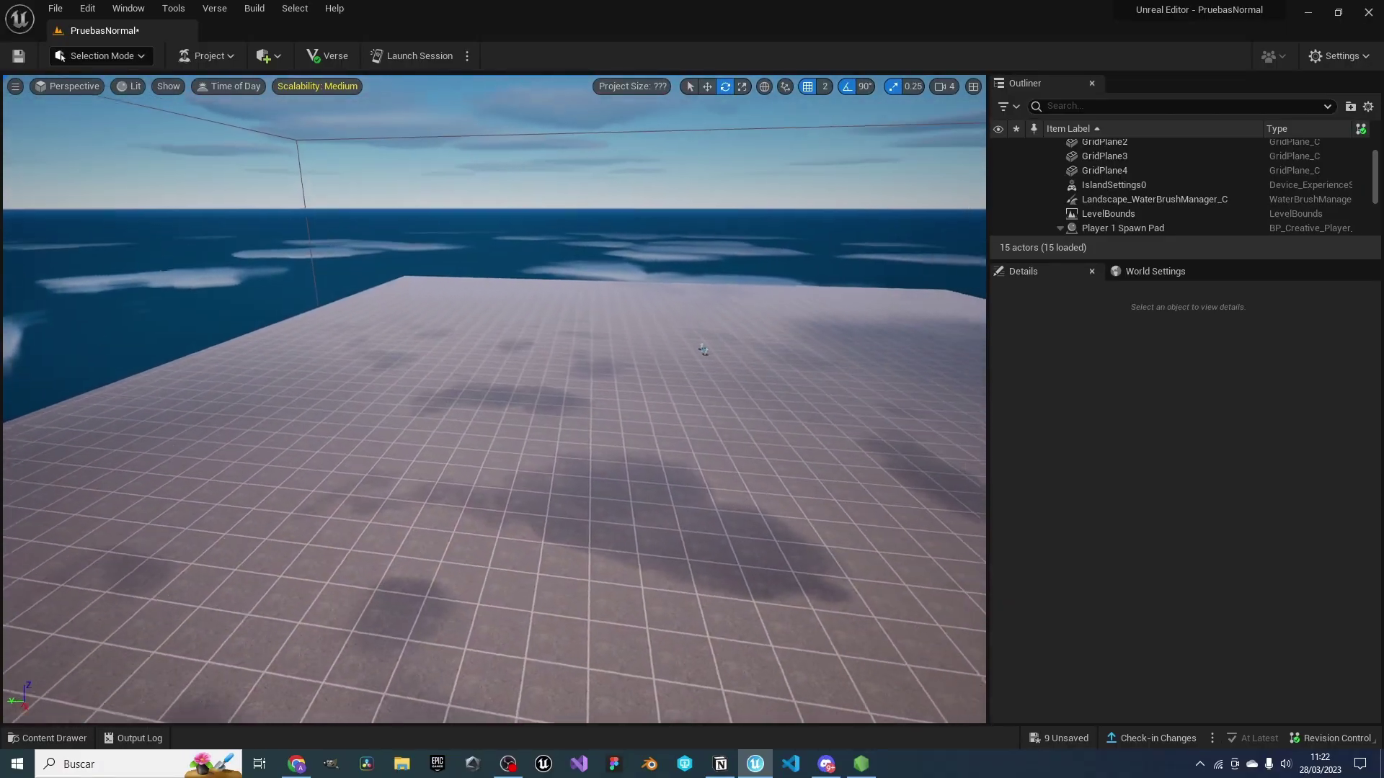
Delete both grid planes from the level
right_click_drag(702, 350, 655, 357)
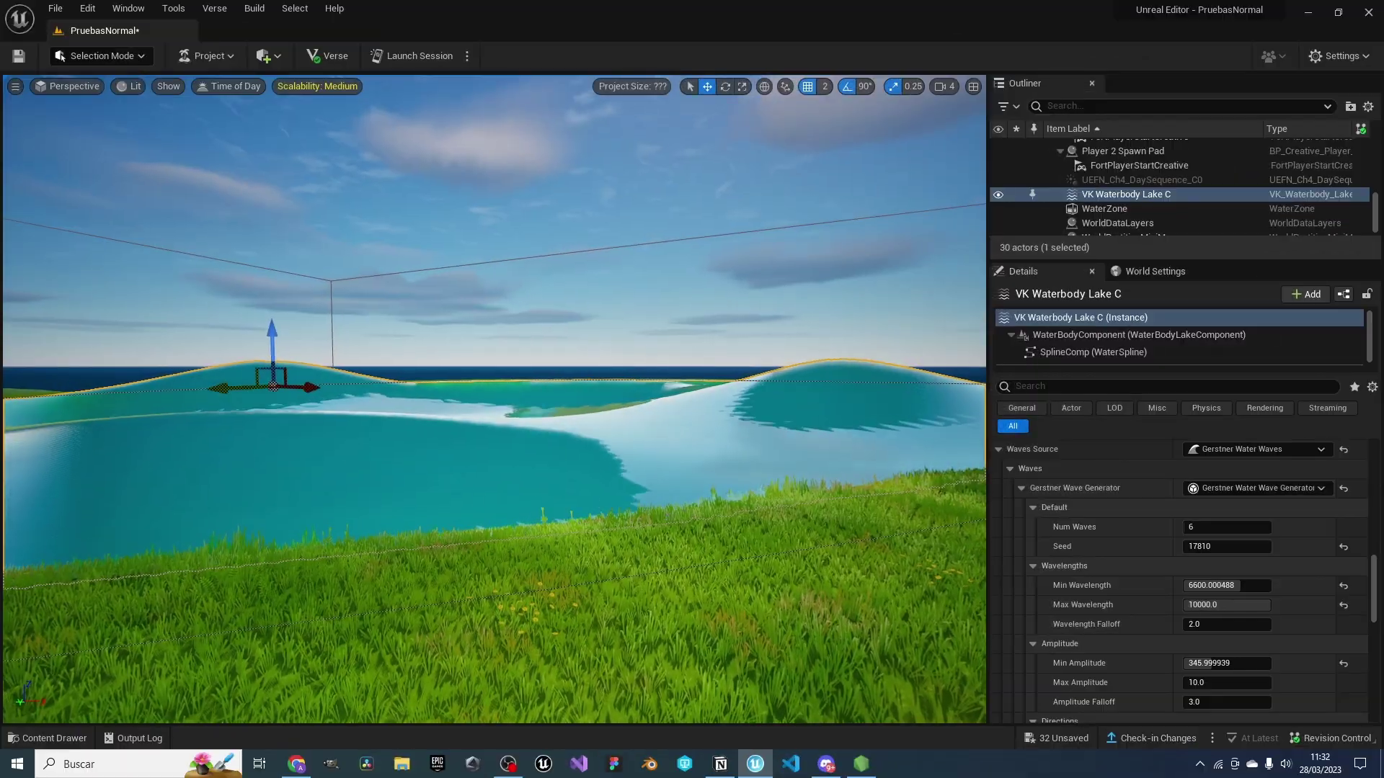
scroll(1074, 563, "down", 3)
left_click_drag(1210, 648, 1243, 648)
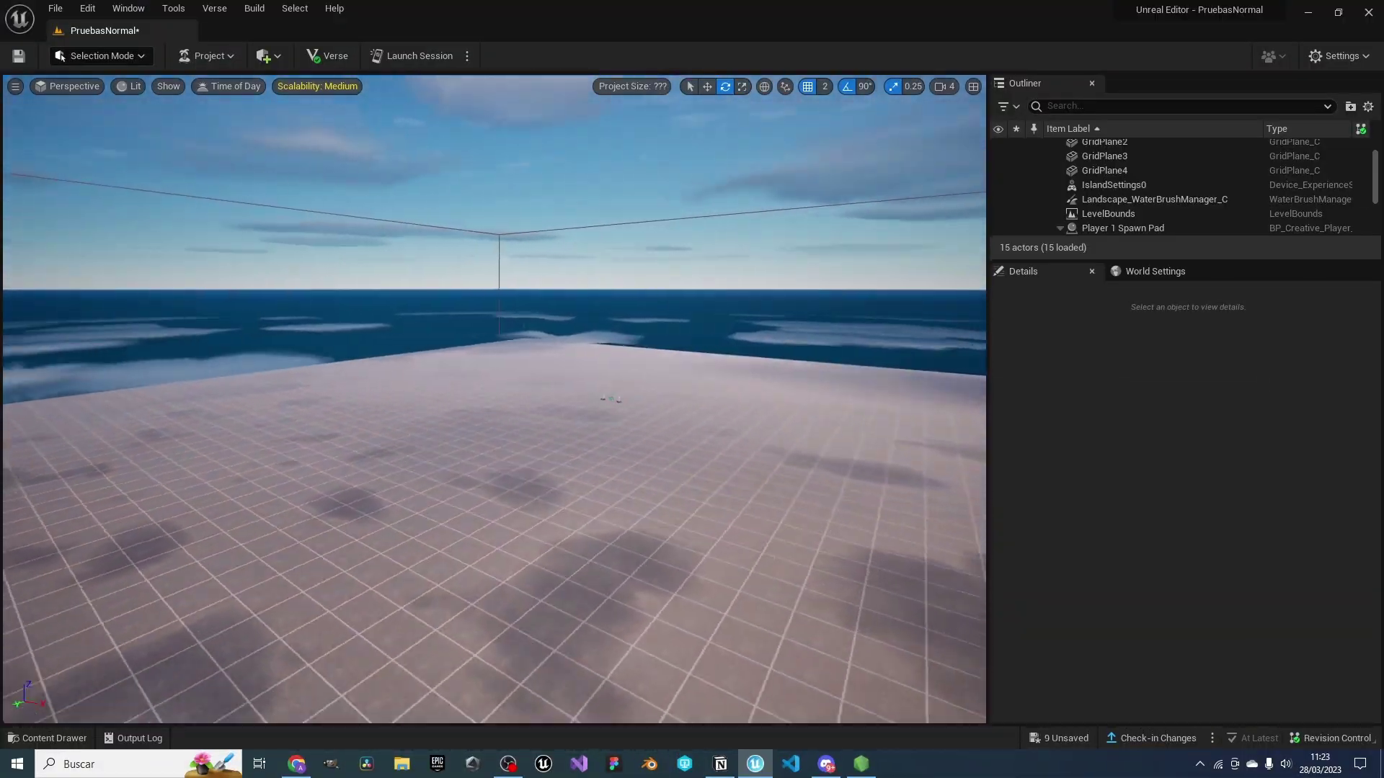
mouse_move(494, 400)
right_mouse_down()
mouse_move(433, 399)
mouse_move(376, 446)
right_mouse_up()
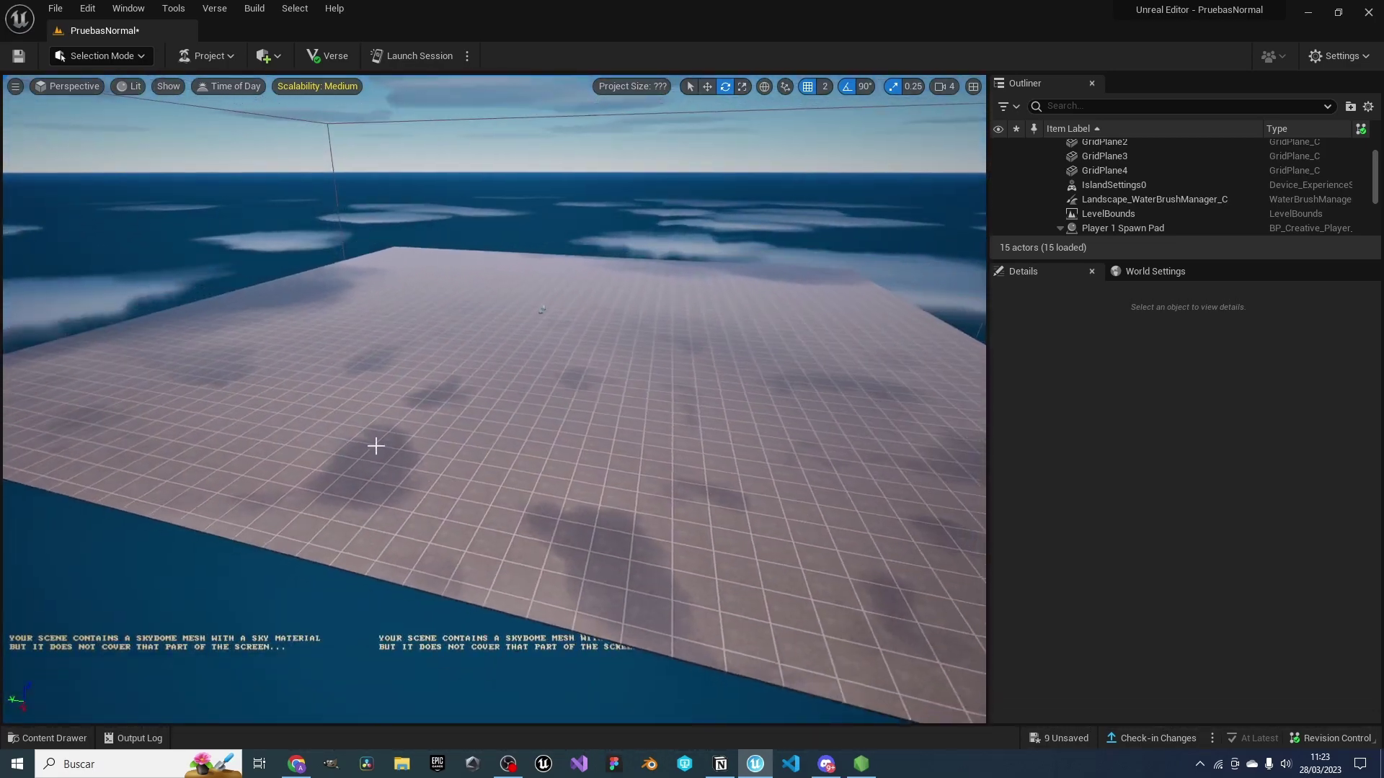
left_click(375, 446)
key("Delete")
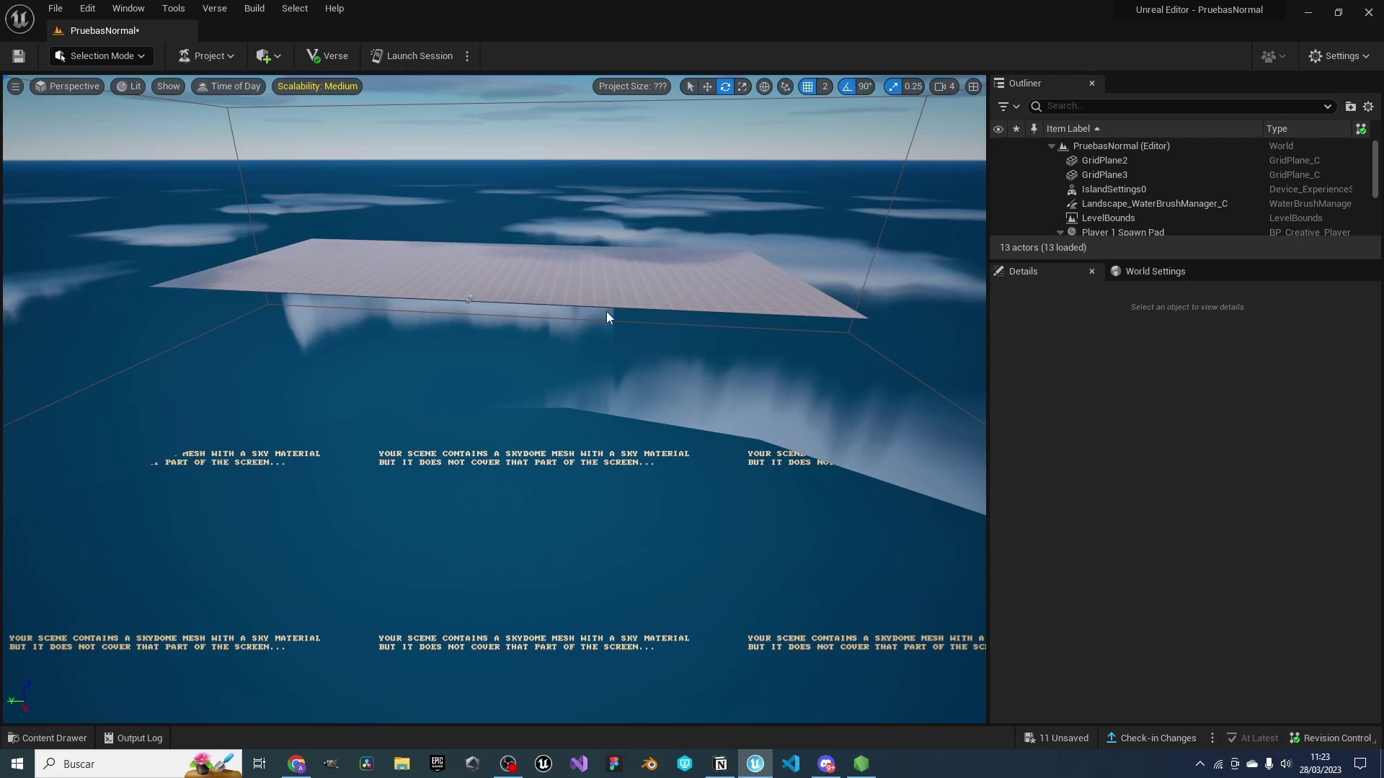
left_click(607, 314)
key("Delete")
Create a new 505×505 grass landscape with 64 components over the ocean in Landscape Mode
right_click_drag(333, 256, 372, 267)
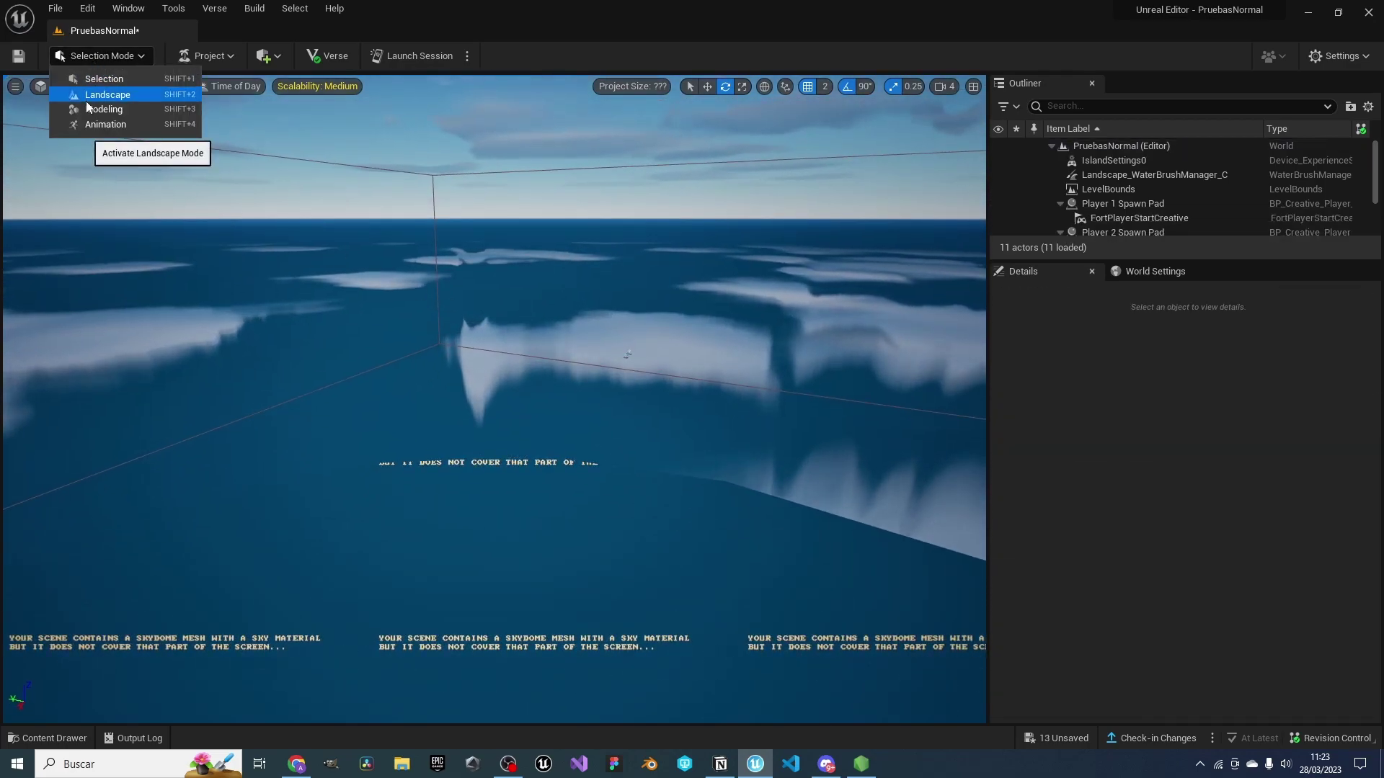
left_click(87, 101)
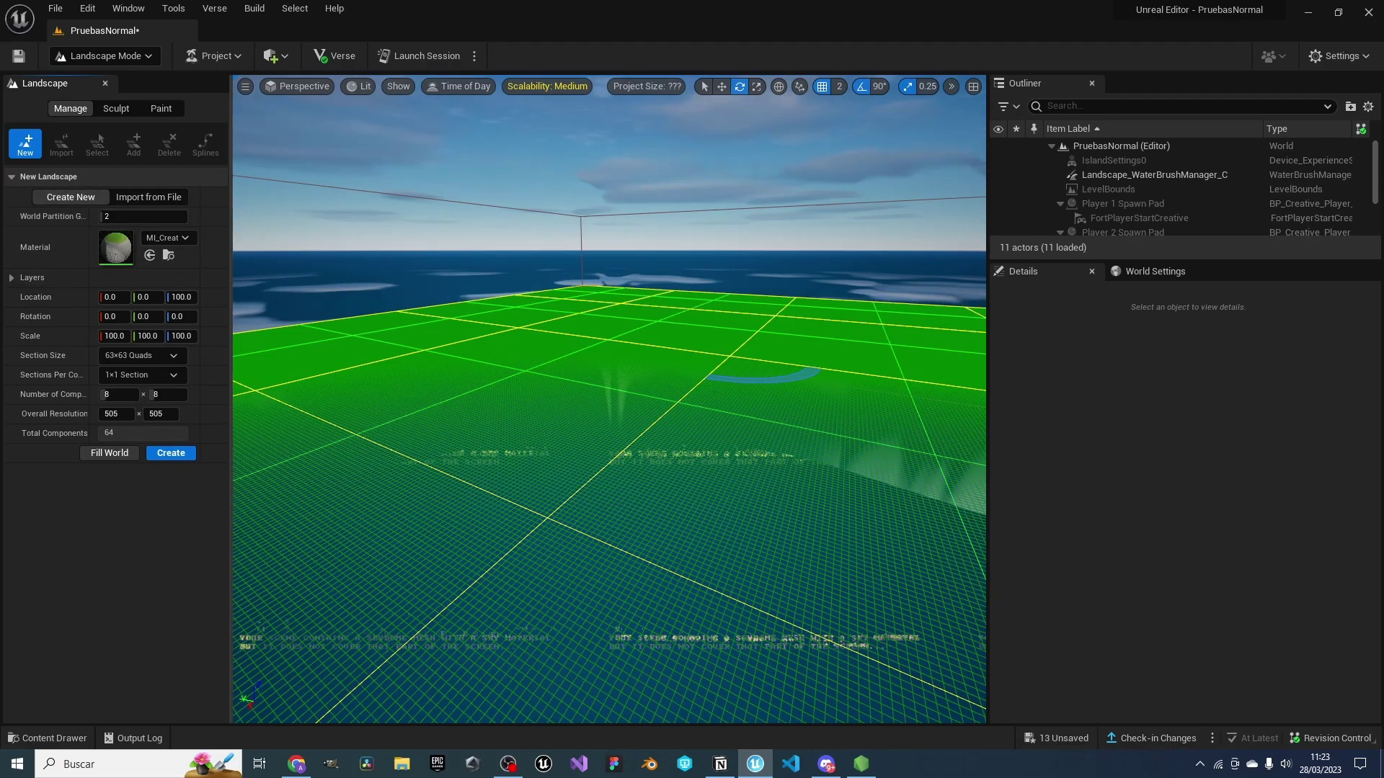
mouse_move(593, 382)
right_mouse_down()
mouse_move(593, 417)
mouse_move(593, 339)
mouse_move(593, 403)
mouse_move(569, 389)
mouse_move(318, 451)
right_mouse_up()
left_click(171, 452)
Sculpt a broad hill on the landscape, undoing a first tall-mountain attempt
right_click_drag(526, 373, 512, 357)
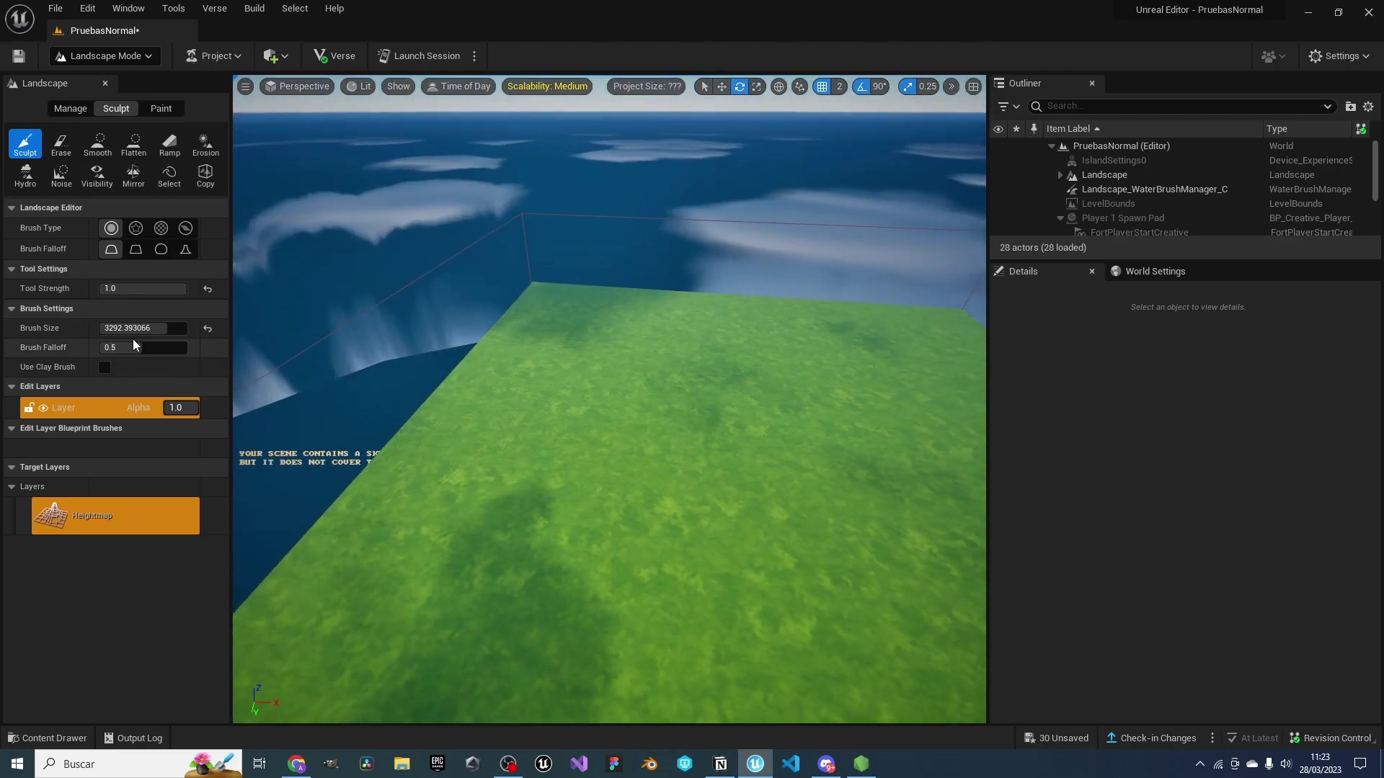
right_click_drag(840, 329, 618, 361)
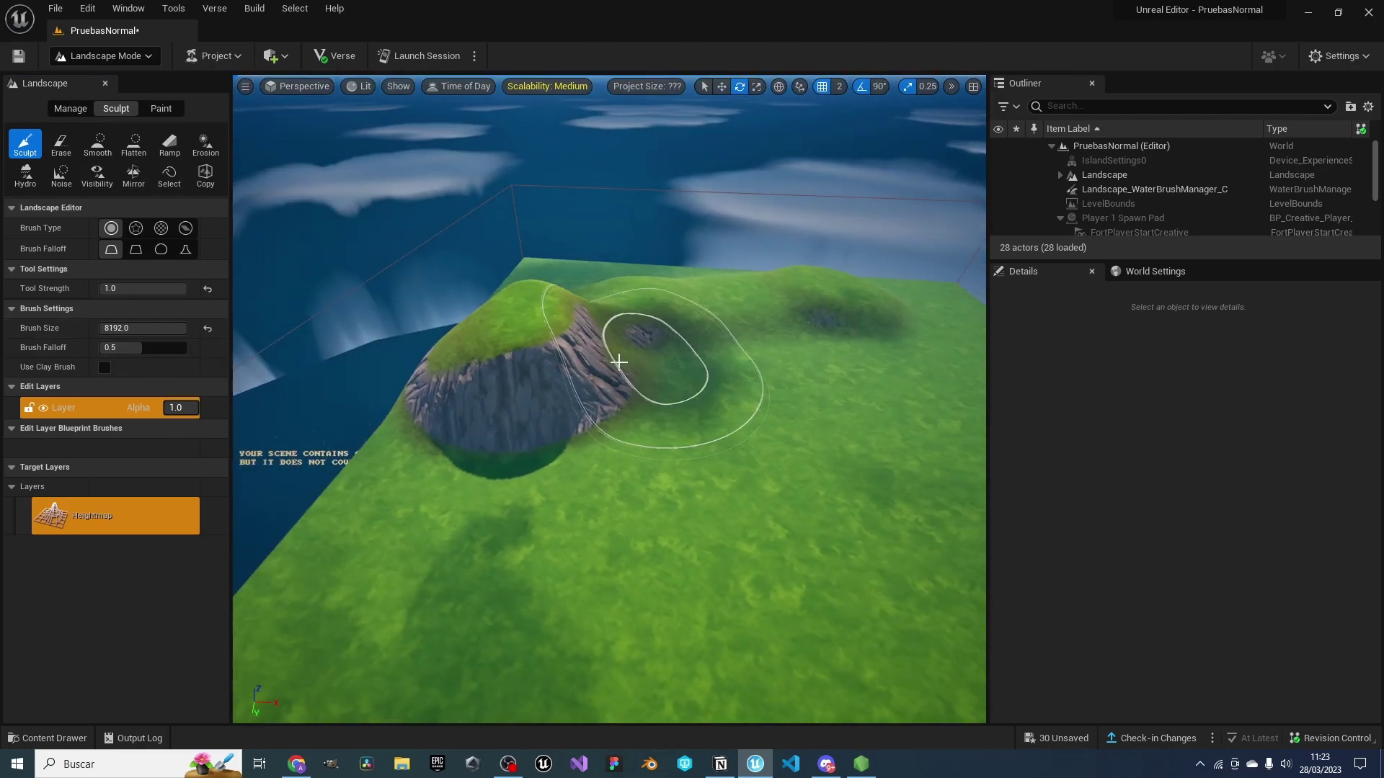
key("ctrl+z")
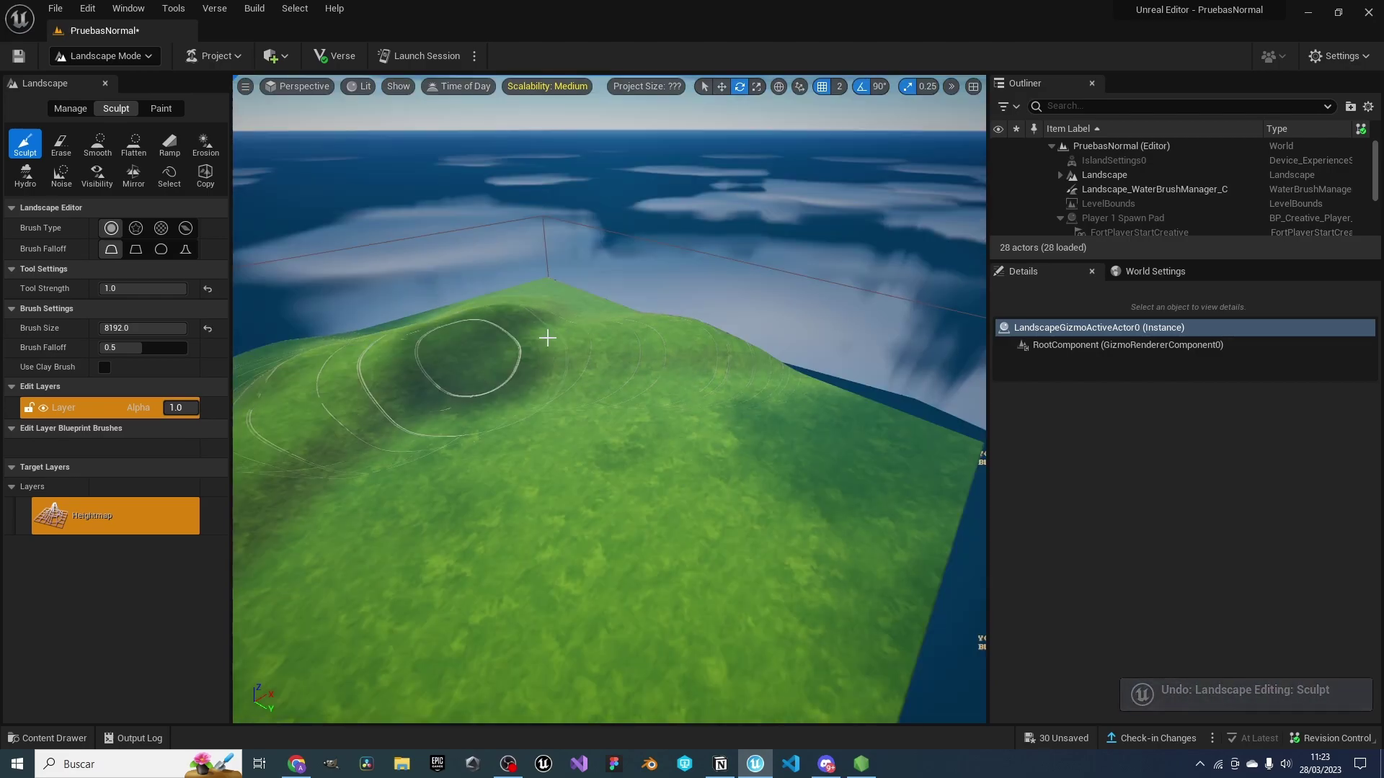
right_click_drag(543, 331, 610, 274)
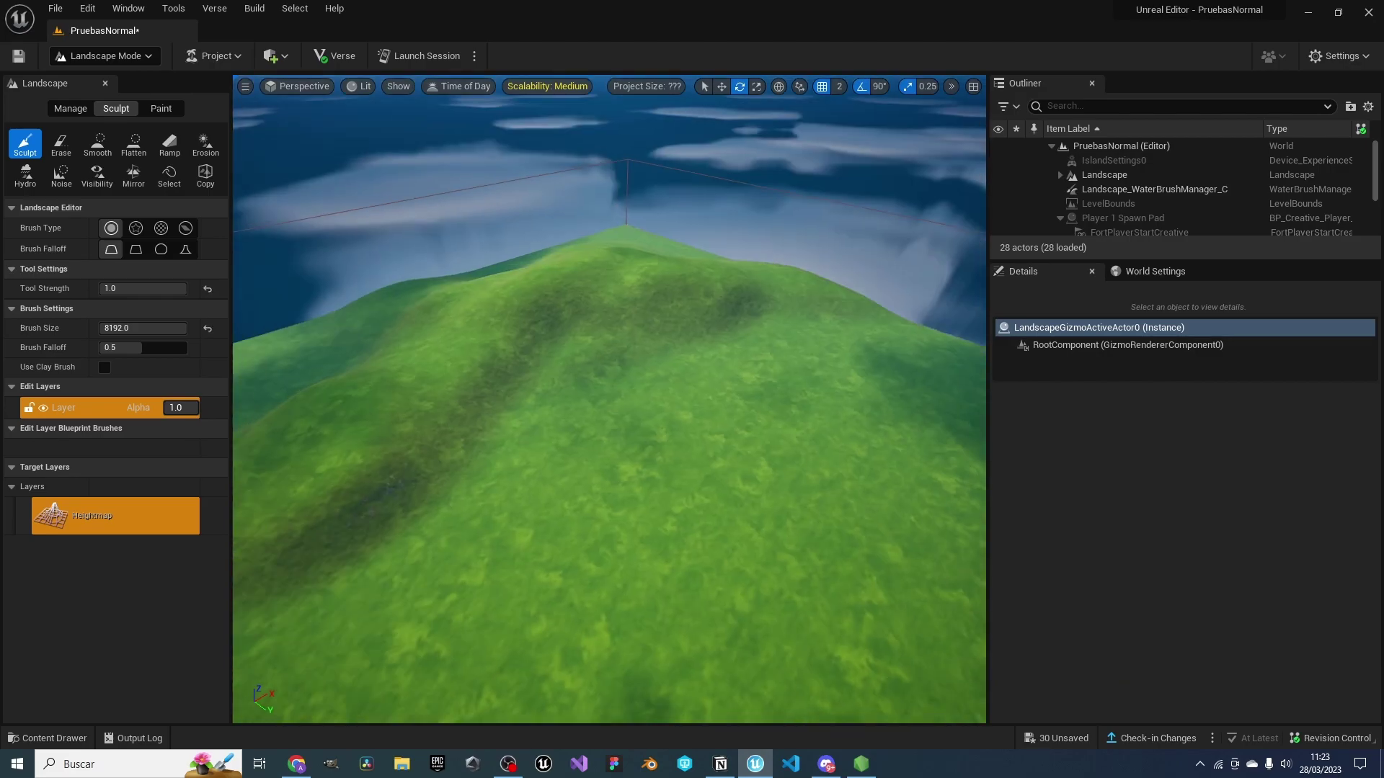
left_click_drag(750, 408, 714, 476)
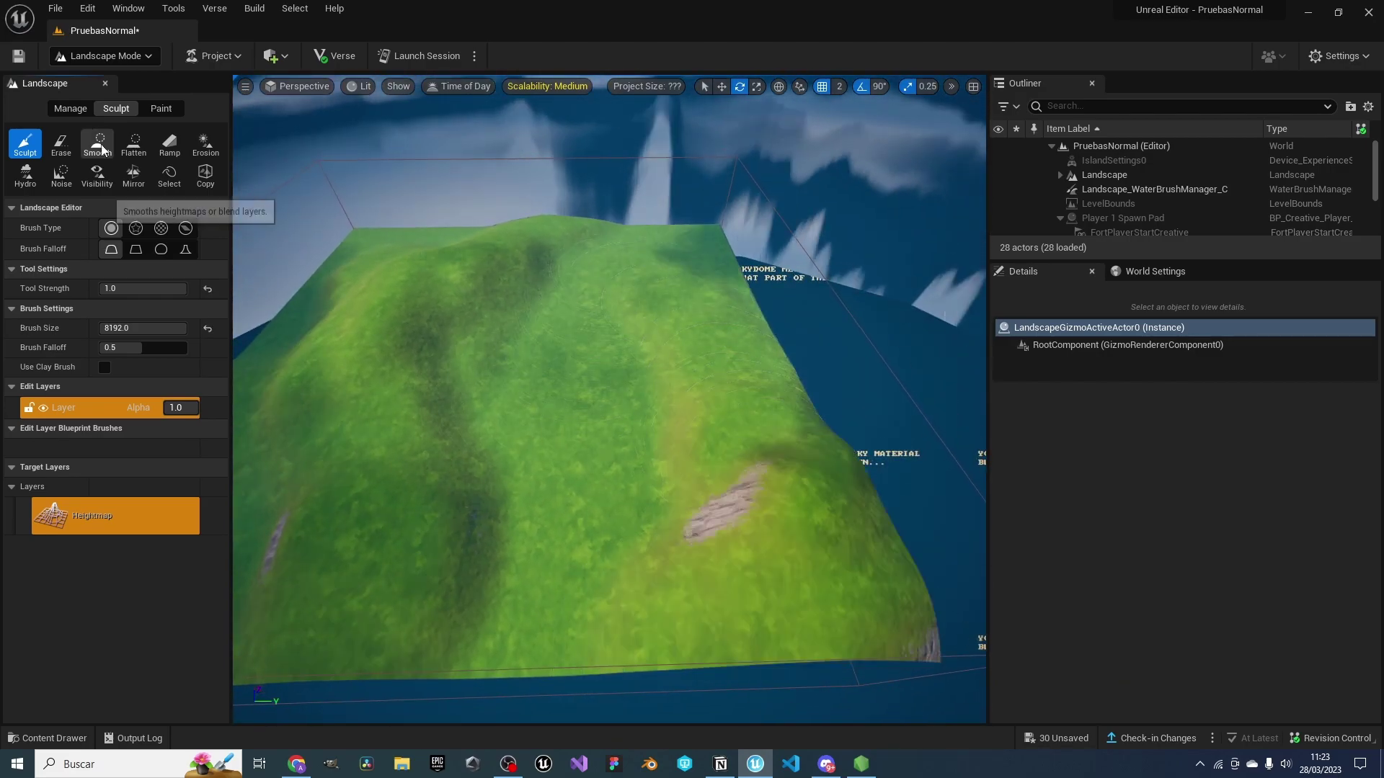
Smooth the hill's rough slopes and return to Selection Mode
left_click(97, 144)
right_click_drag(482, 629, 547, 591)
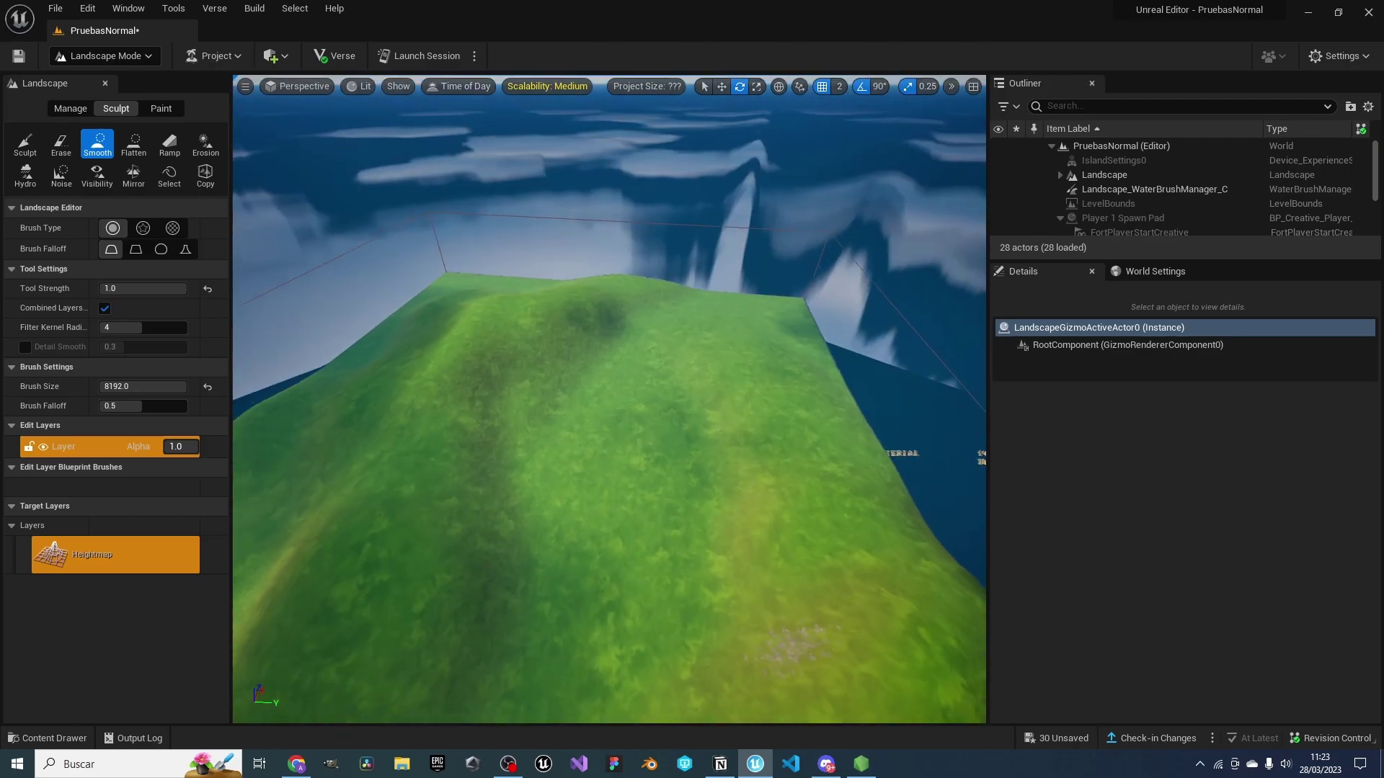
left_click(70, 108)
left_click(120, 85)
right_click_drag(490, 396, 504, 389)
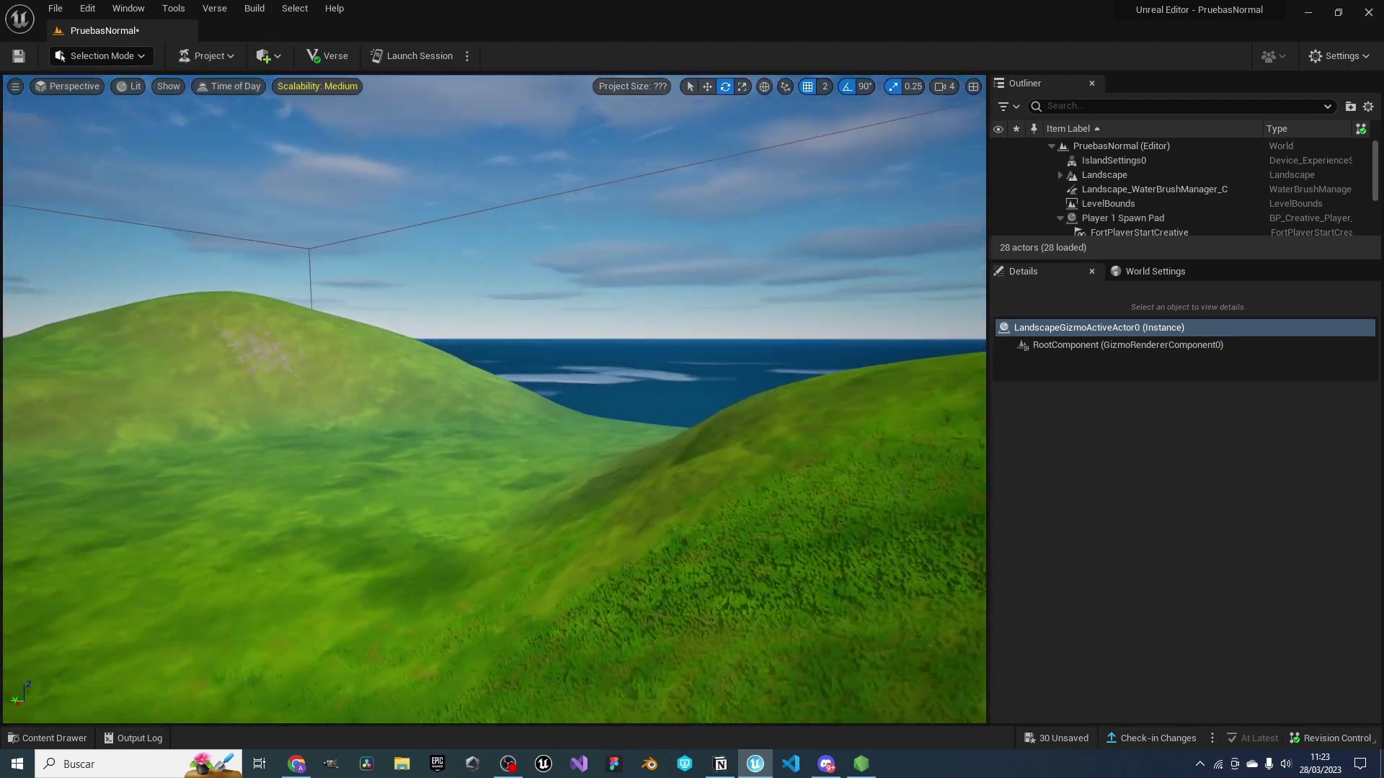
right_click_drag(542, 266, 542, 267)
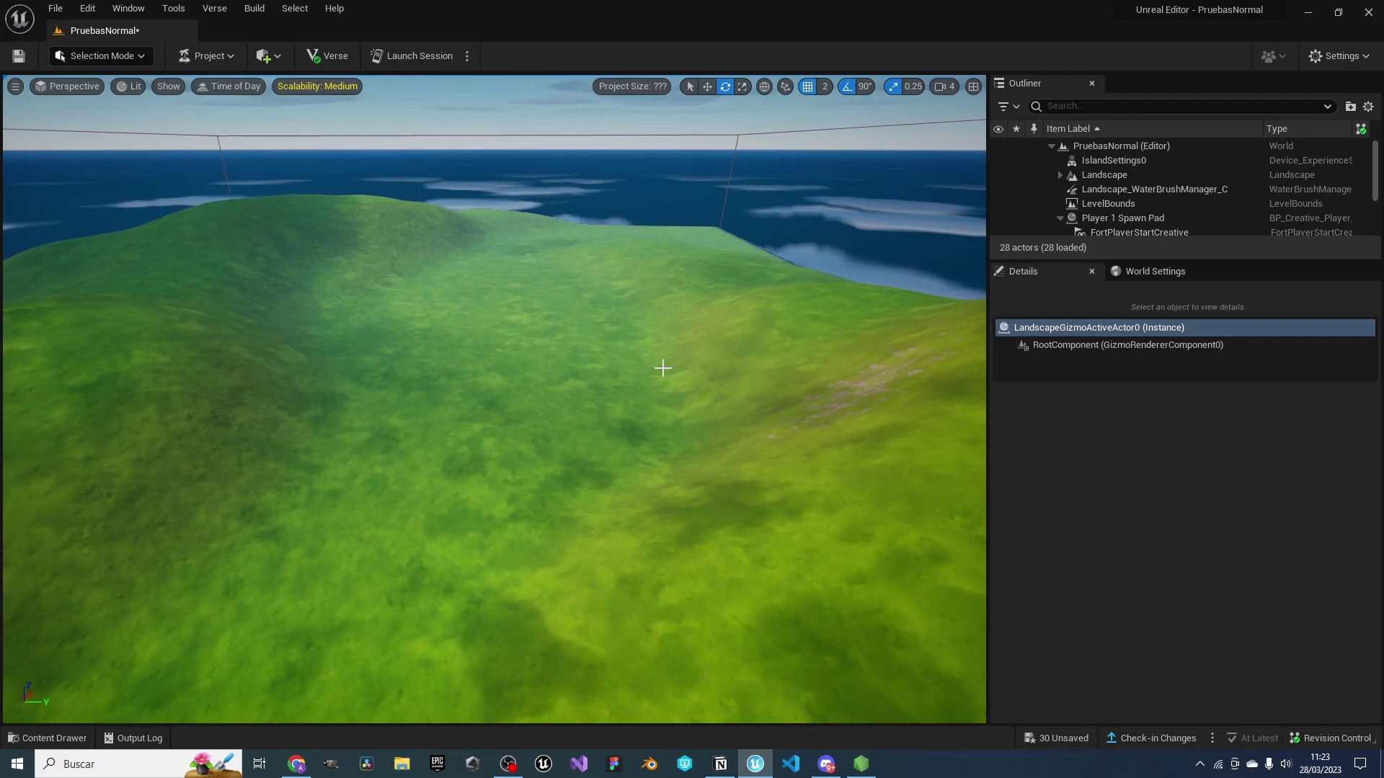
key("ctrl+space")
Browse to Fortnite > Environment > Water, showing Island, Lake, Ocean, River and SwimmingPool
left_click(72, 591)
left_click(65, 558)
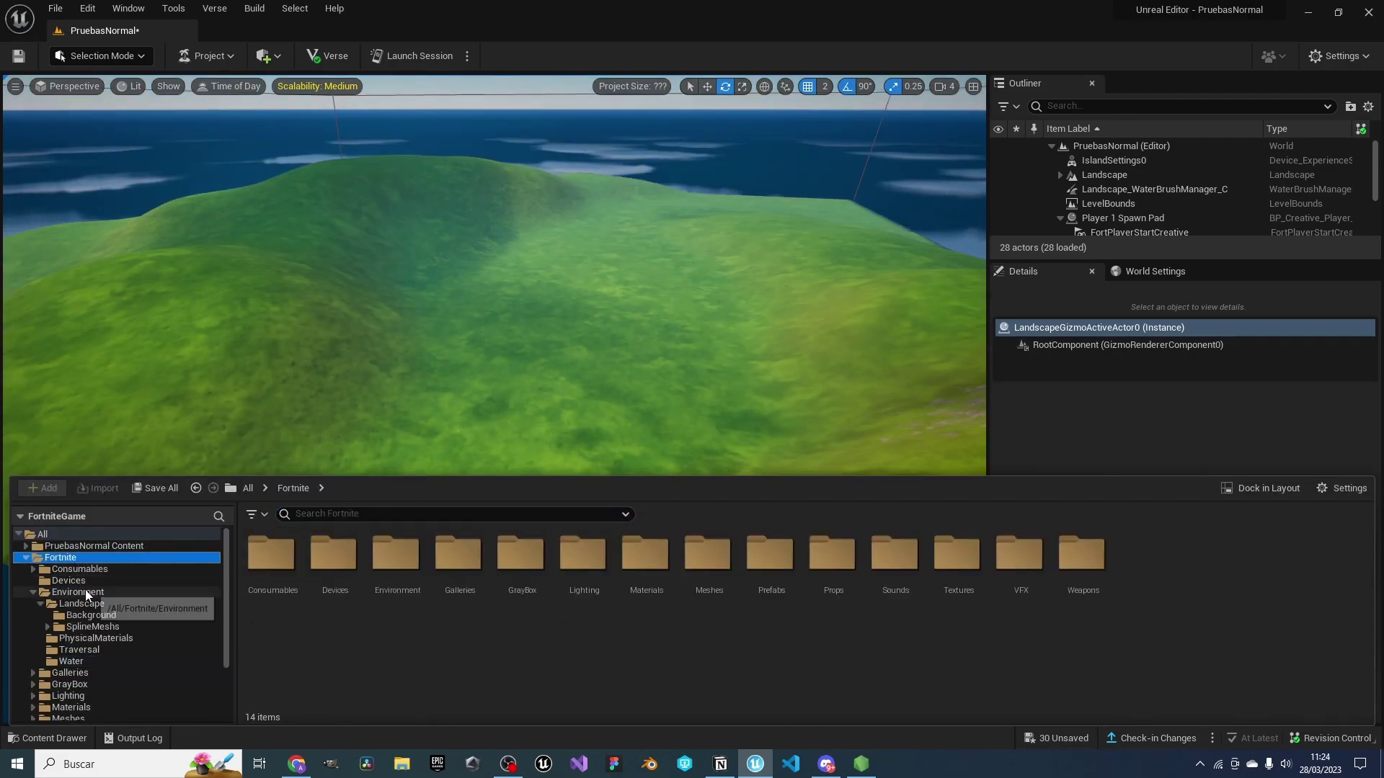
left_click(86, 592)
left_click(71, 660)
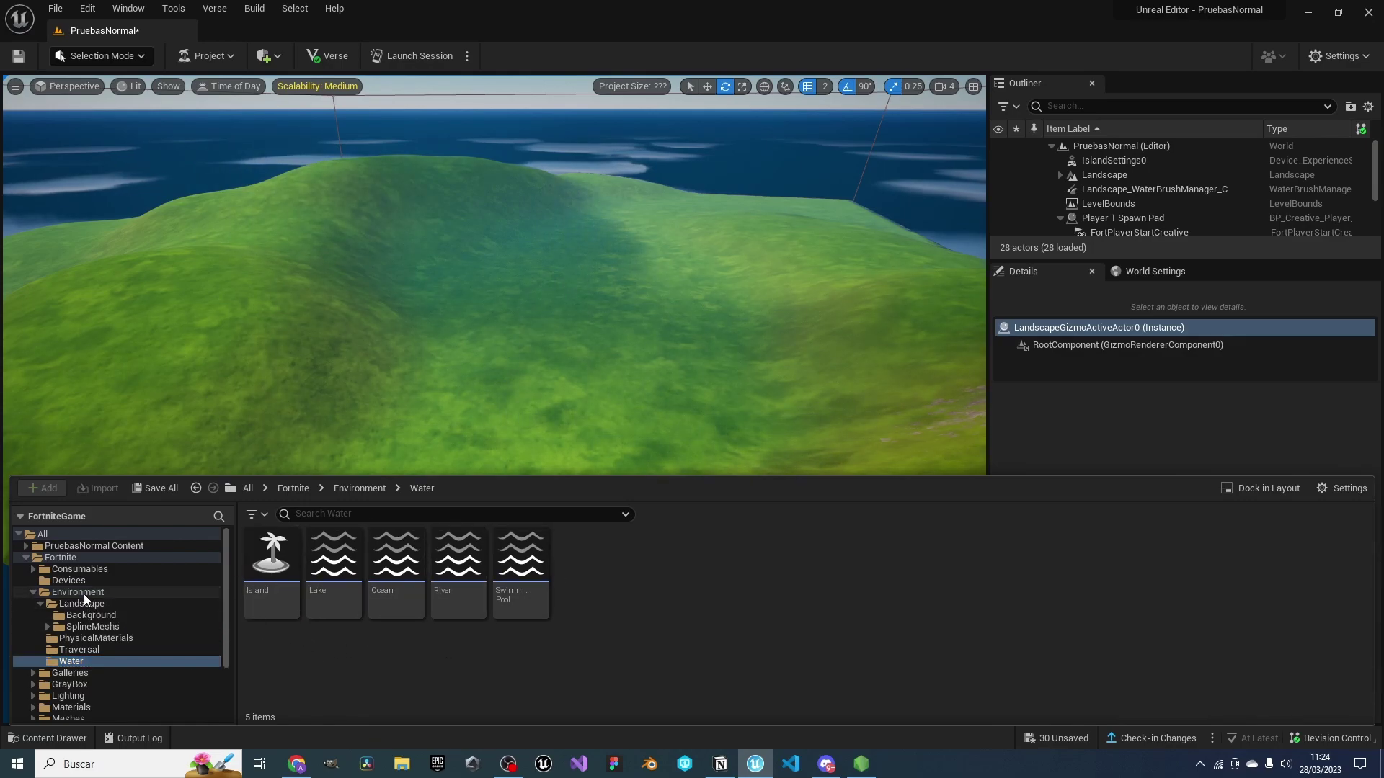
key("Left")
key("Left")
left_click(32, 592)
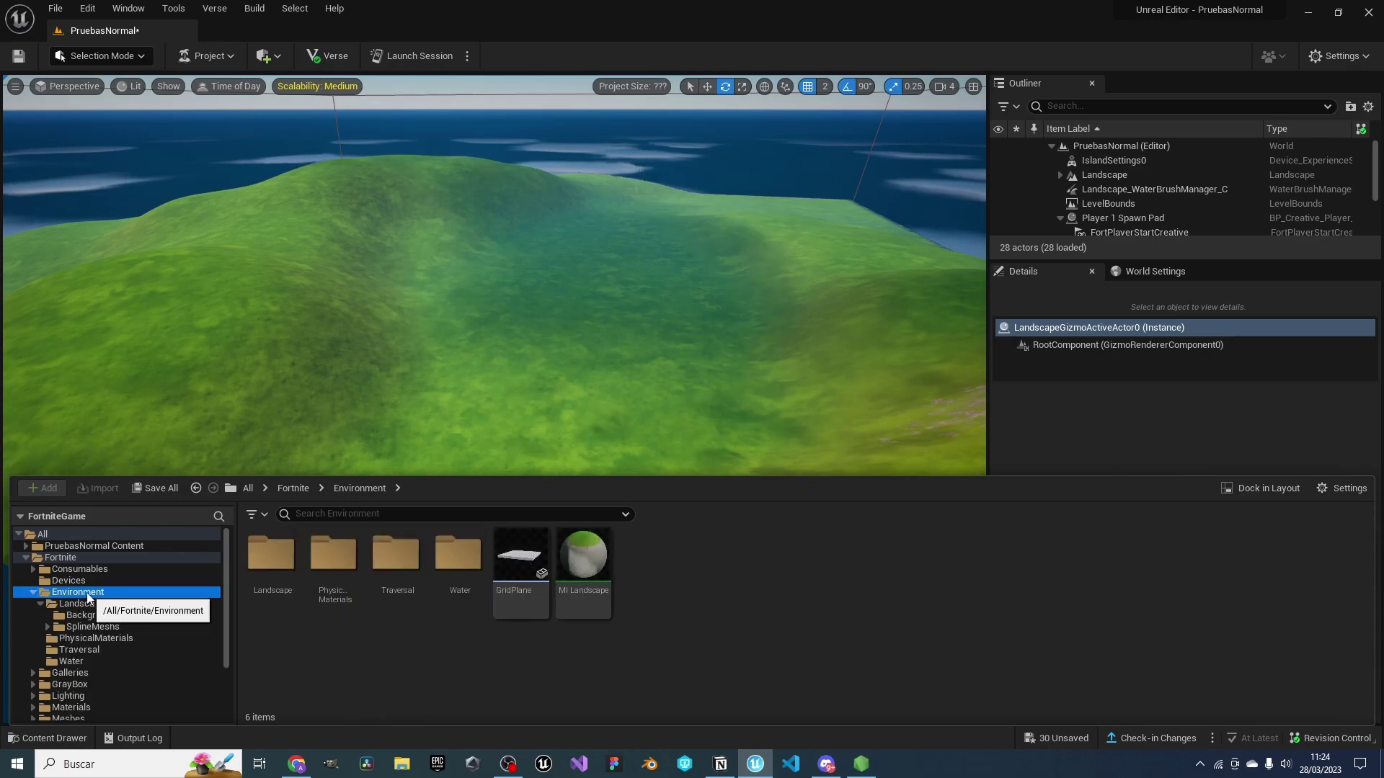
left_click(70, 661)
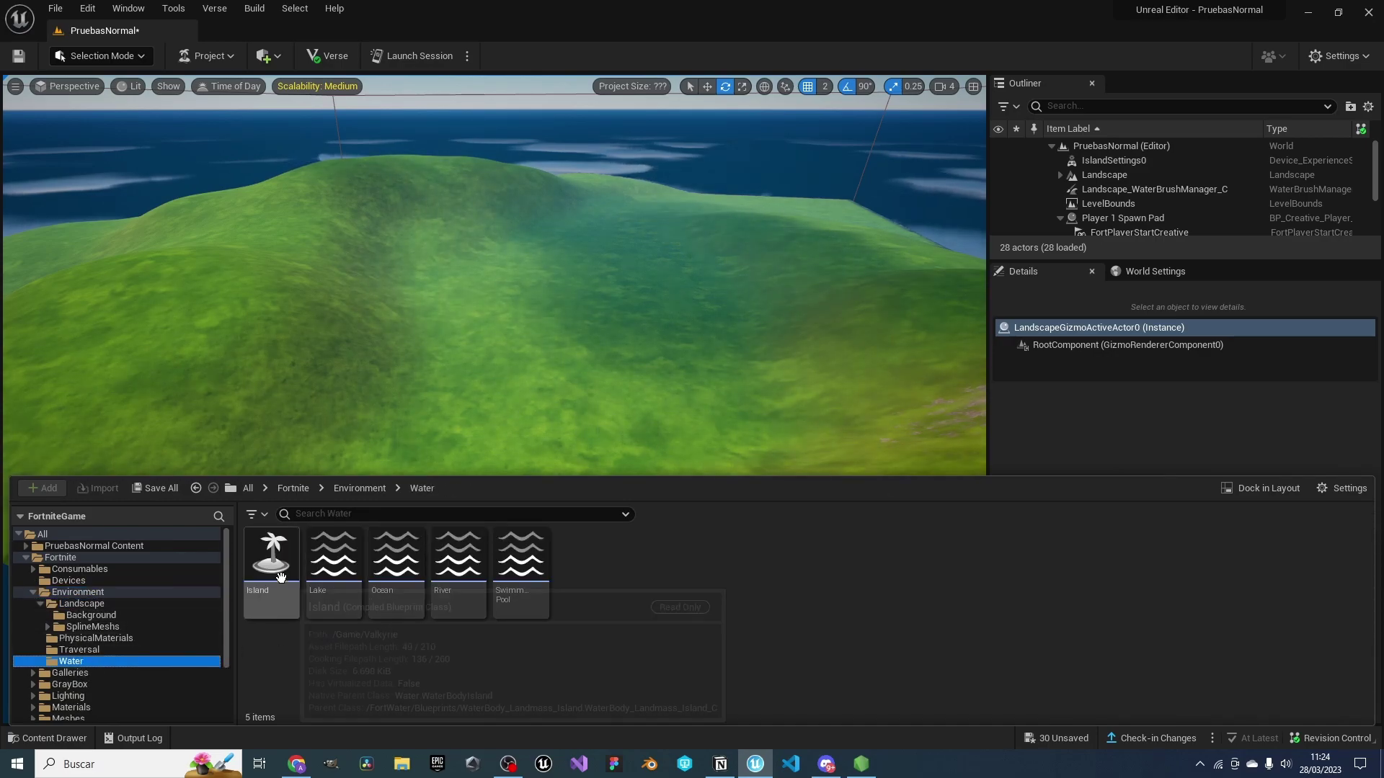
key("Left")
key("Left")
double_click(451, 599)
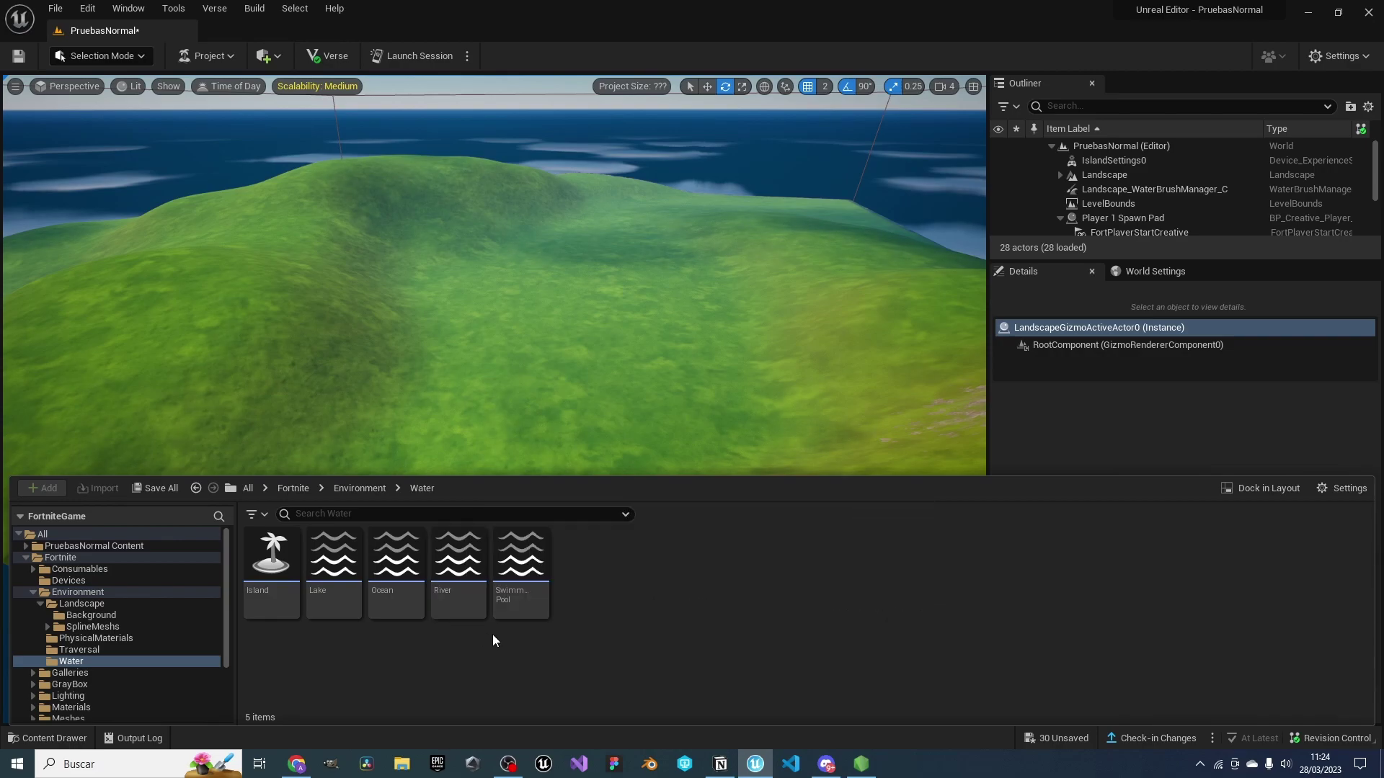
right_click(387, 576)
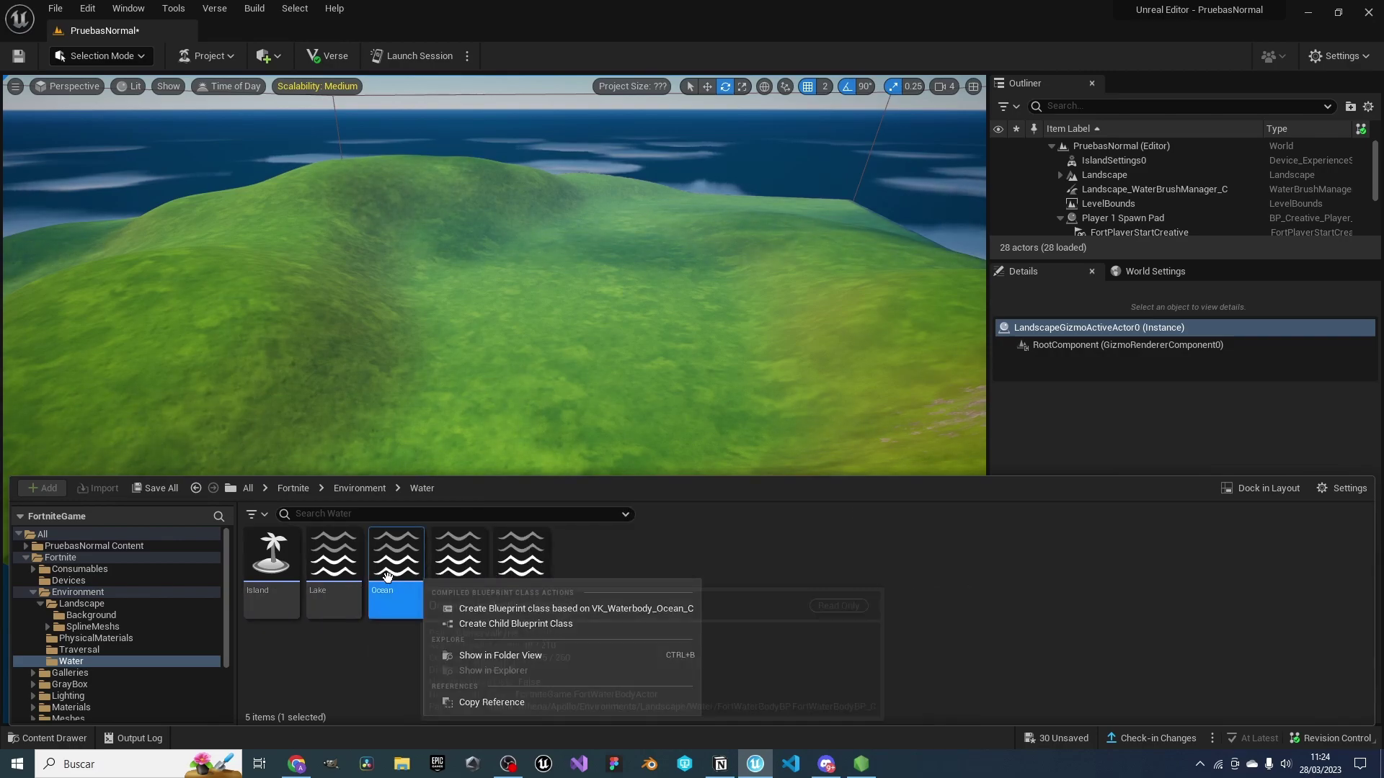
left_click(312, 657)
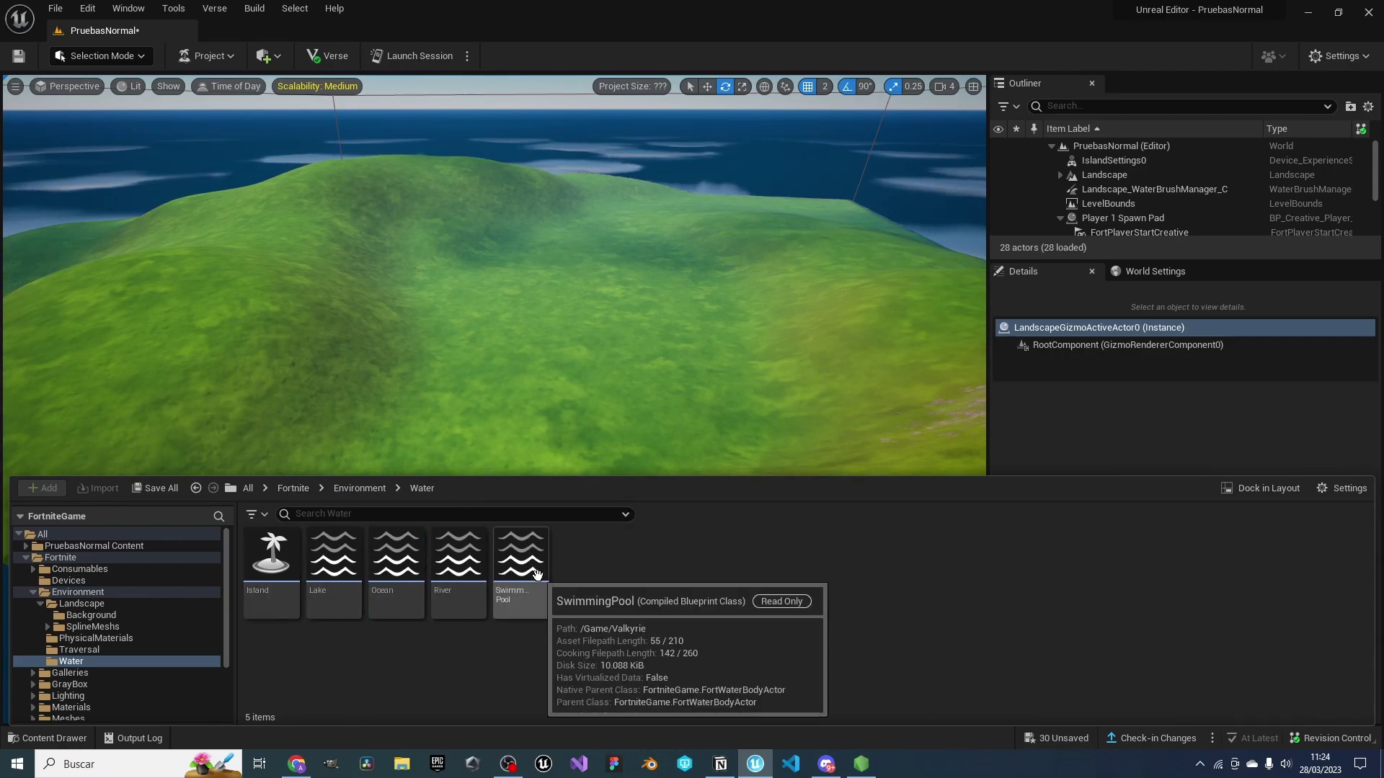
Place a SwimmingPool water body on the landscape and move its right spline point
left_click_drag(529, 574, 509, 401)
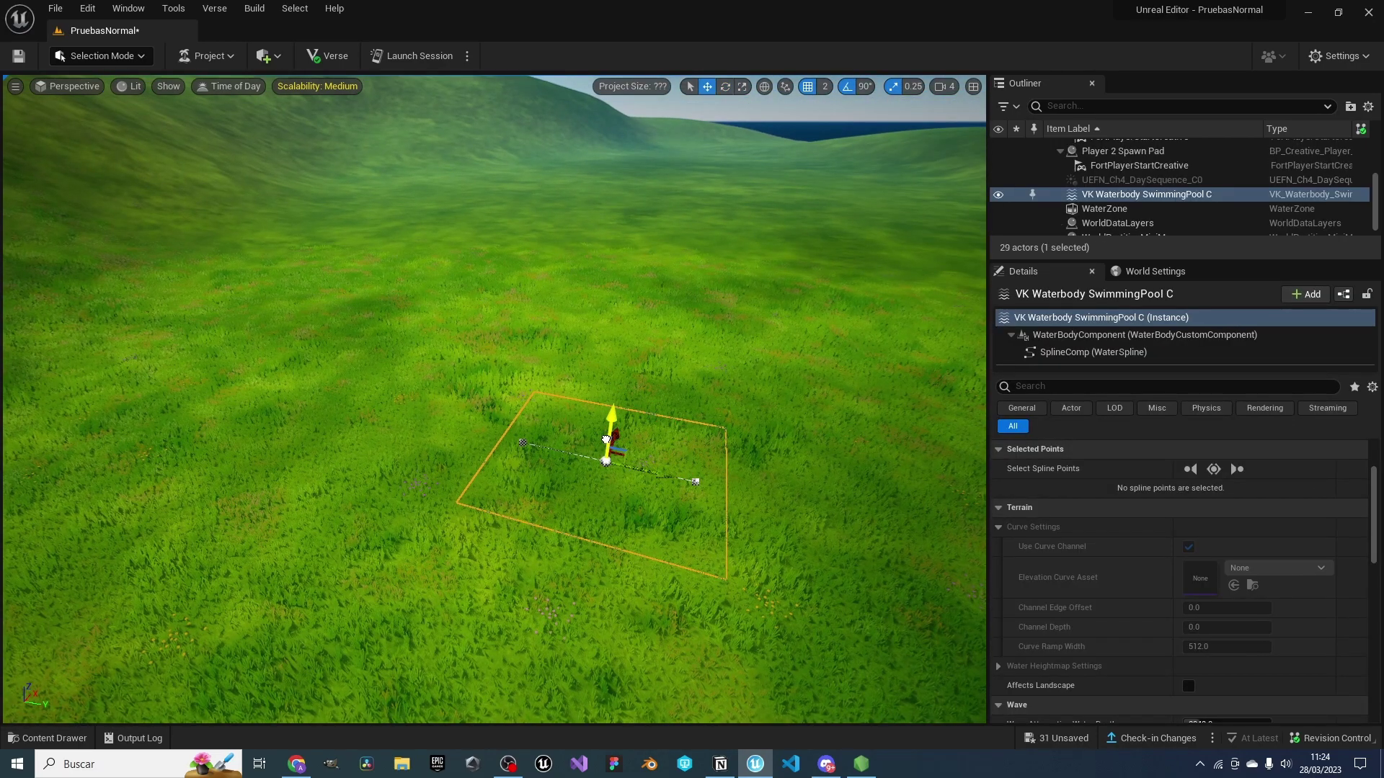
right_click_drag(606, 439, 605, 404)
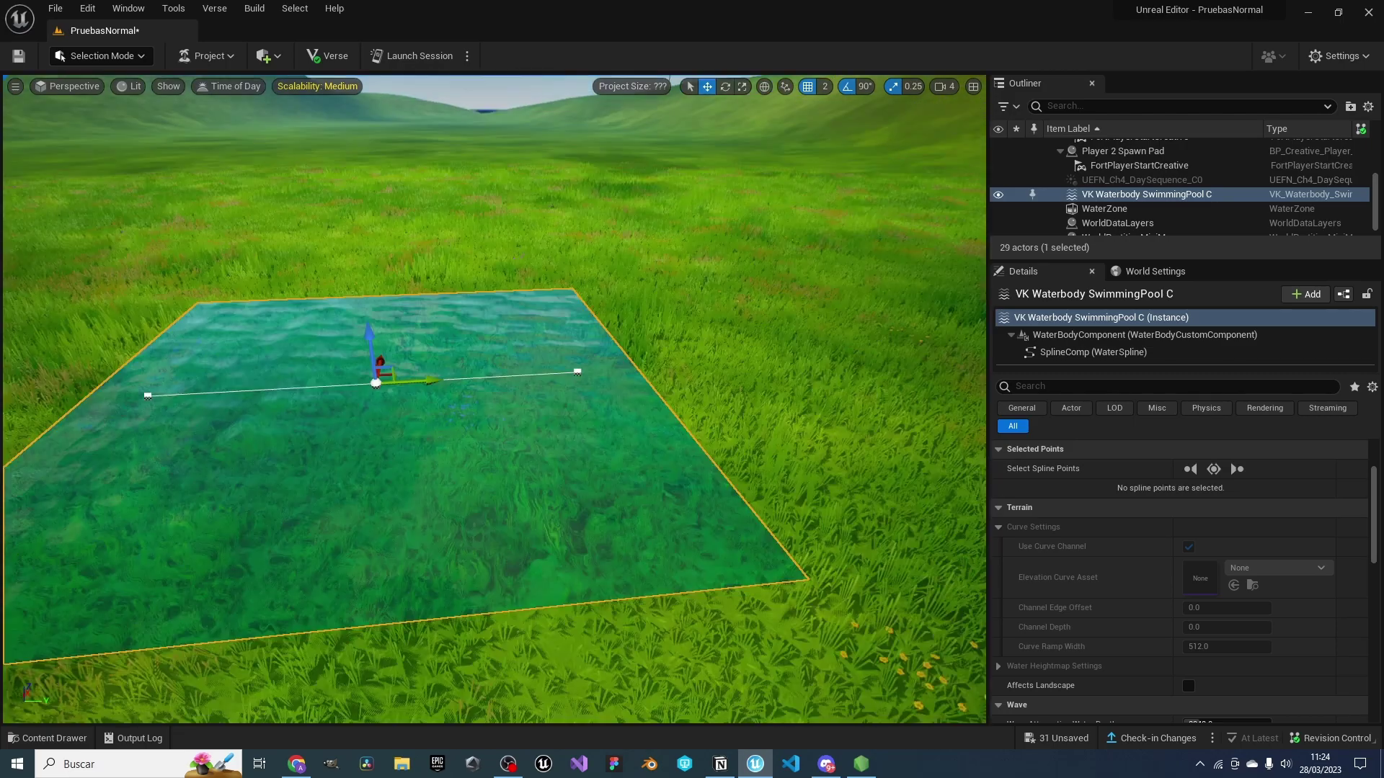
left_click(583, 364)
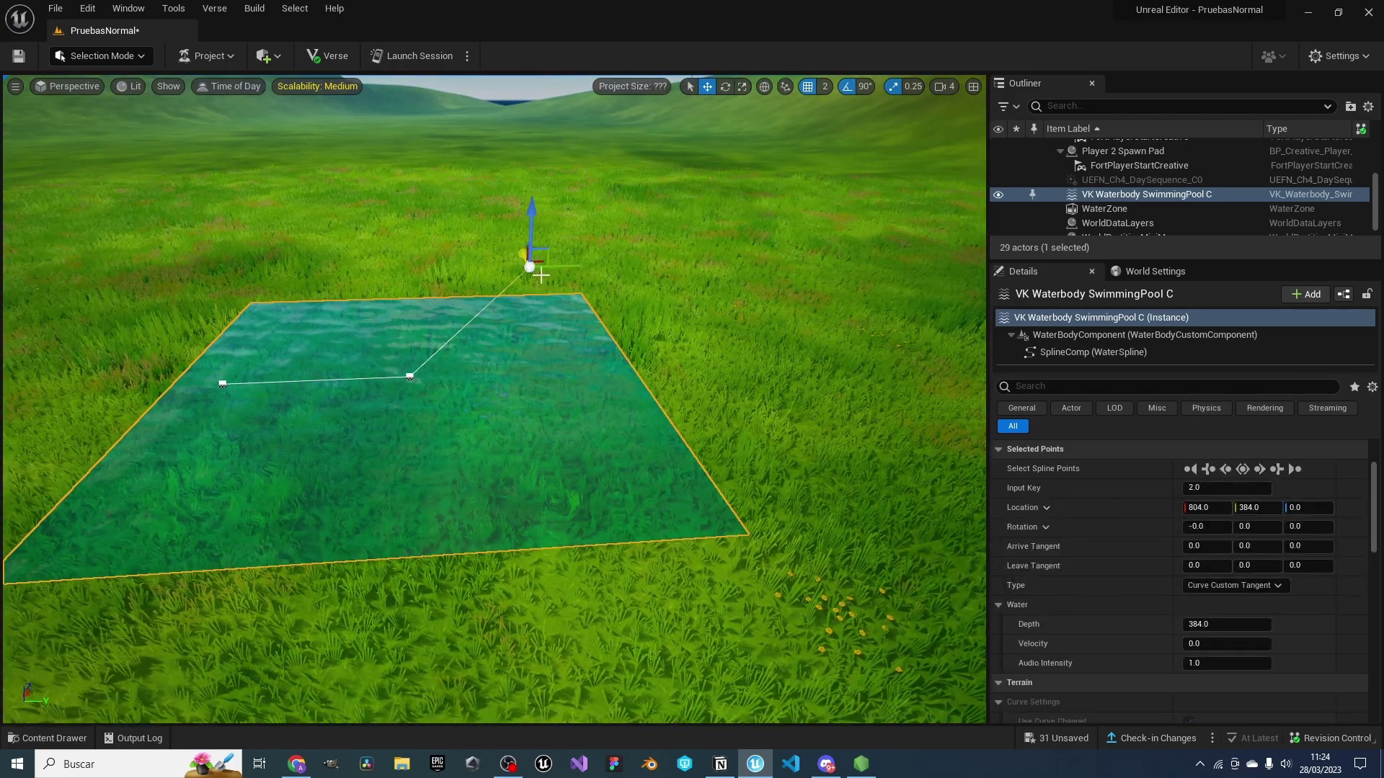
left_click_drag(541, 276, 581, 364)
Scale the pool larger over the terrain, then delete it
right_click_drag(581, 364, 475, 409)
key("e")
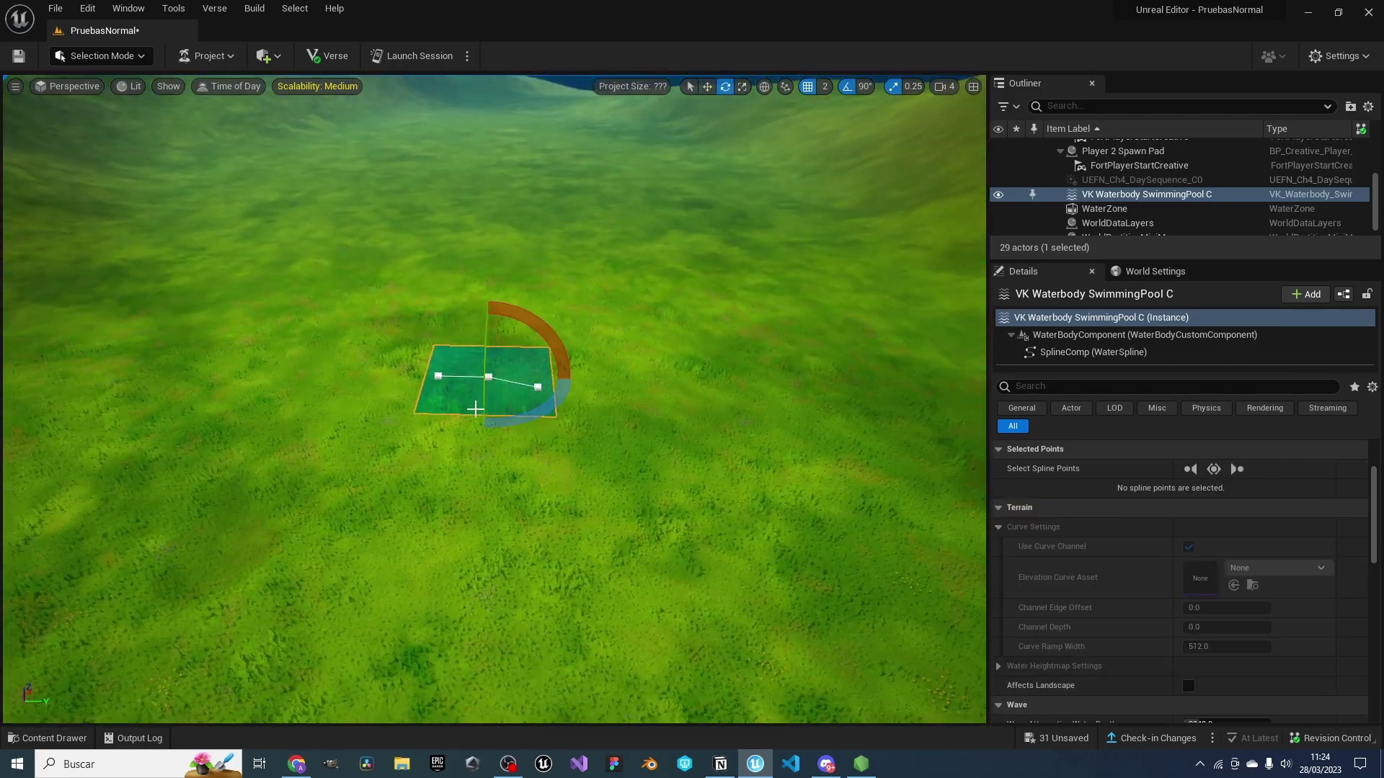
key("r")
scroll(490, 380, "up", 5)
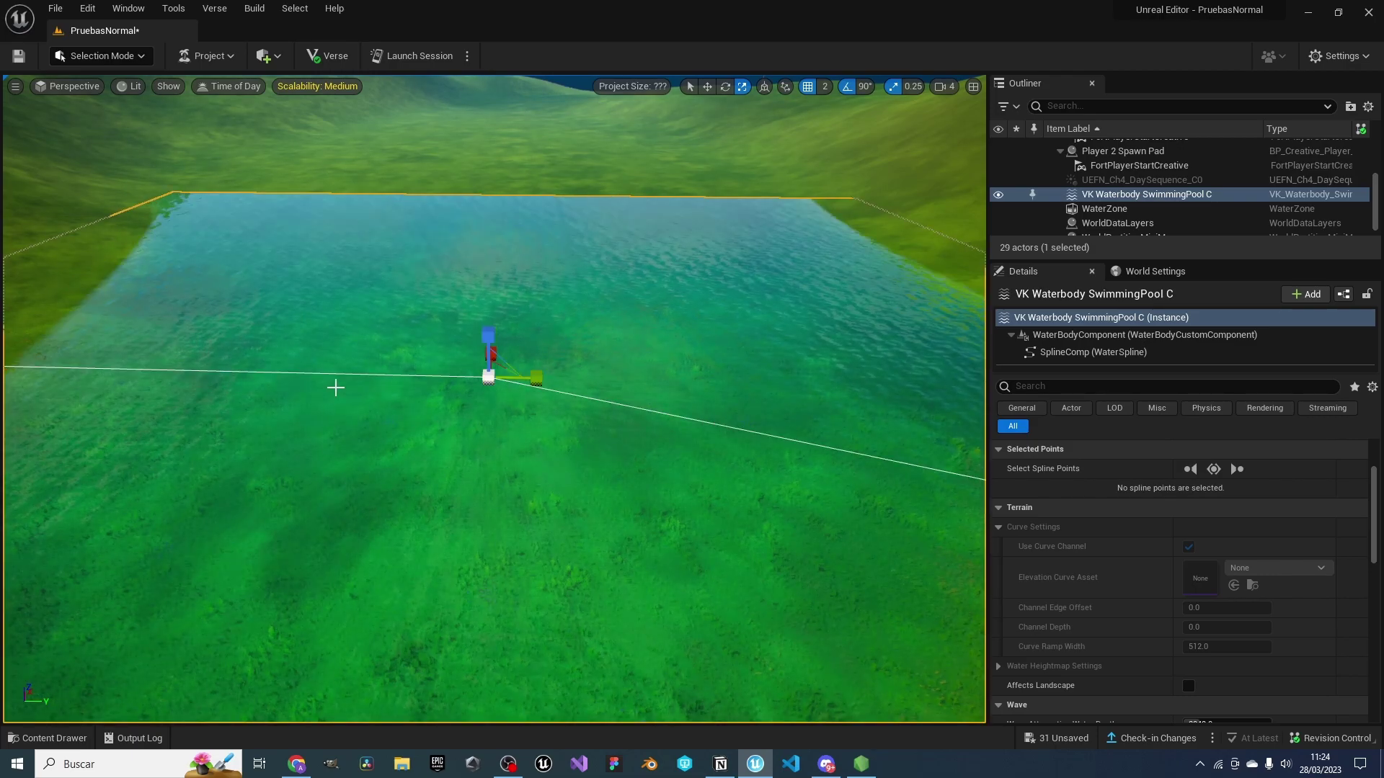
mouse_move(334, 386)
right_mouse_down()
mouse_move(433, 360)
mouse_move(504, 374)
right_mouse_up()
scroll(505, 360, "down", 5)
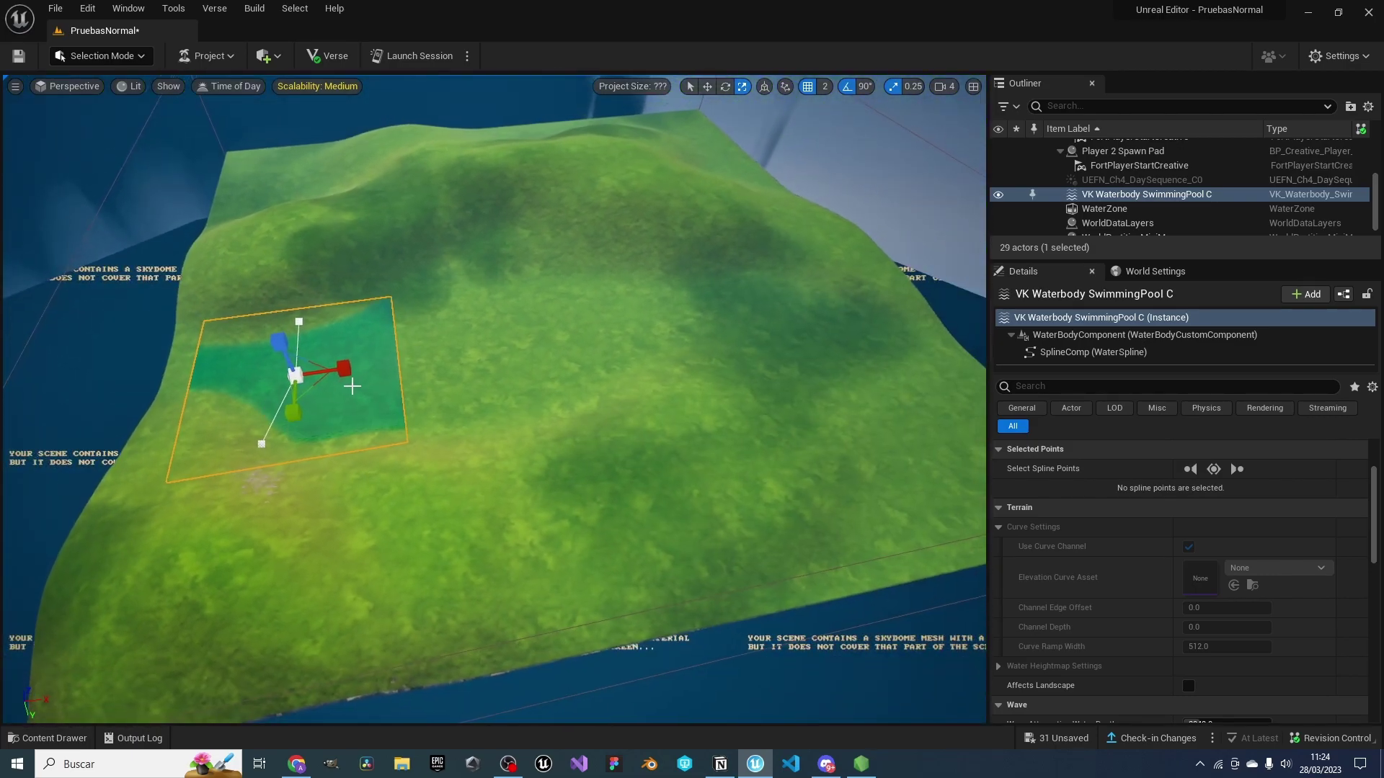
scroll(1102, 490, "up", 2)
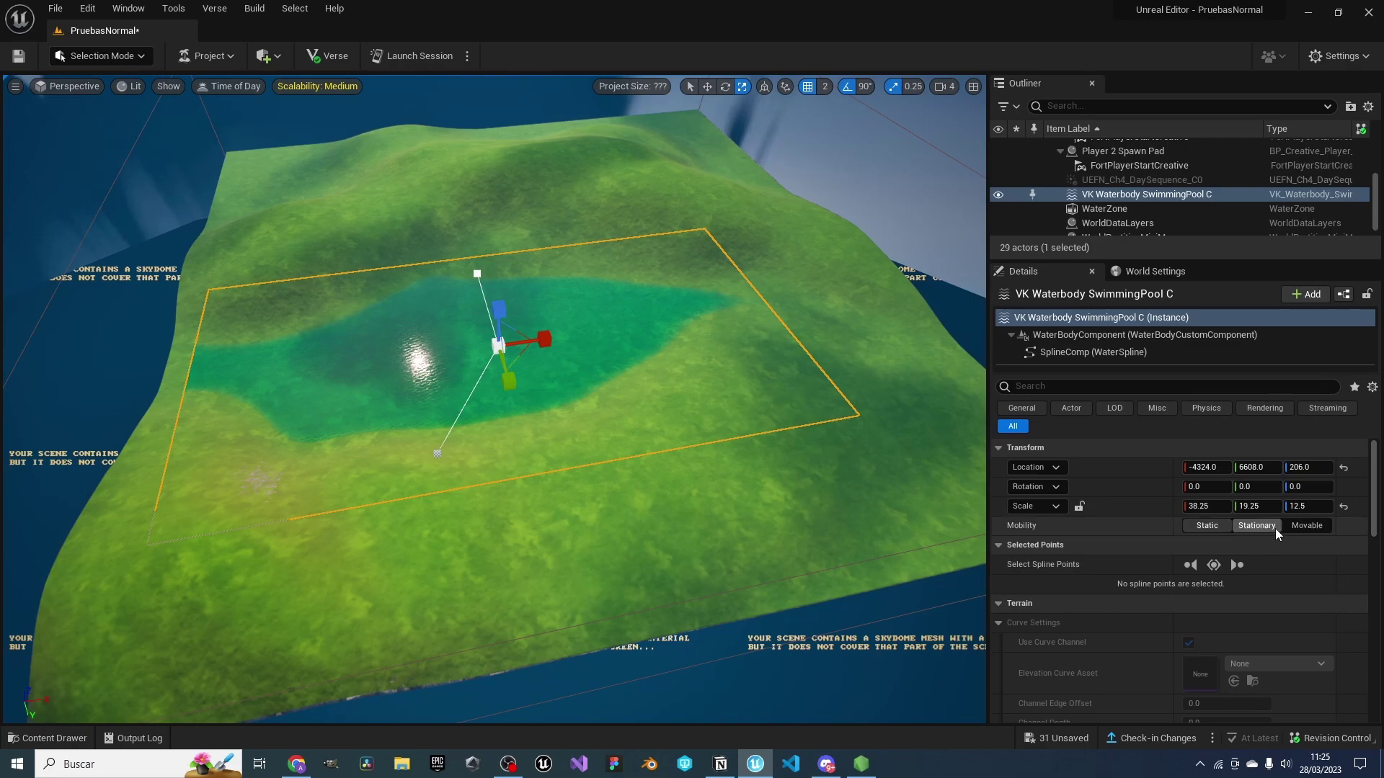
scroll(1313, 533, "down", 5)
right_click_drag(490, 397, 505, 375)
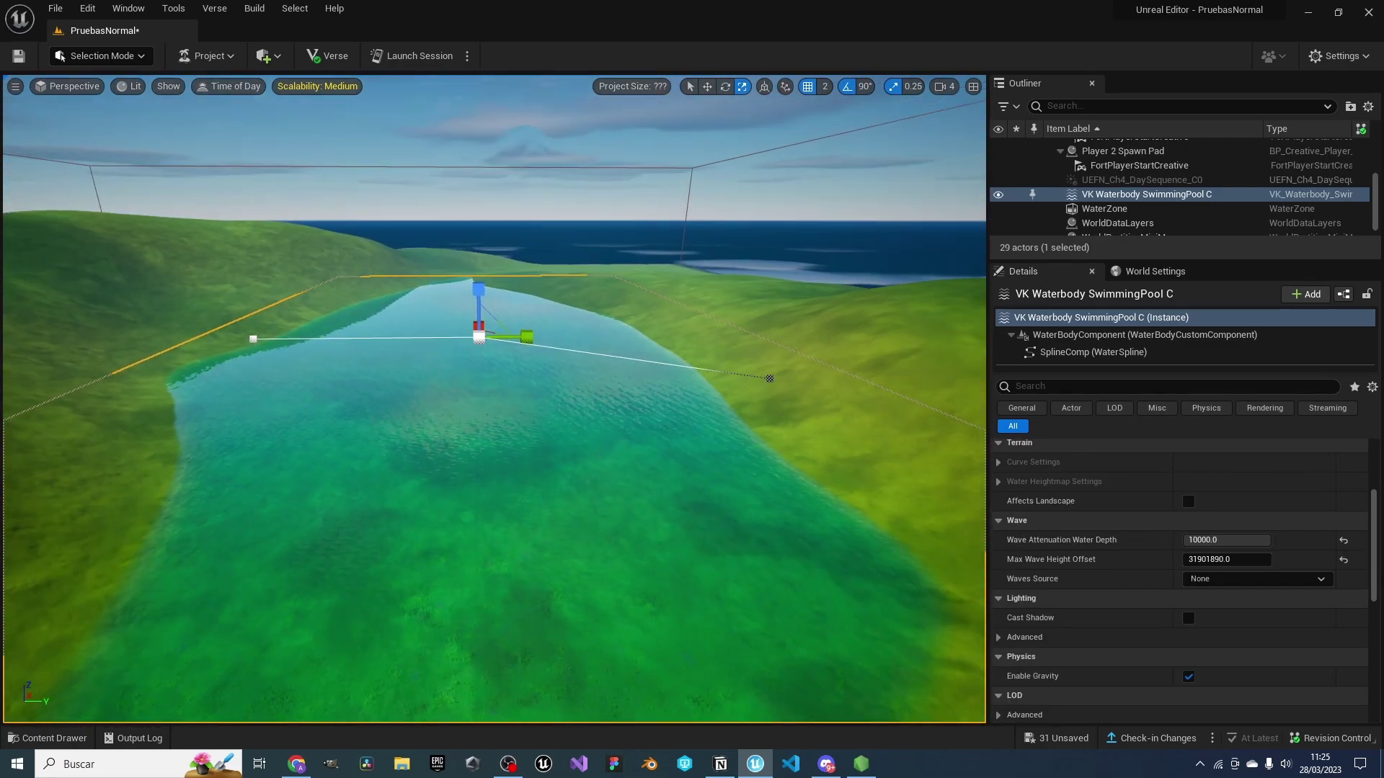
right_click_drag(649, 476, 630, 499)
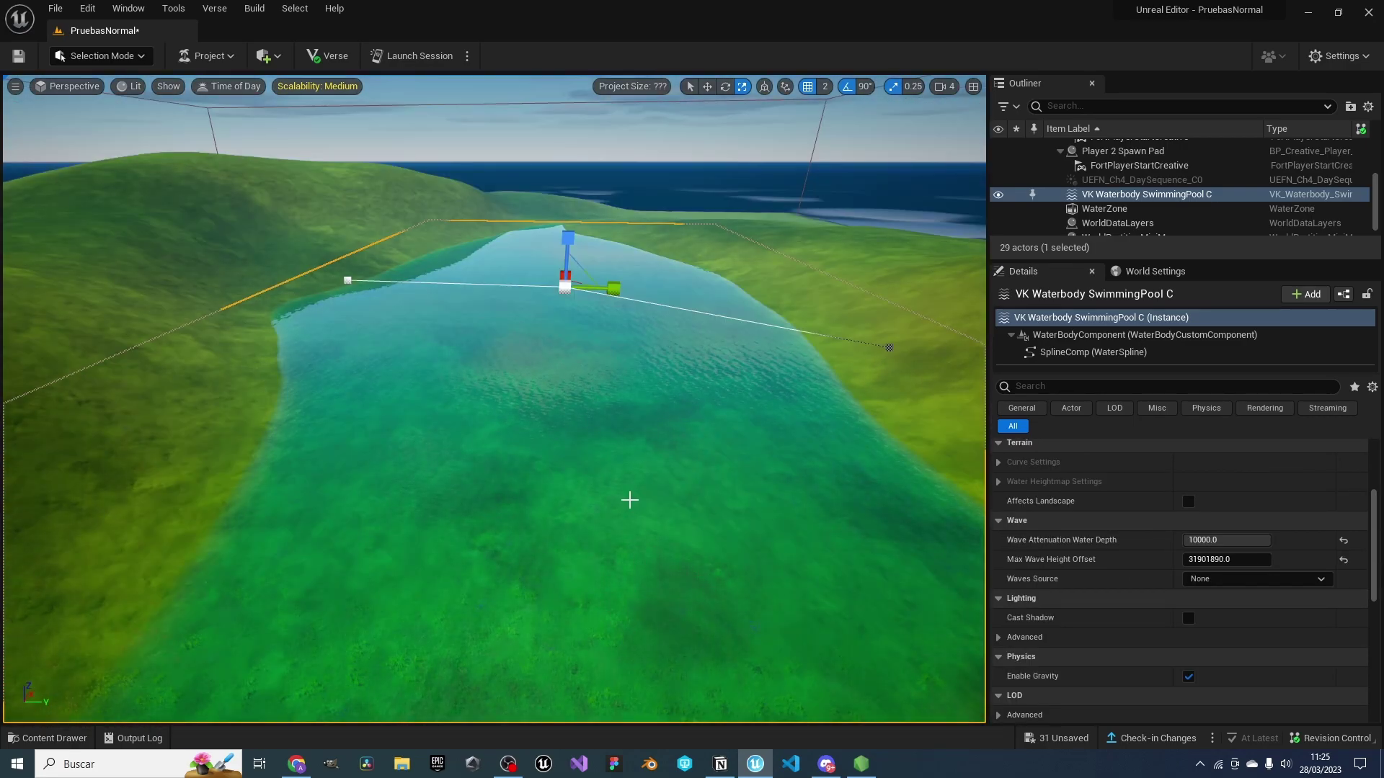
key("Delete")
key("ctrl+space")
Place a River on the hill and move its end point toward the ocean
left_click_drag(455, 600, 570, 381)
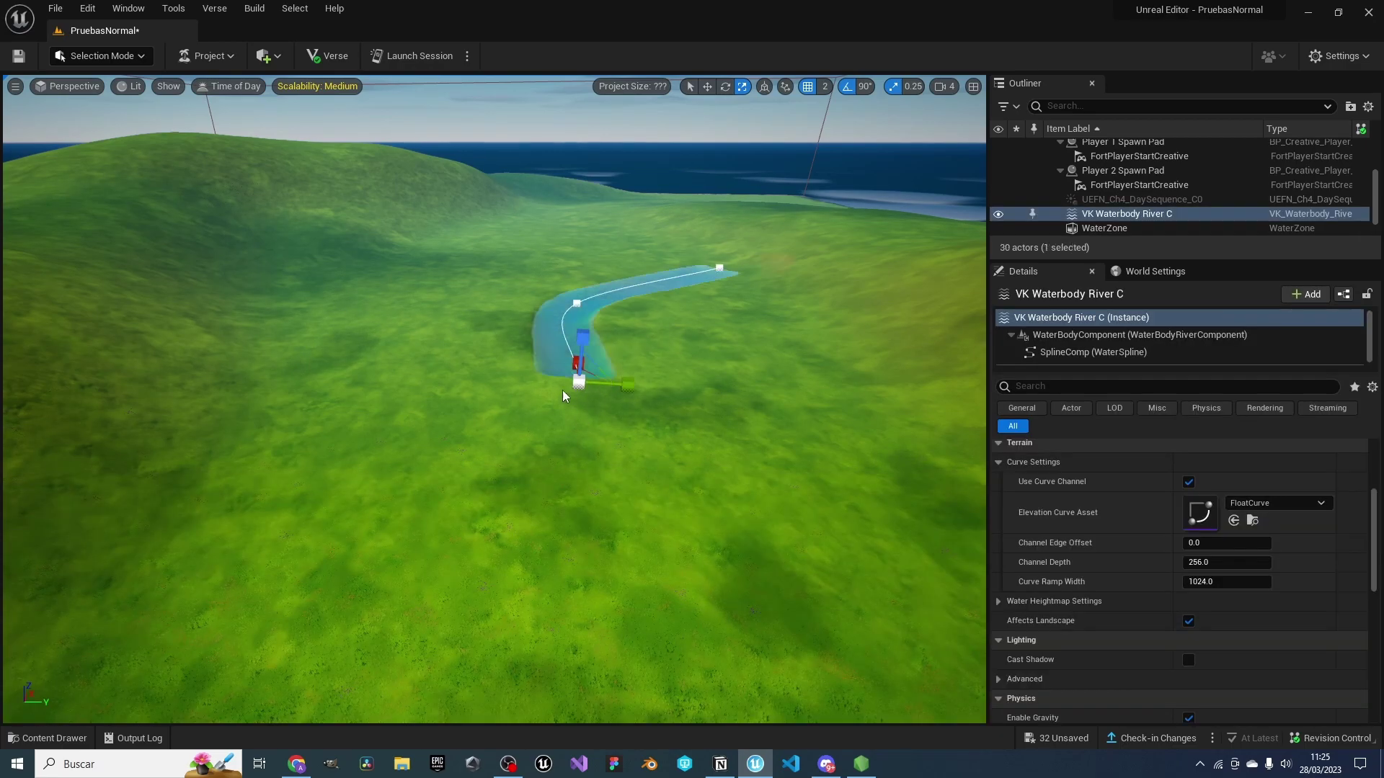
mouse_move(565, 383)
right_mouse_down()
mouse_move(565, 461)
mouse_move(481, 318)
right_mouse_up()
key("w")
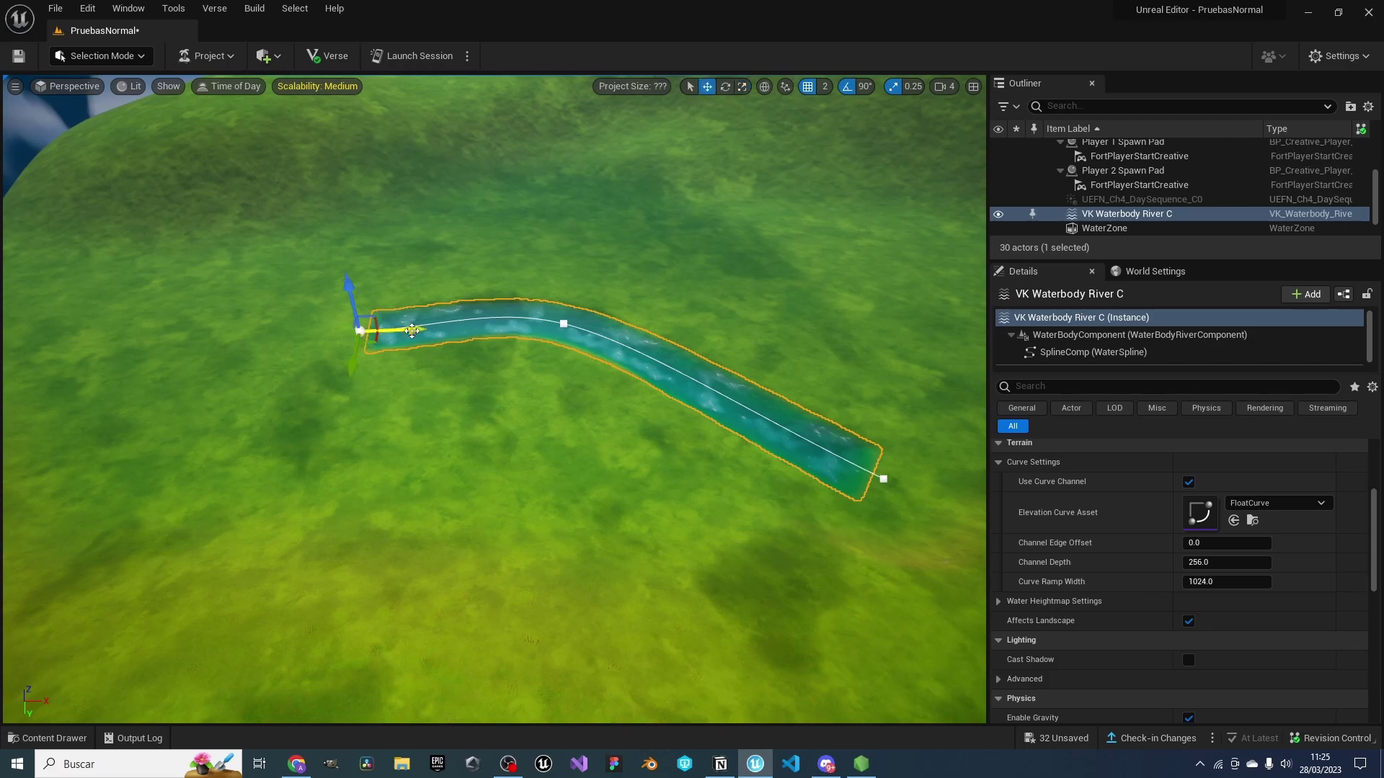
right_click_drag(201, 322, 388, 452)
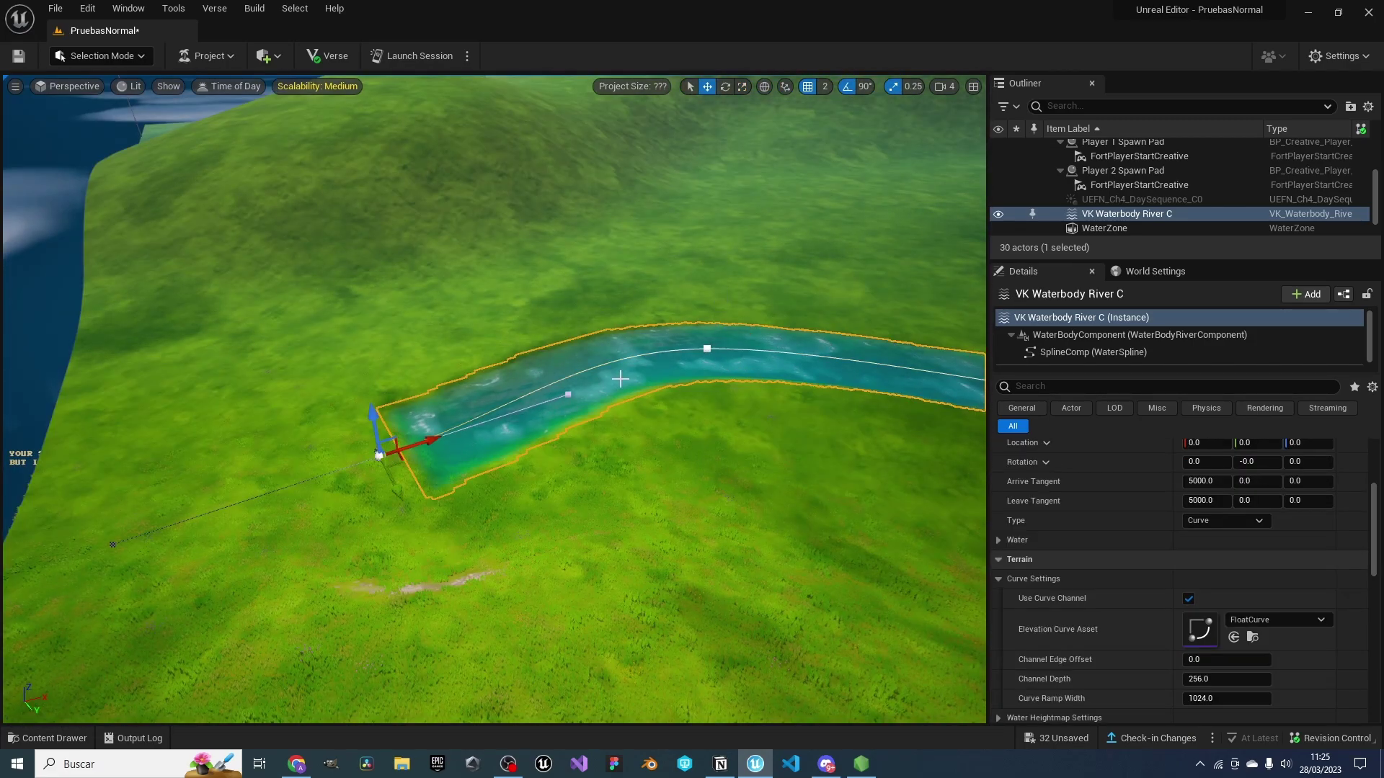
mouse_move(620, 379)
right_mouse_down()
mouse_move(505, 381)
mouse_move(649, 404)
mouse_move(612, 368)
right_mouse_up()
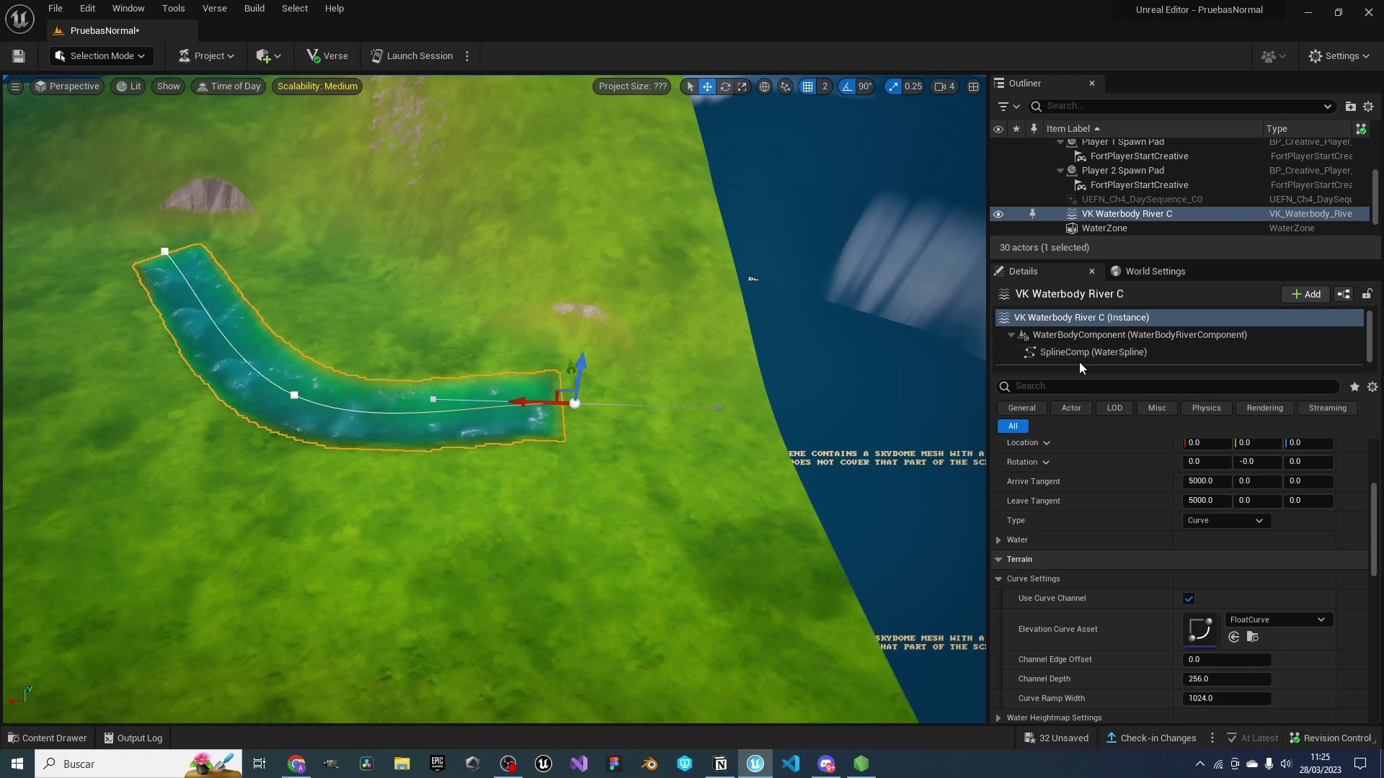
left_click_drag(577, 407, 712, 419)
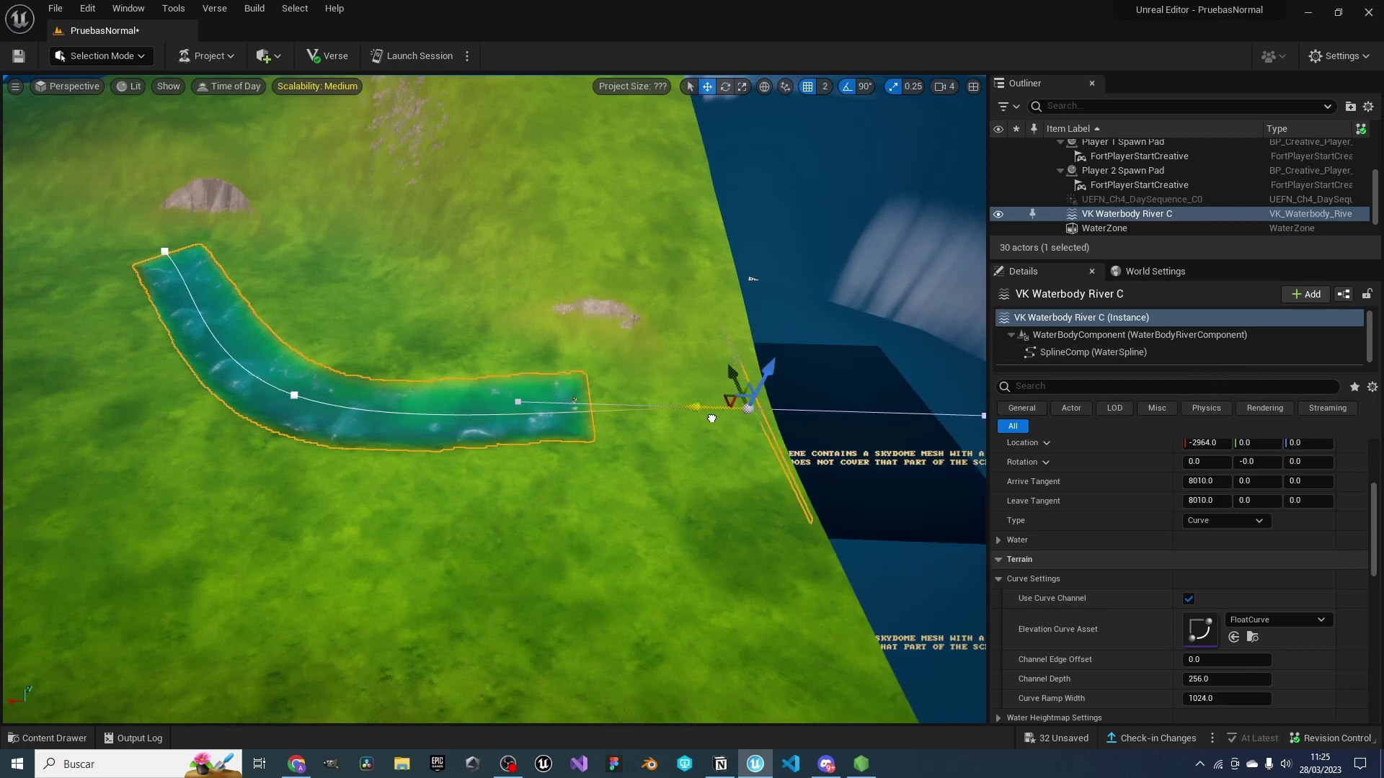
mouse_move(736, 421)
right_mouse_down()
mouse_move(720, 404)
mouse_move(249, 461)
mouse_move(722, 406)
right_mouse_up()
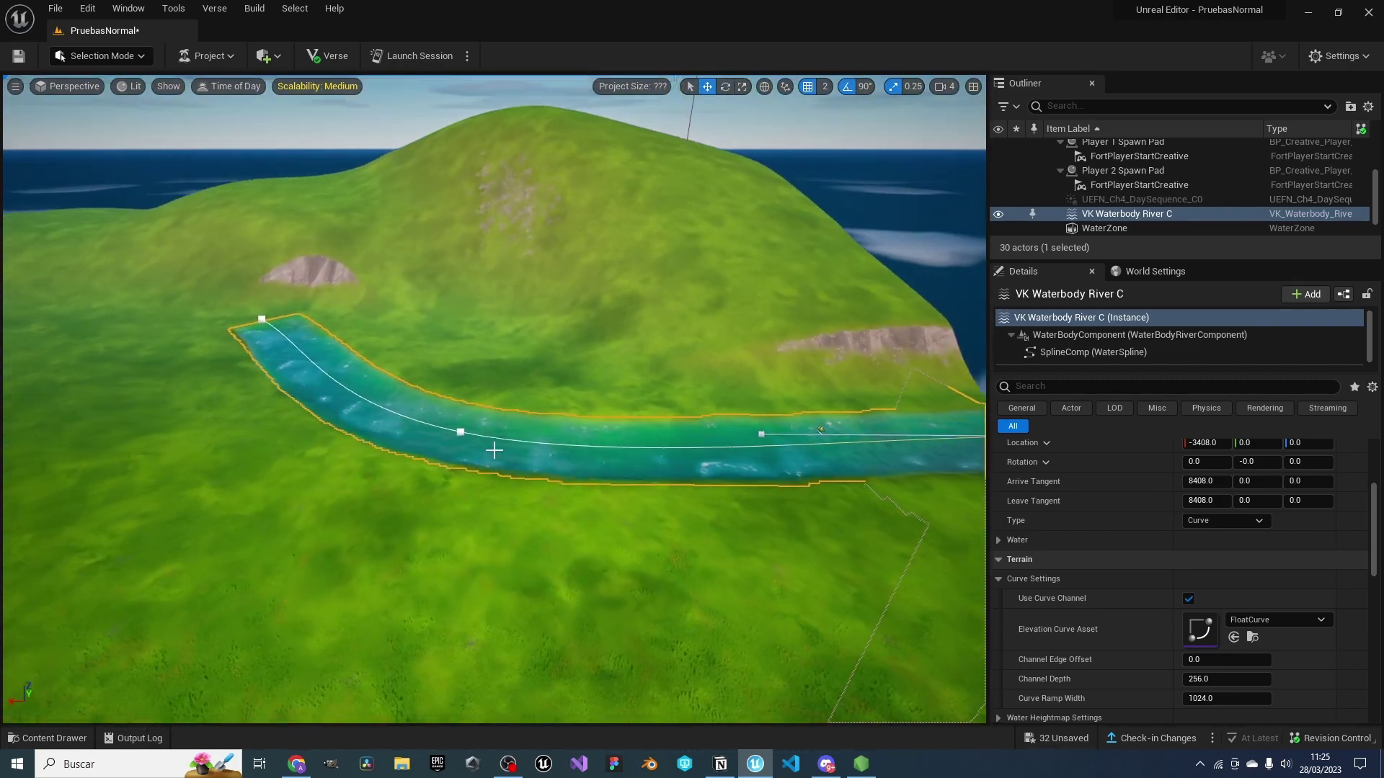
Reshape the river's bend by adjusting its spline point tangent, undoing a bad nudge
left_click(480, 400)
mouse_move(480, 400)
right_mouse_down()
mouse_move(537, 248)
mouse_move(379, 417)
right_mouse_up()
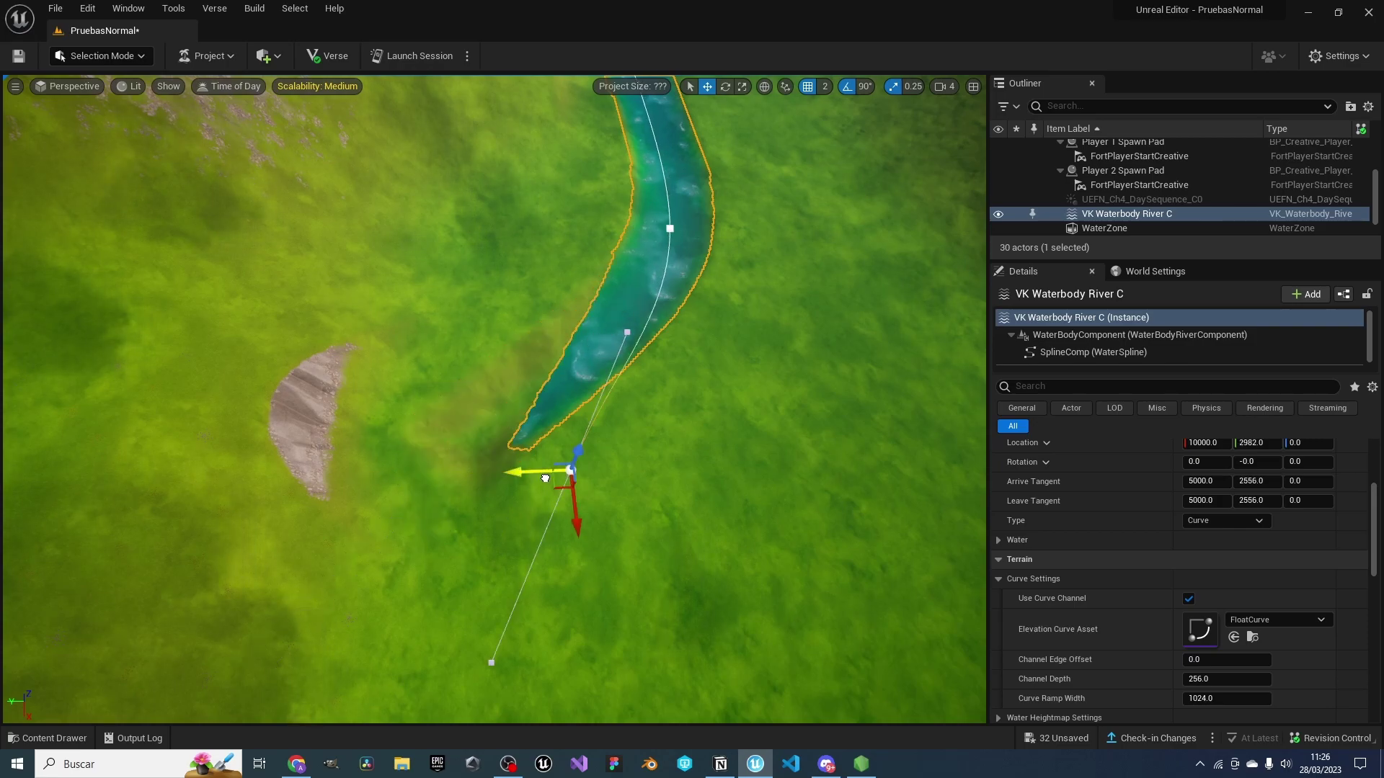
left_click_drag(710, 484, 720, 484)
right_click_drag(721, 484, 608, 460)
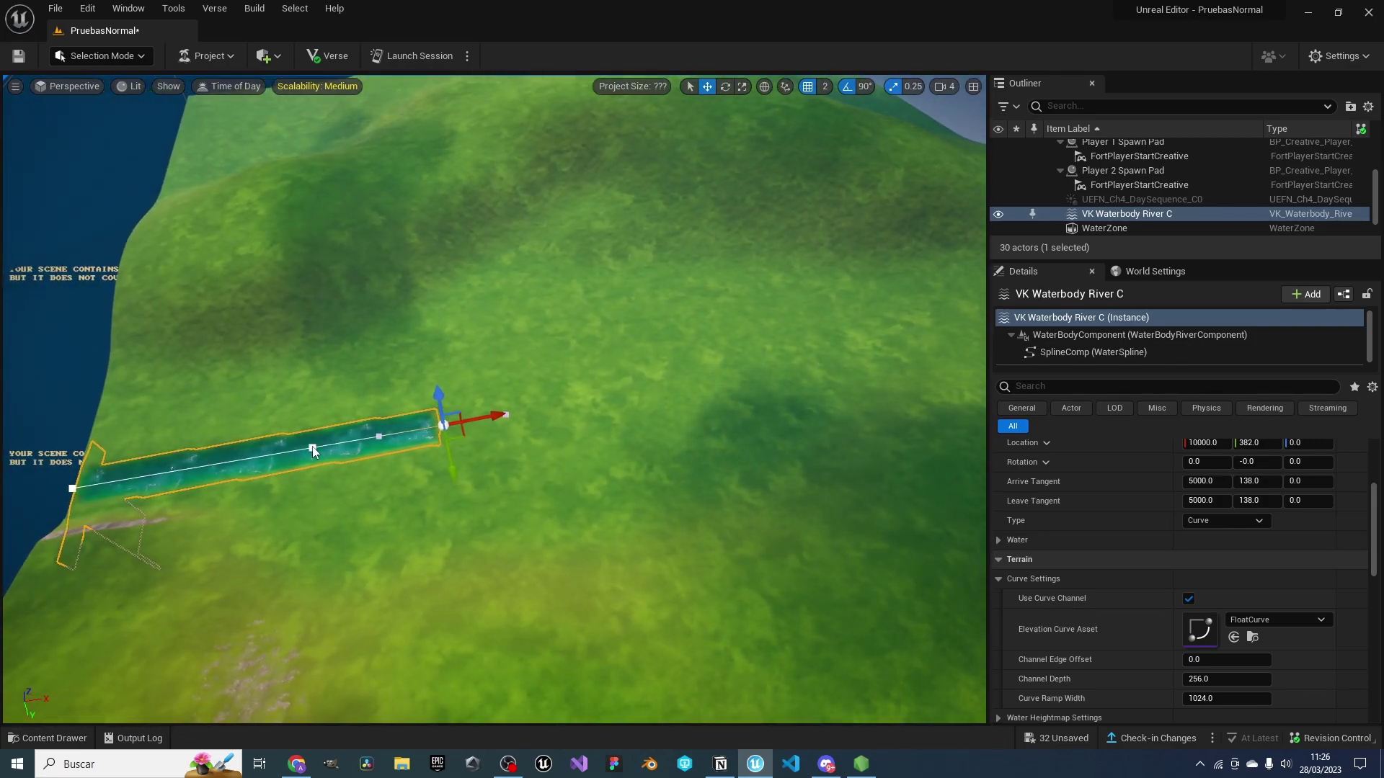
key("ctrl+z")
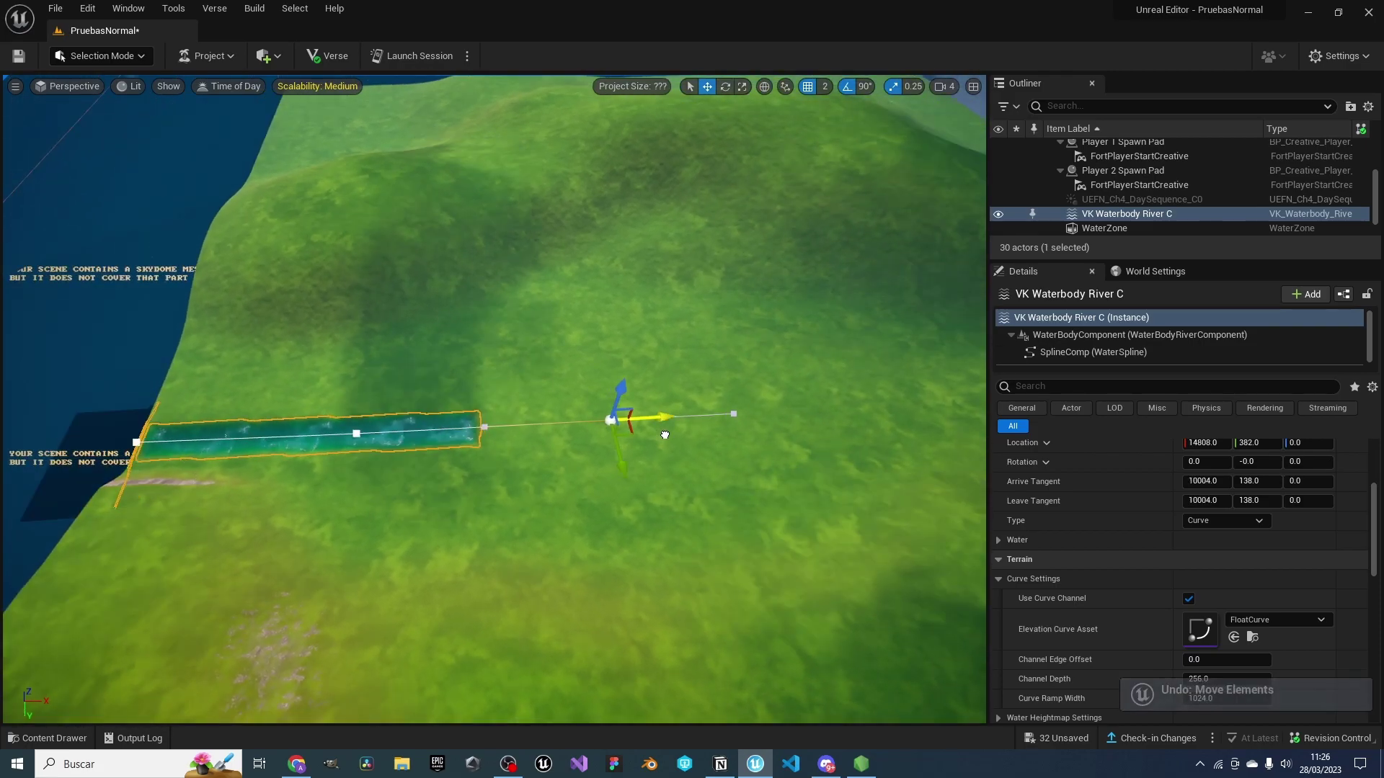
right_click_drag(770, 425, 548, 387)
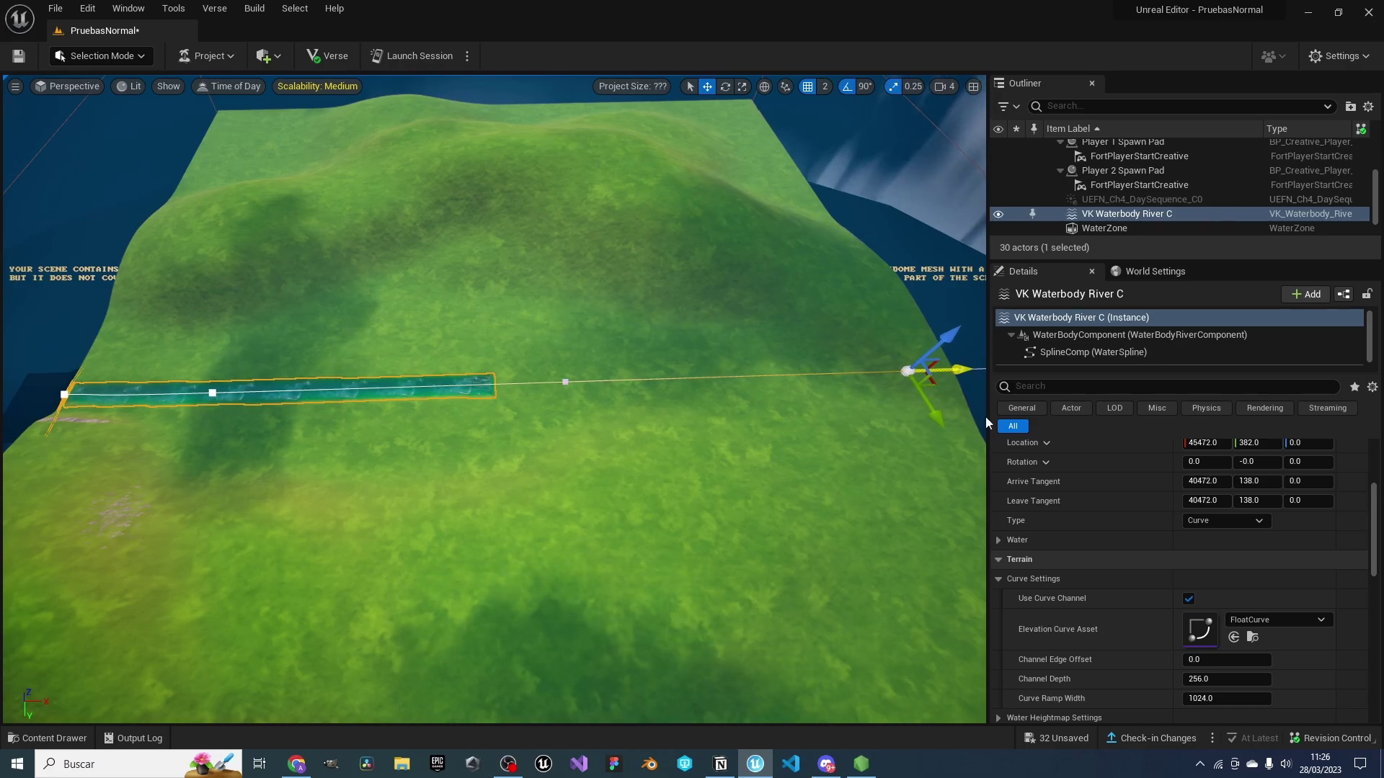
left_click(378, 372)
key("f")
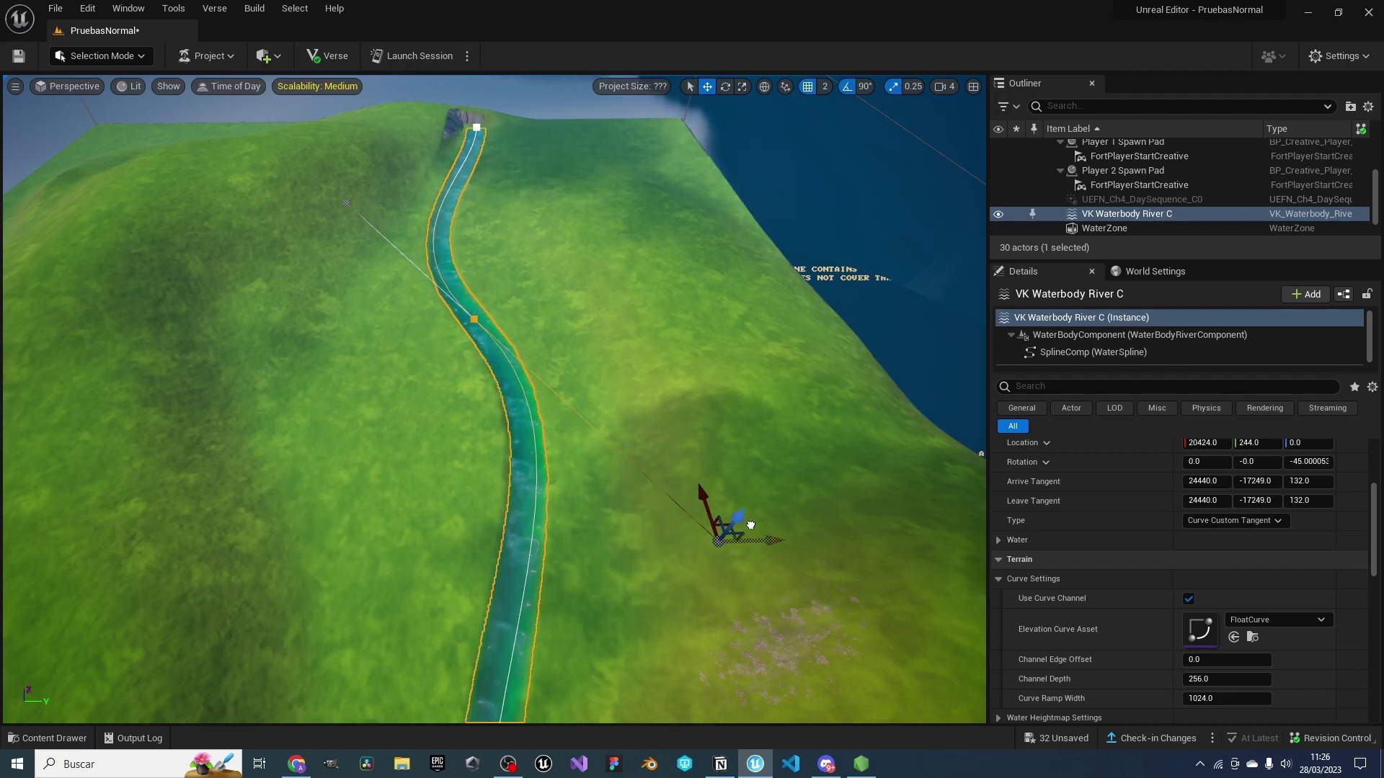
mouse_move(750, 526)
left_mouse_down()
mouse_move(765, 399)
mouse_move(443, 391)
left_mouse_up()
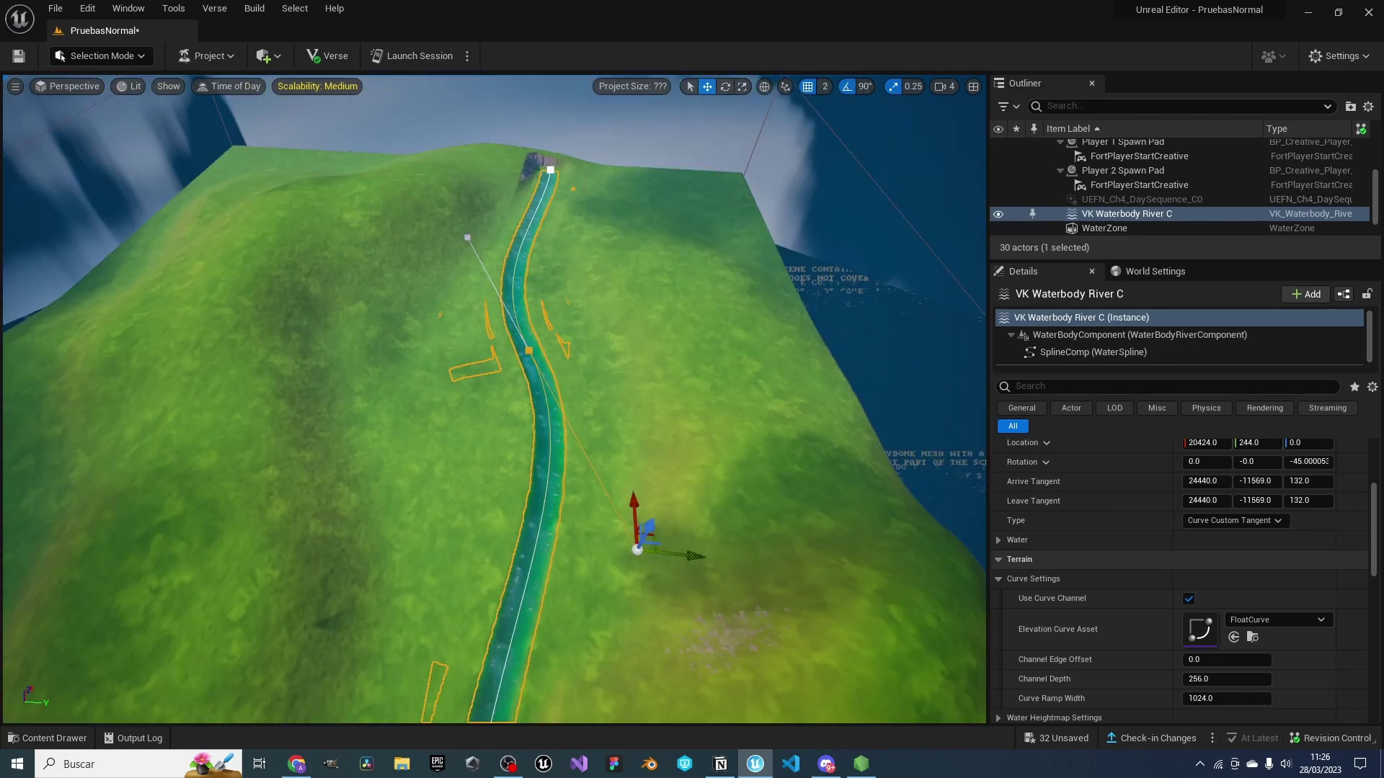
Expand the river's Water Heightmap Settings, Effects (Blurring, Terracing) and Water sections in Details
left_click_drag(326, 375, 604, 433)
scroll(1048, 562, "down", 1)
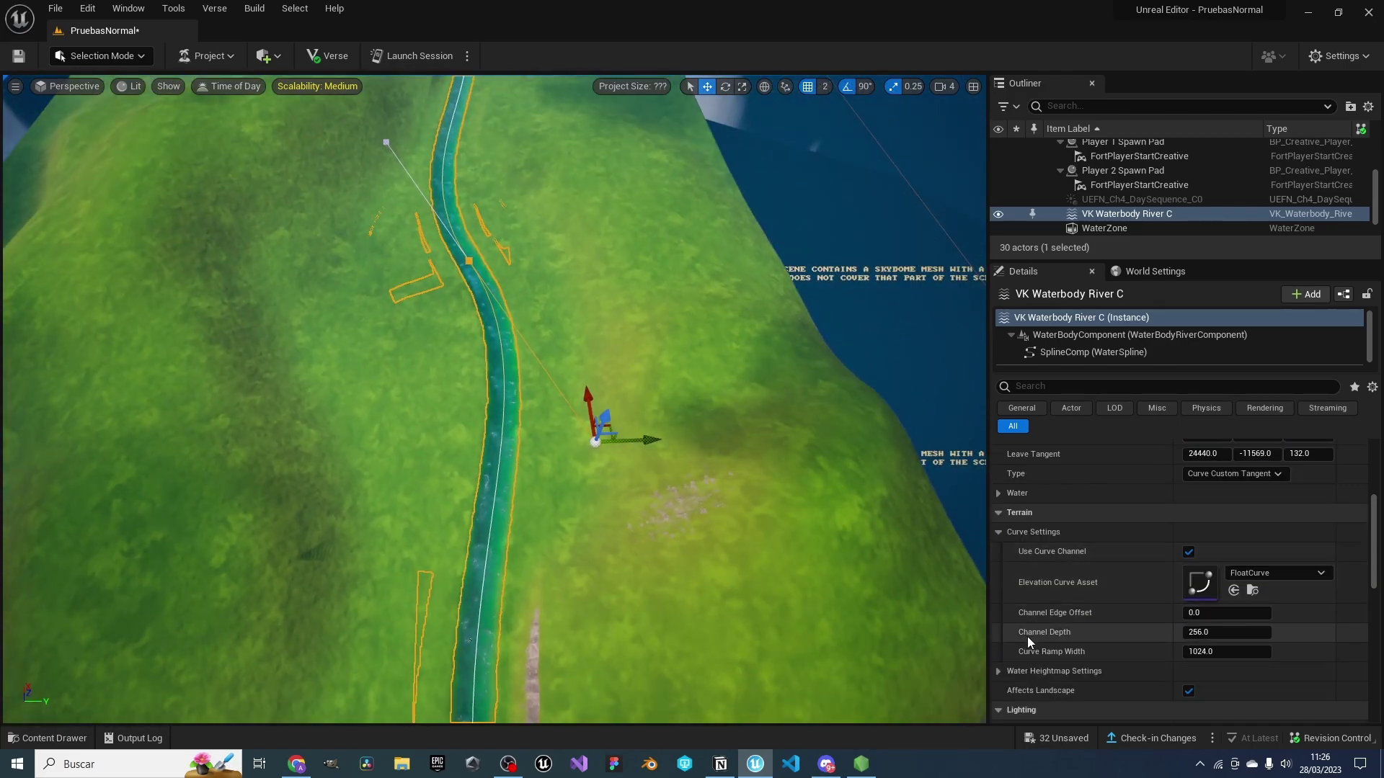
scroll(1016, 645, "down", 1)
left_click(1000, 652)
scroll(1145, 653, "down", 3)
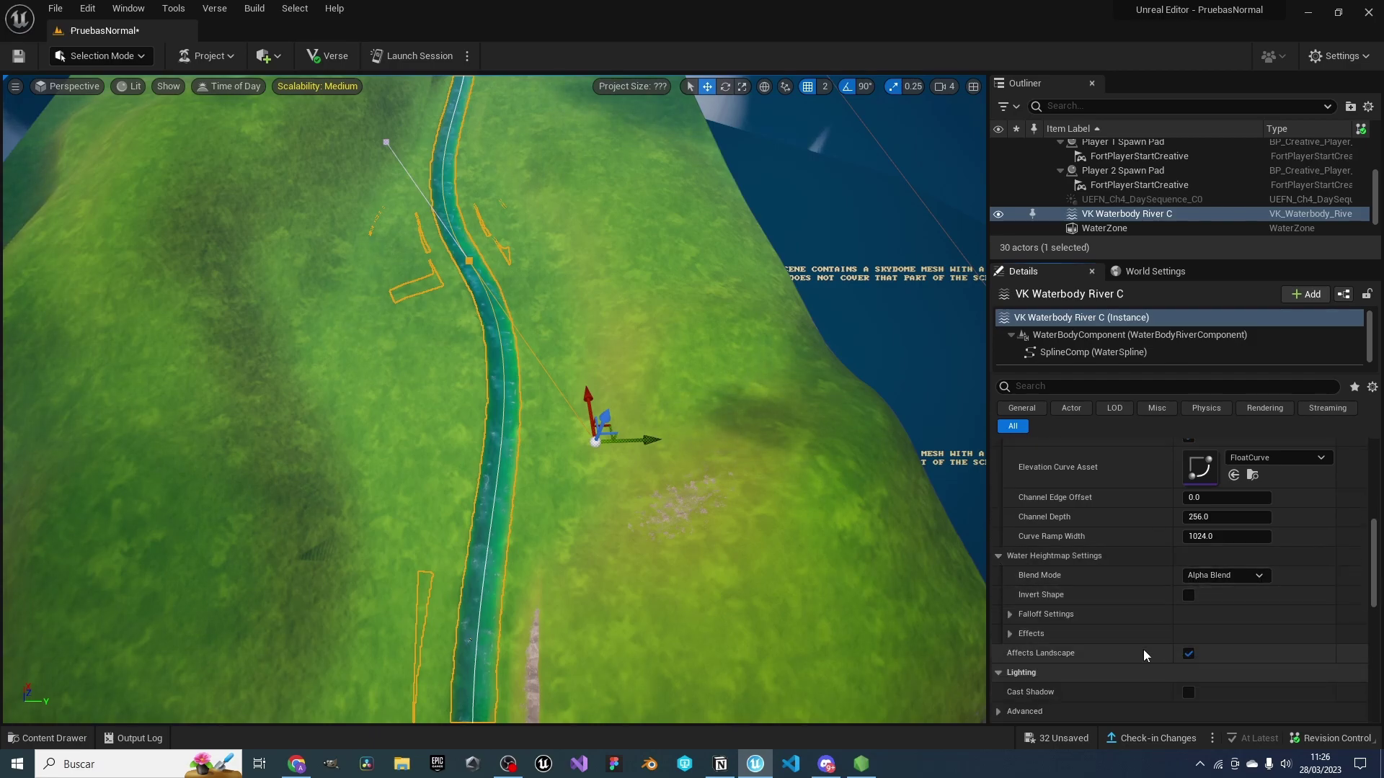
scroll(1034, 637, "down", 2)
left_click(1021, 607)
left_click(1022, 607)
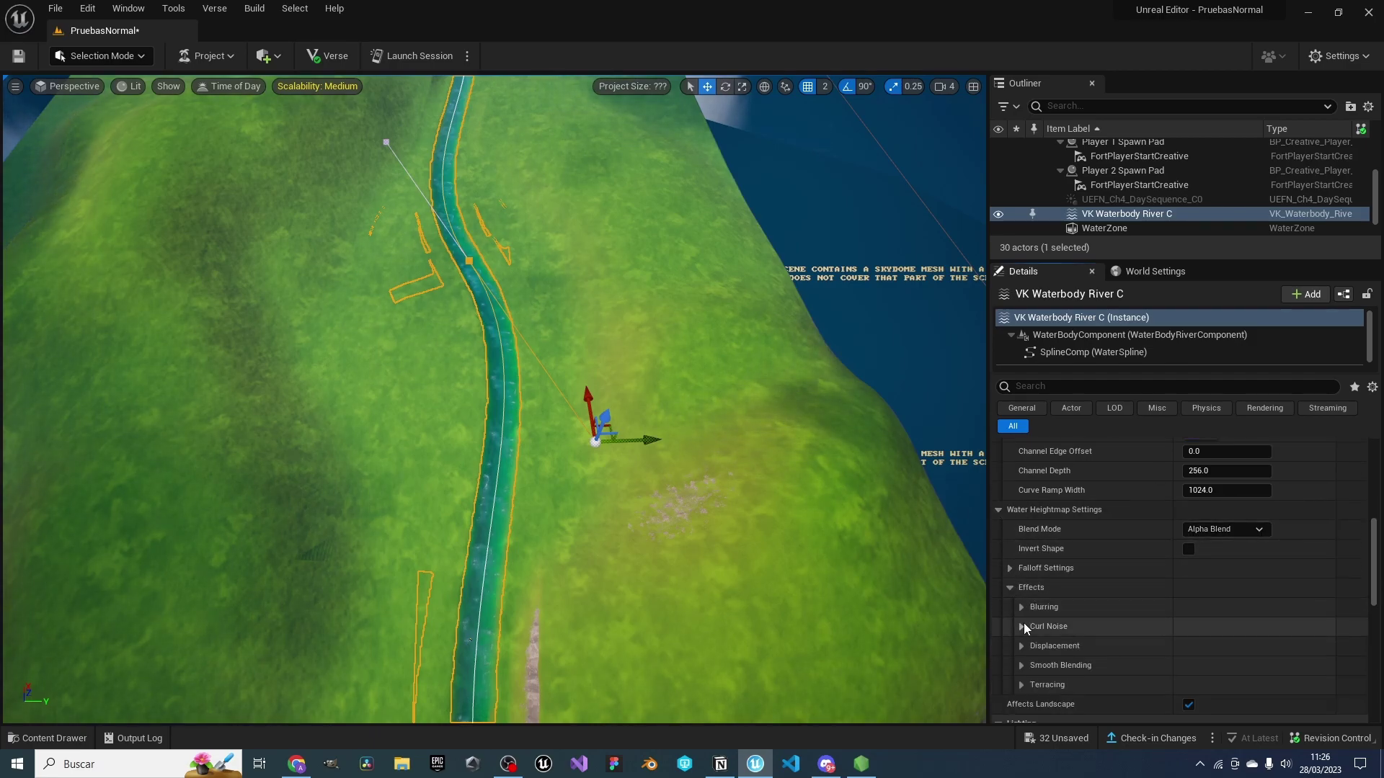
left_click(1021, 685)
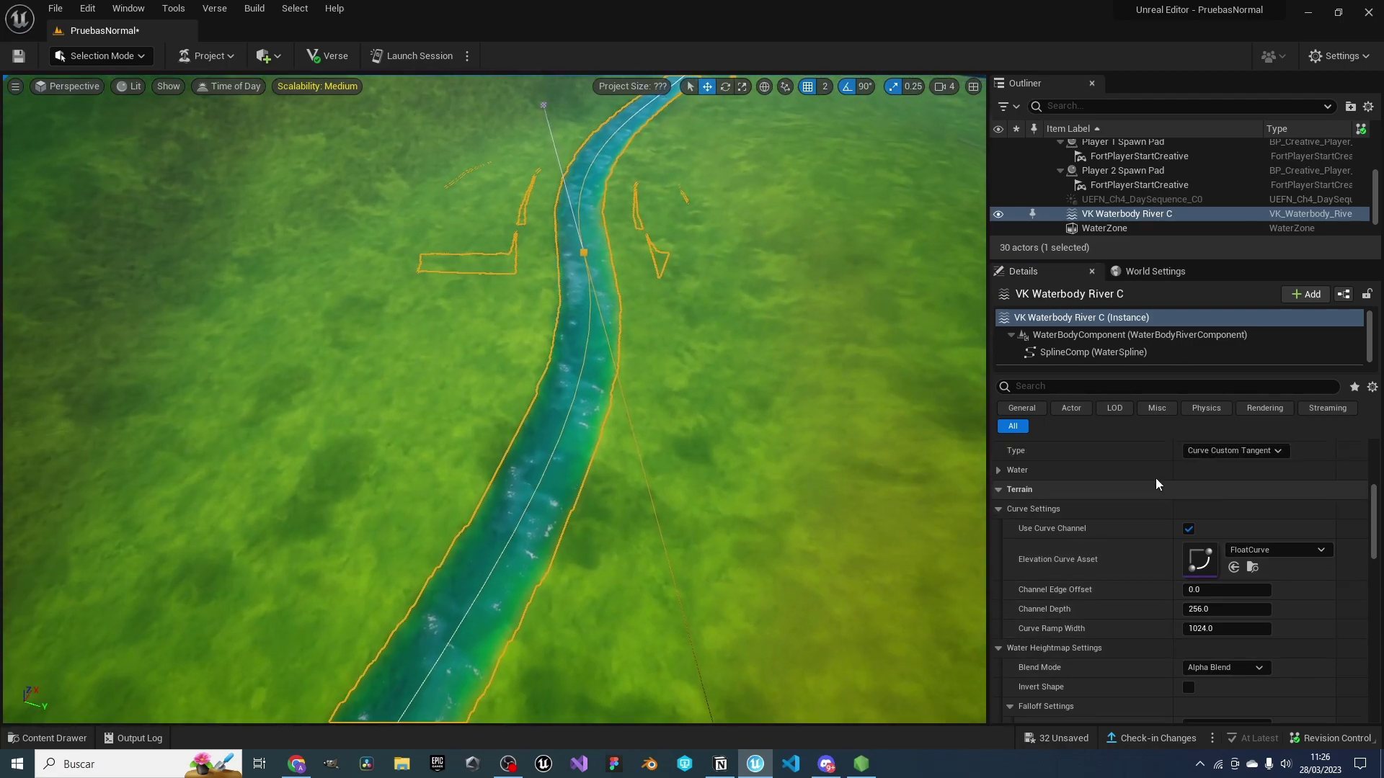
scroll(1156, 478, "up", 3)
left_click(1004, 538)
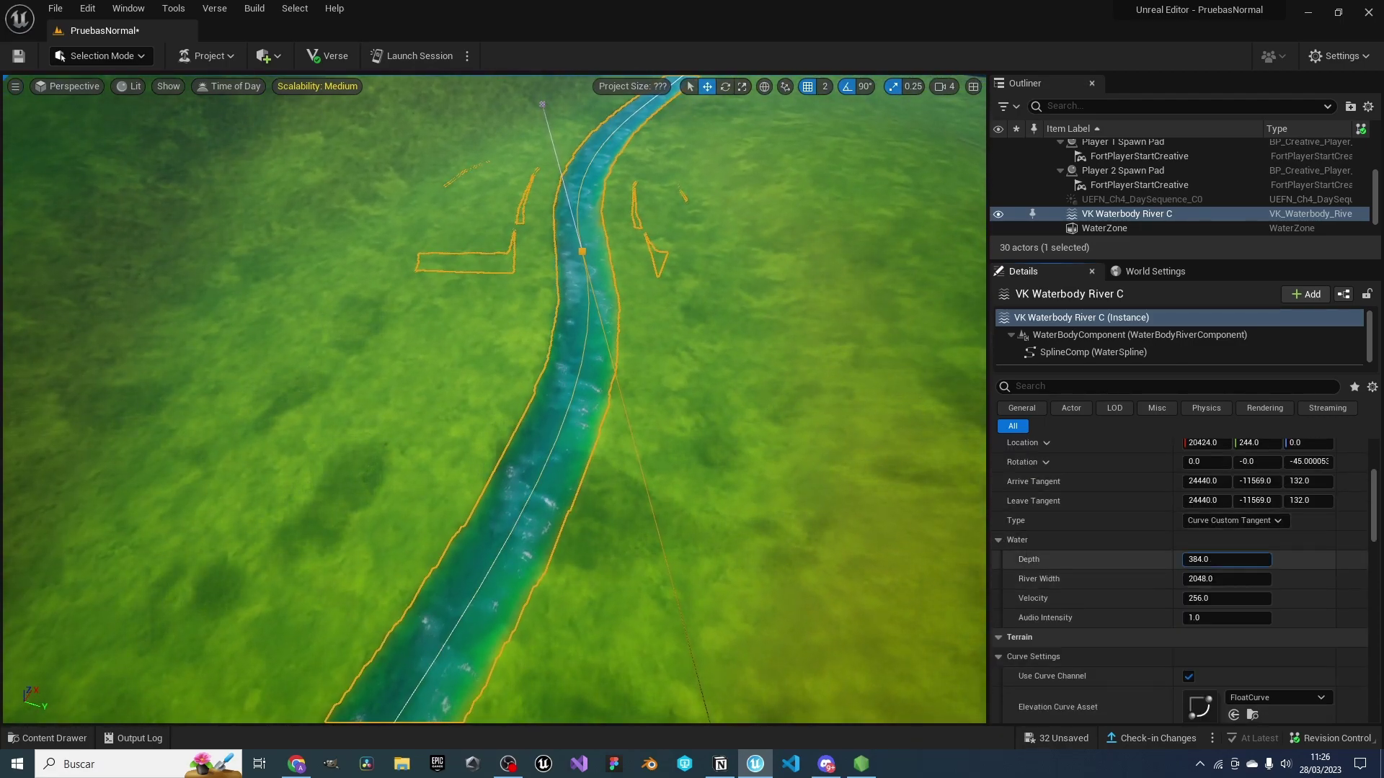
Try Depth values 100, 5 and 10000, then settle on a Depth of 1000
left_click_drag(1197, 563, 1254, 560)
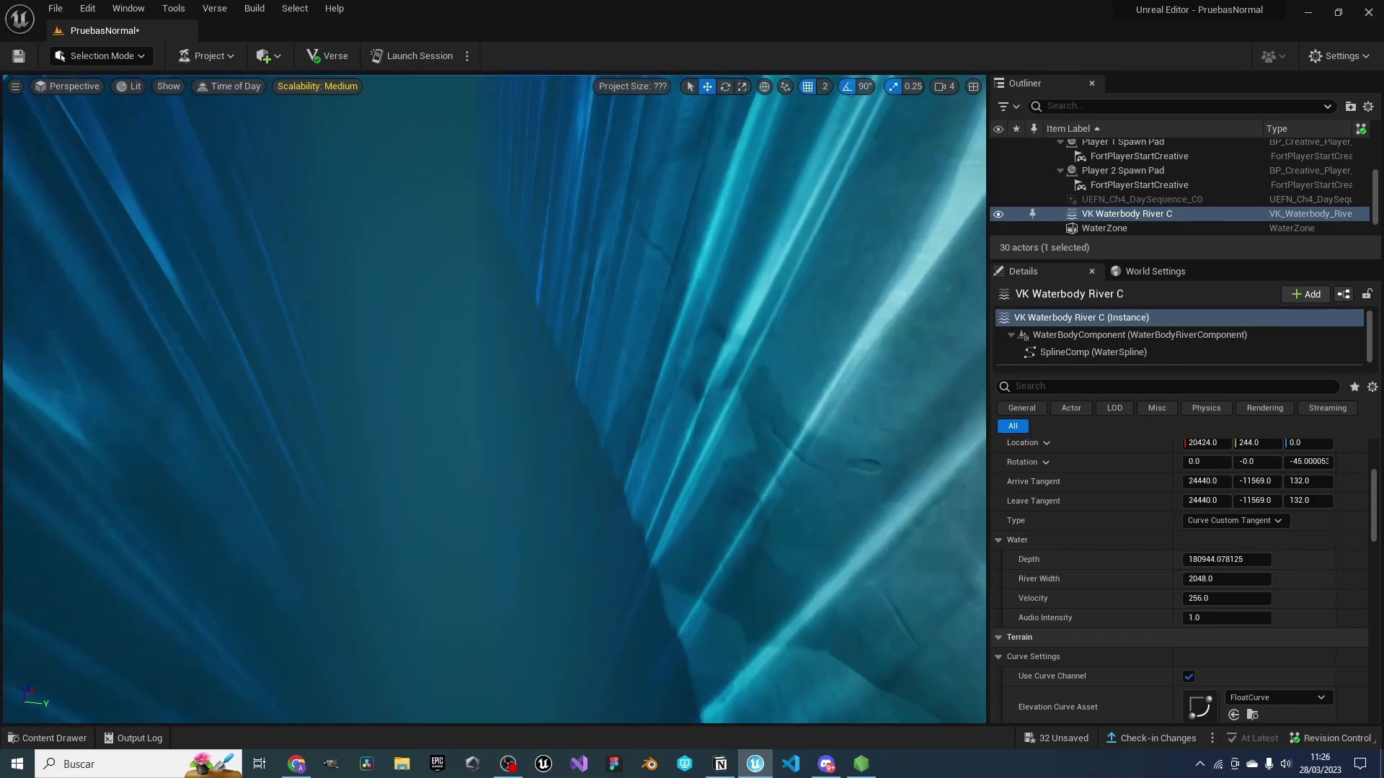
left_click(1210, 559)
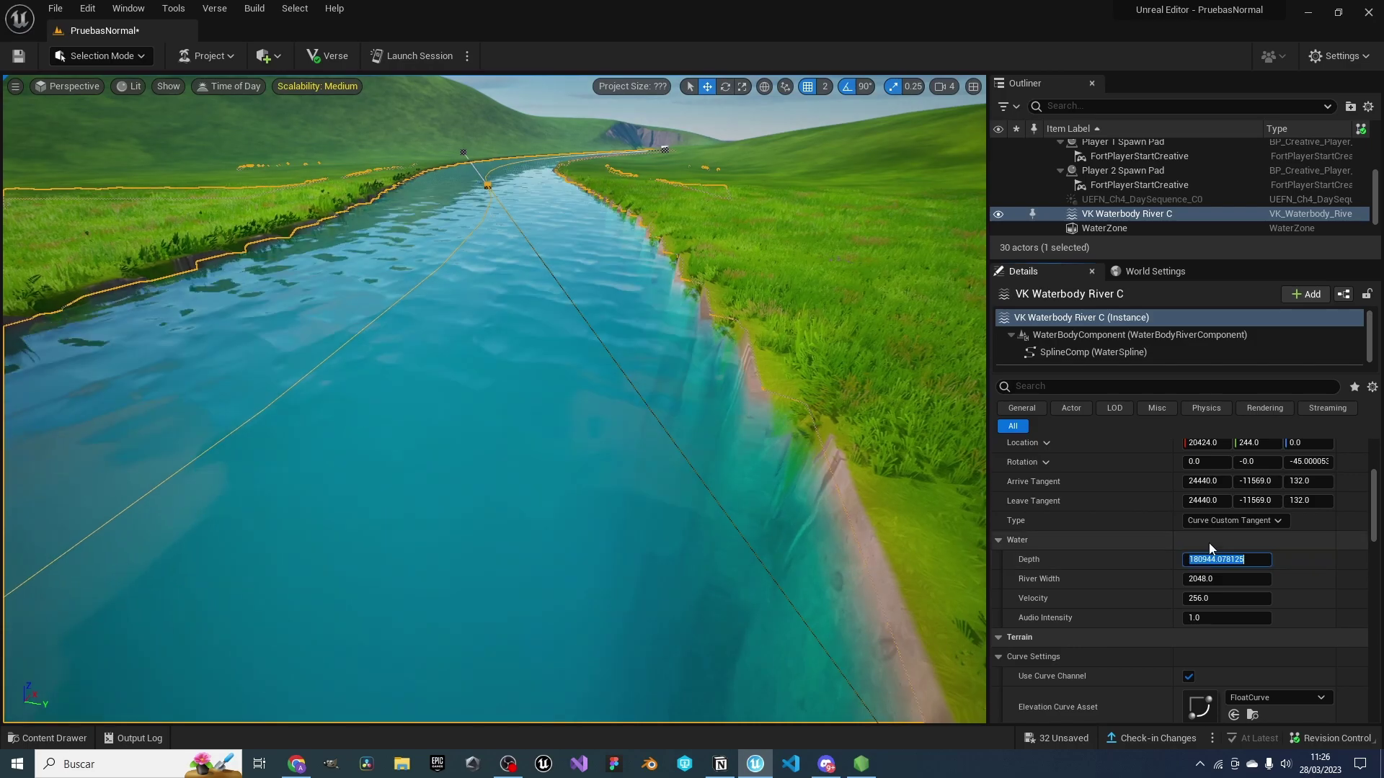
type("100")
key("Return")
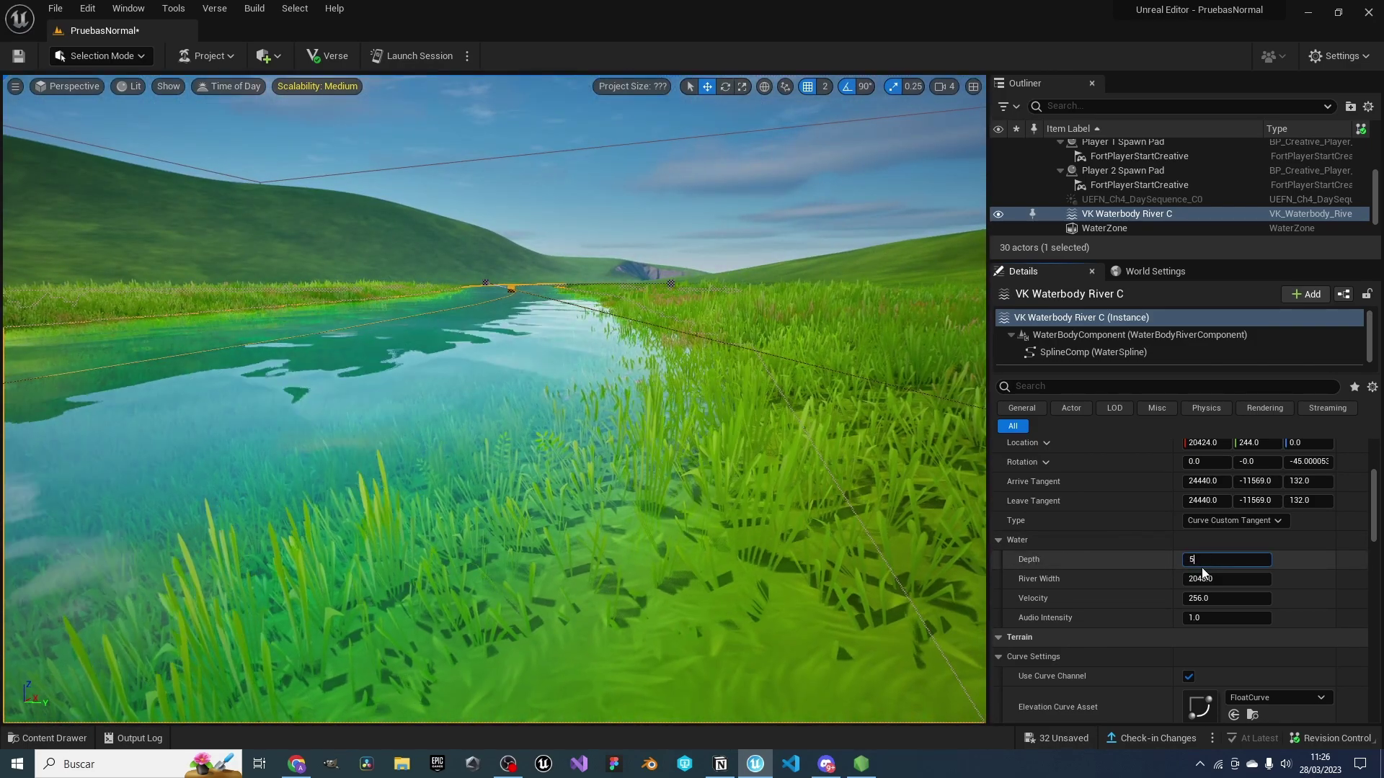
type("5")
key("Return")
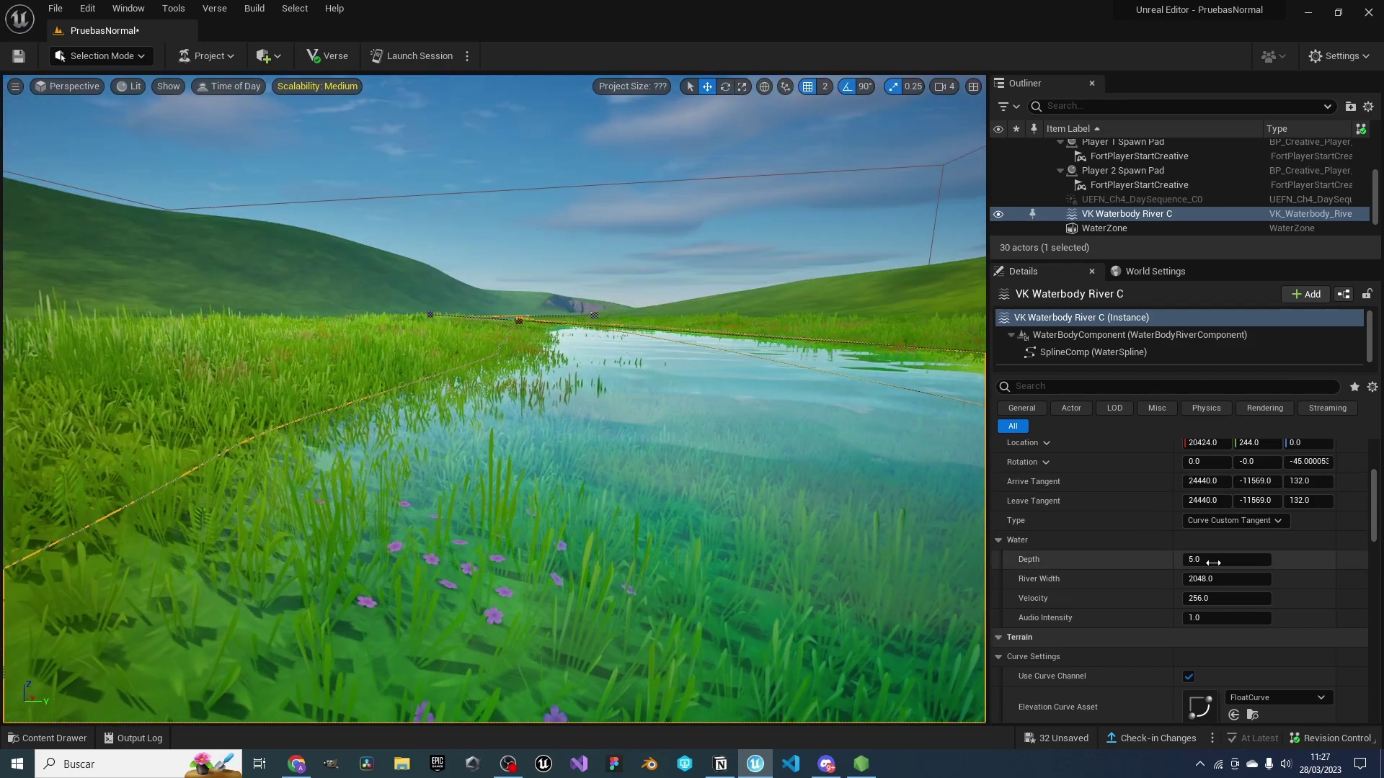
type("10000")
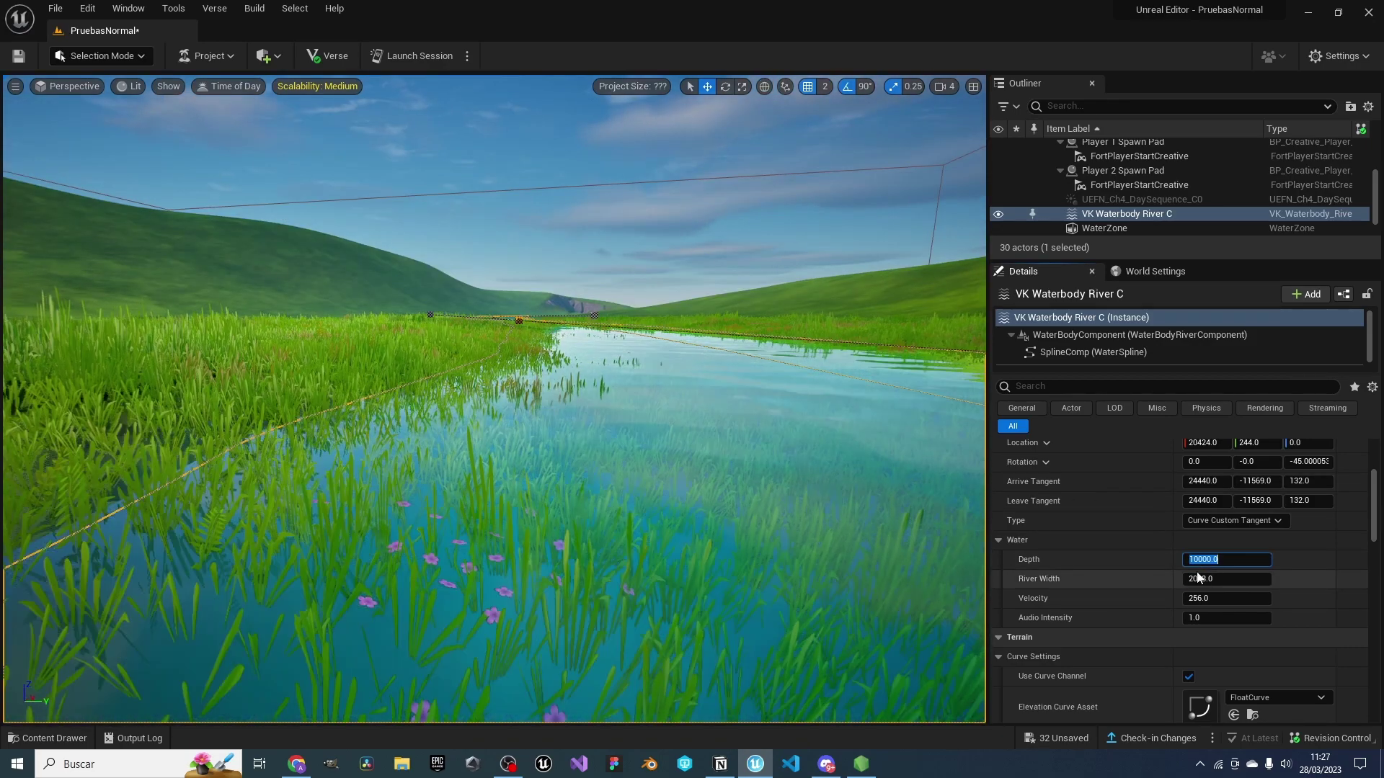
key("Return")
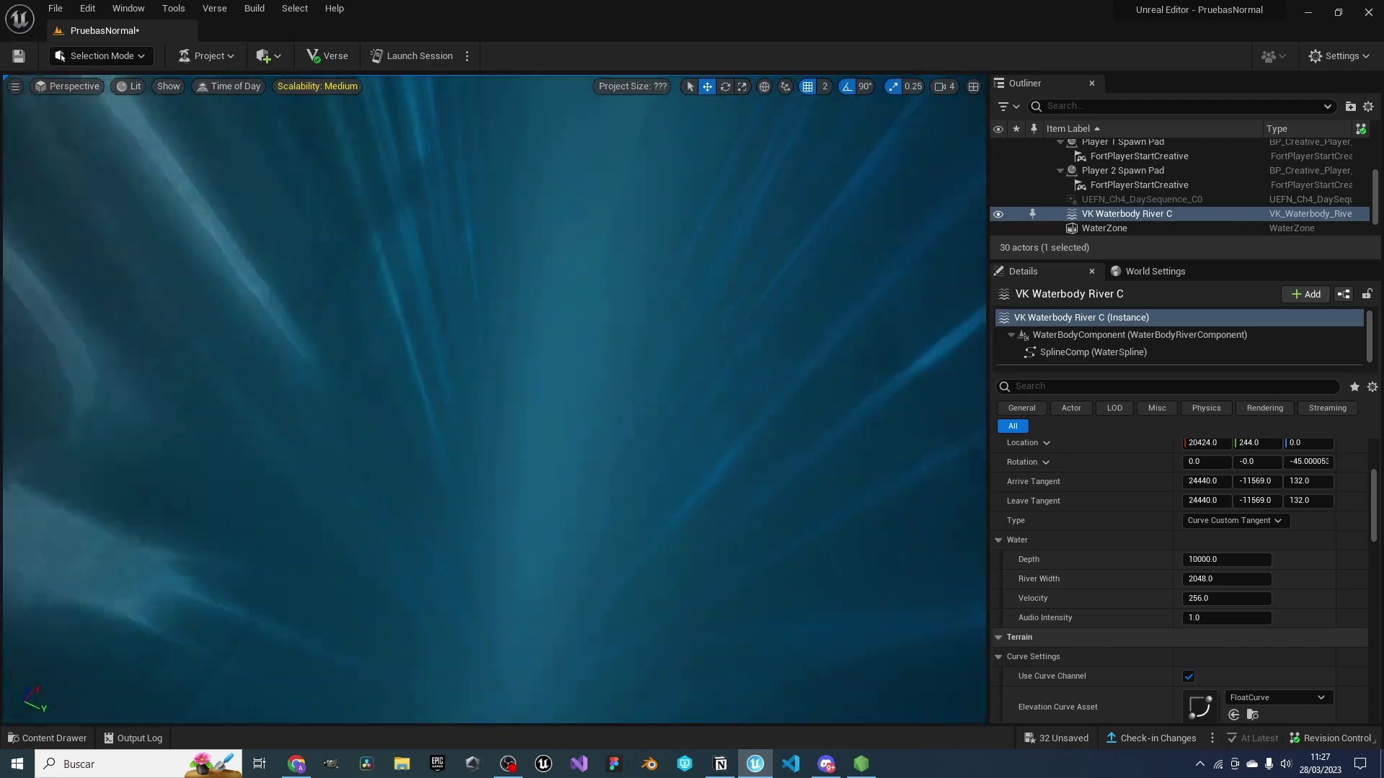
key("BackSpace")
key("Return")
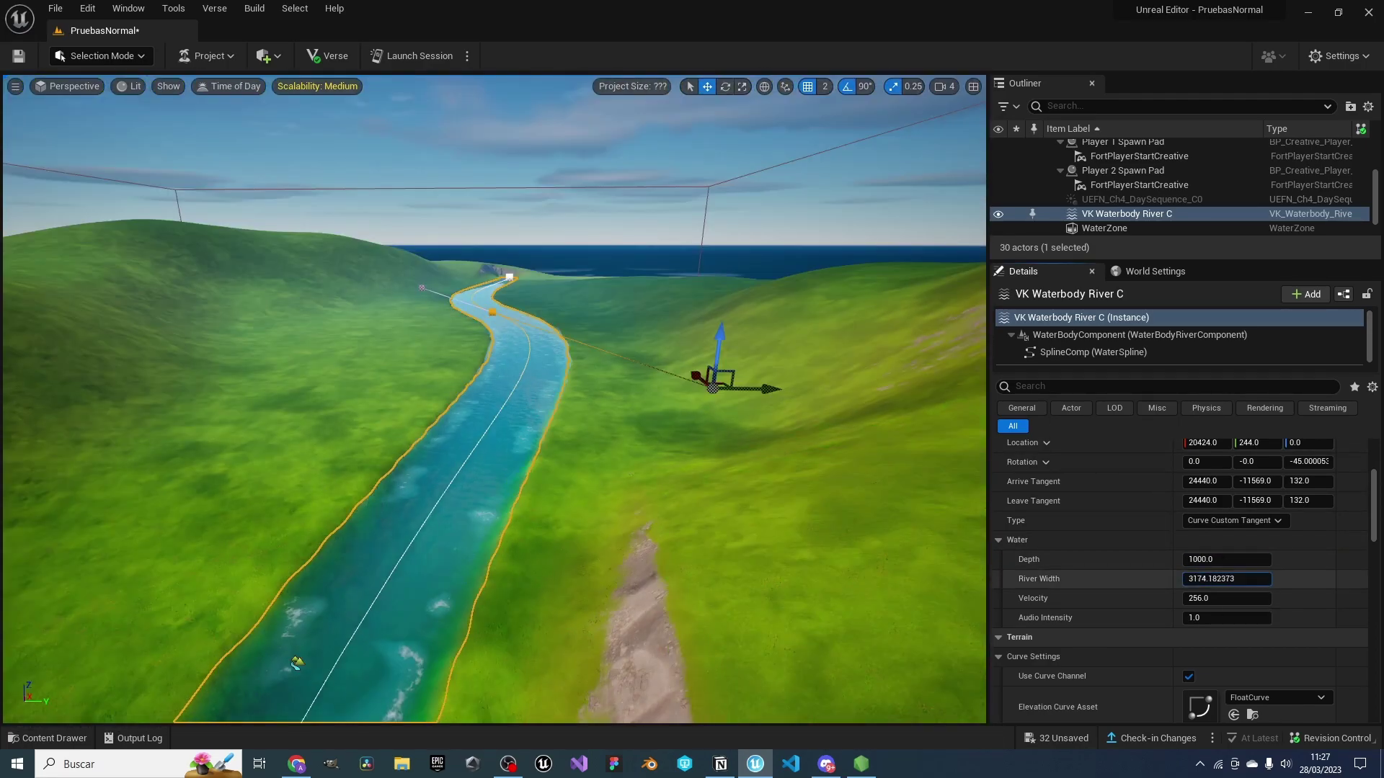
Widen the river greatly, to about 15000, viewing it from above
left_click_drag(1225, 579, 1268, 579)
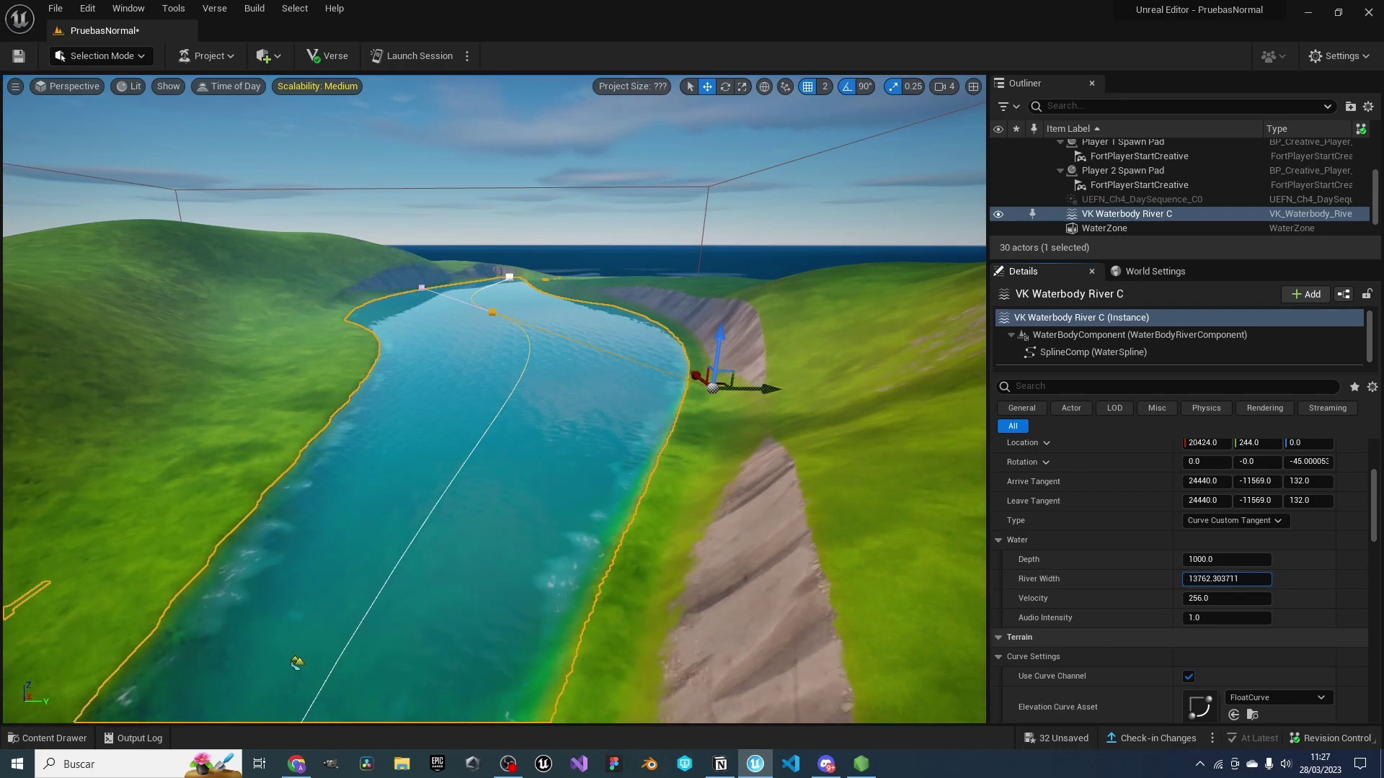
right_click_drag(297, 661, 724, 376)
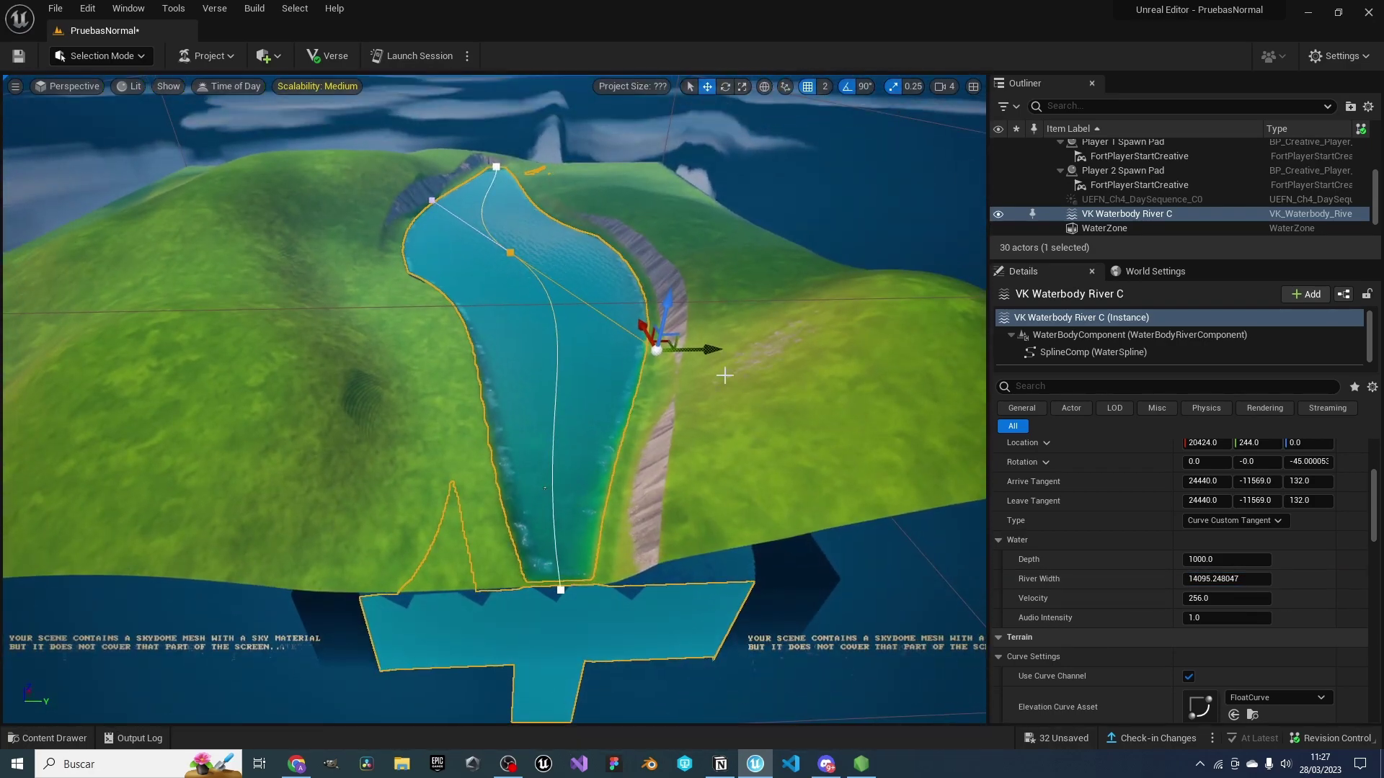
left_click_drag(564, 586, 559, 589)
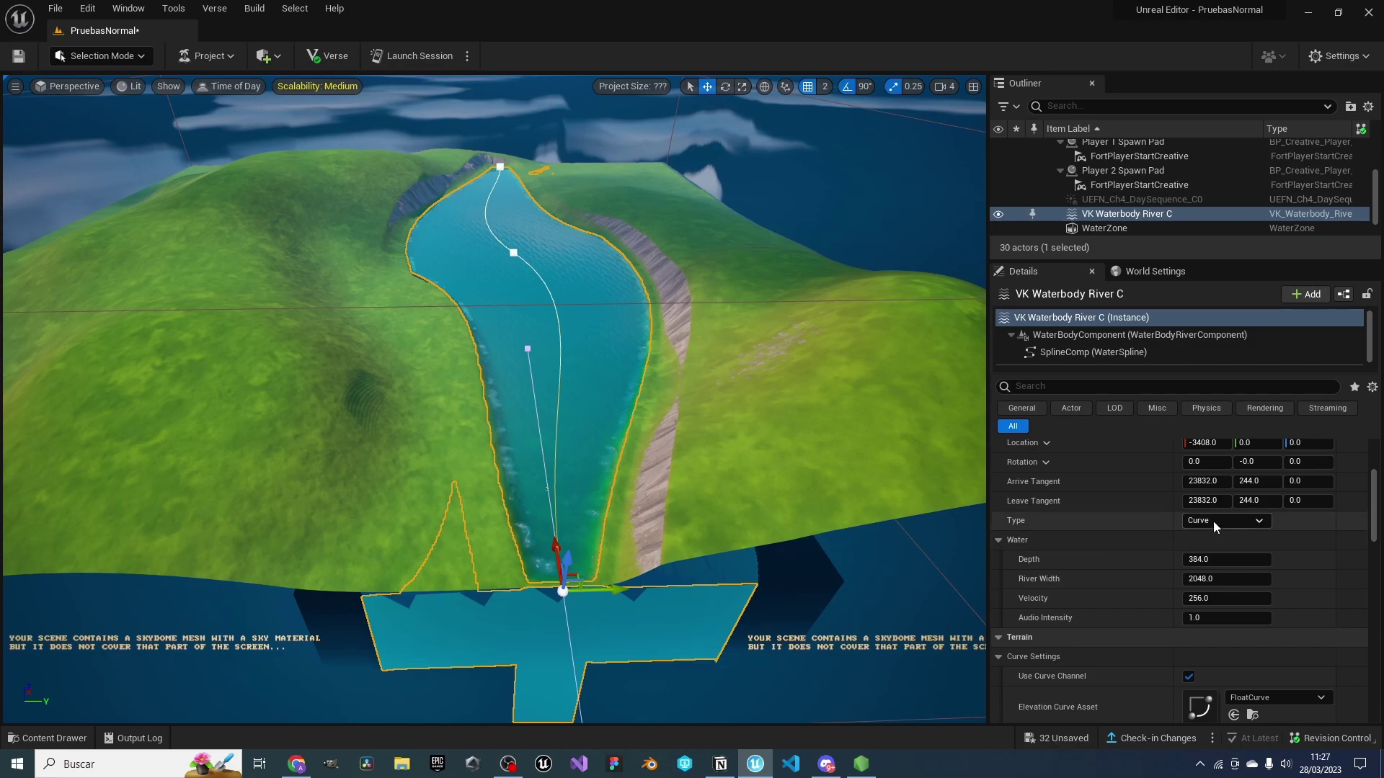
left_click_drag(1200, 579, 1279, 578)
Raise the river's Audio Intensity and flow Velocity
scroll(943, 563, "up", 4)
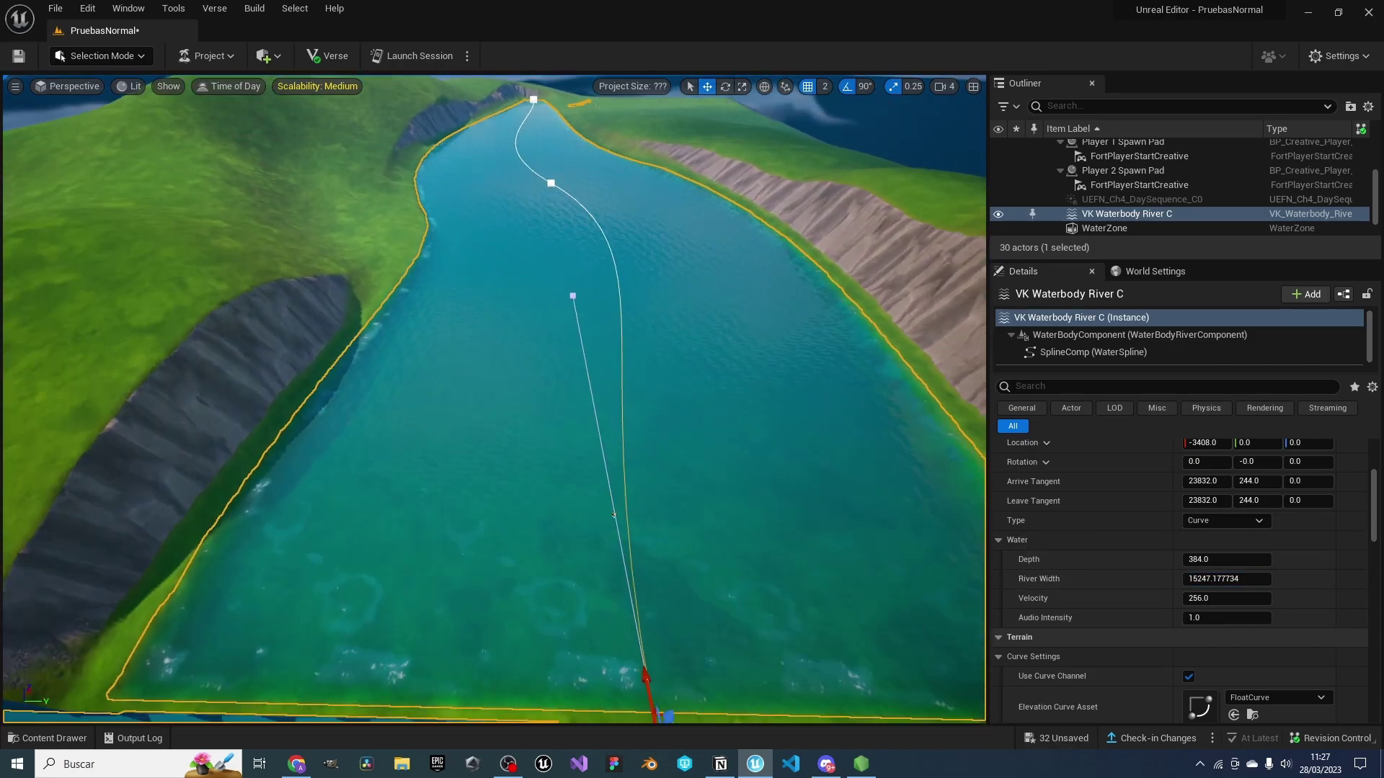
scroll(1317, 600, "up", 3)
left_click_drag(1202, 650, 1218, 650)
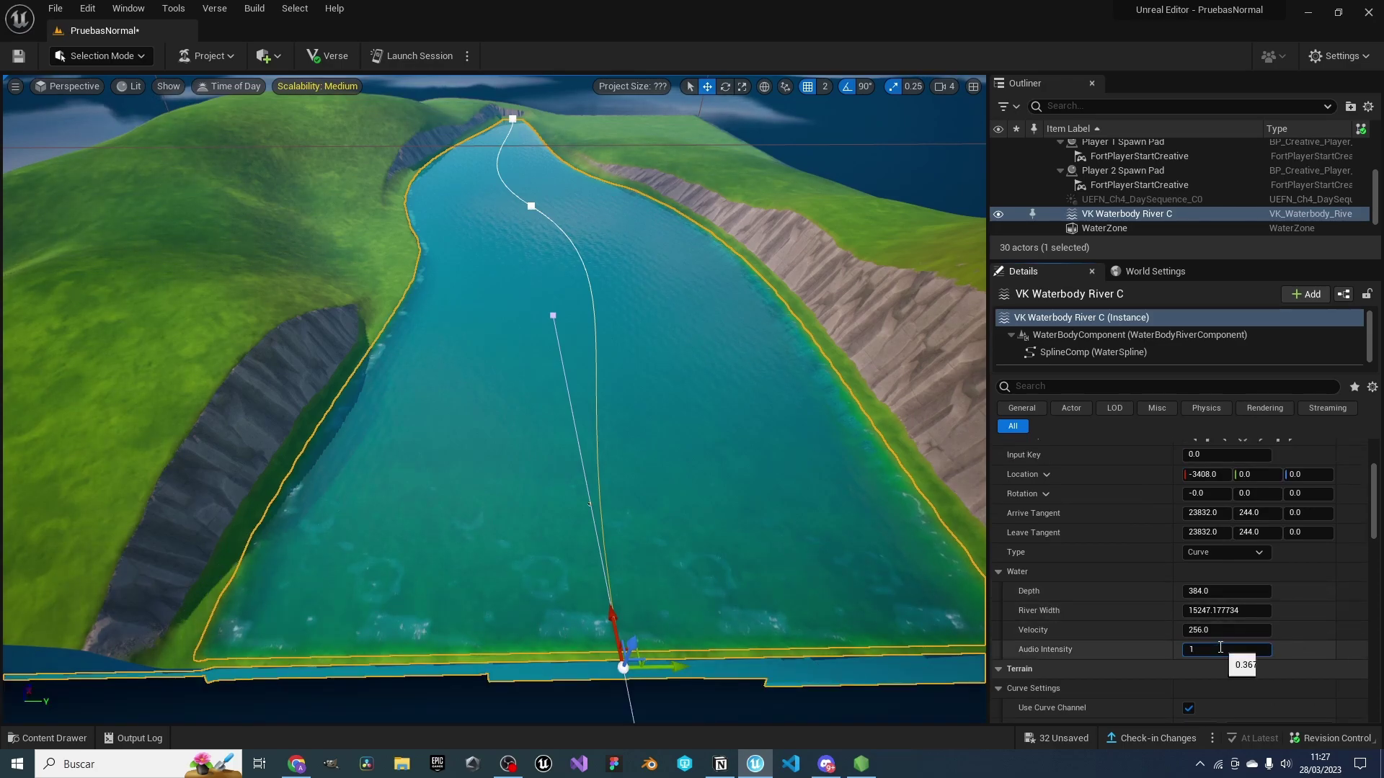
mouse_move(1218, 630)
left_mouse_down()
mouse_move(1239, 630)
mouse_move(1240, 591)
mouse_move(1268, 590)
mouse_move(1183, 644)
left_mouse_up()
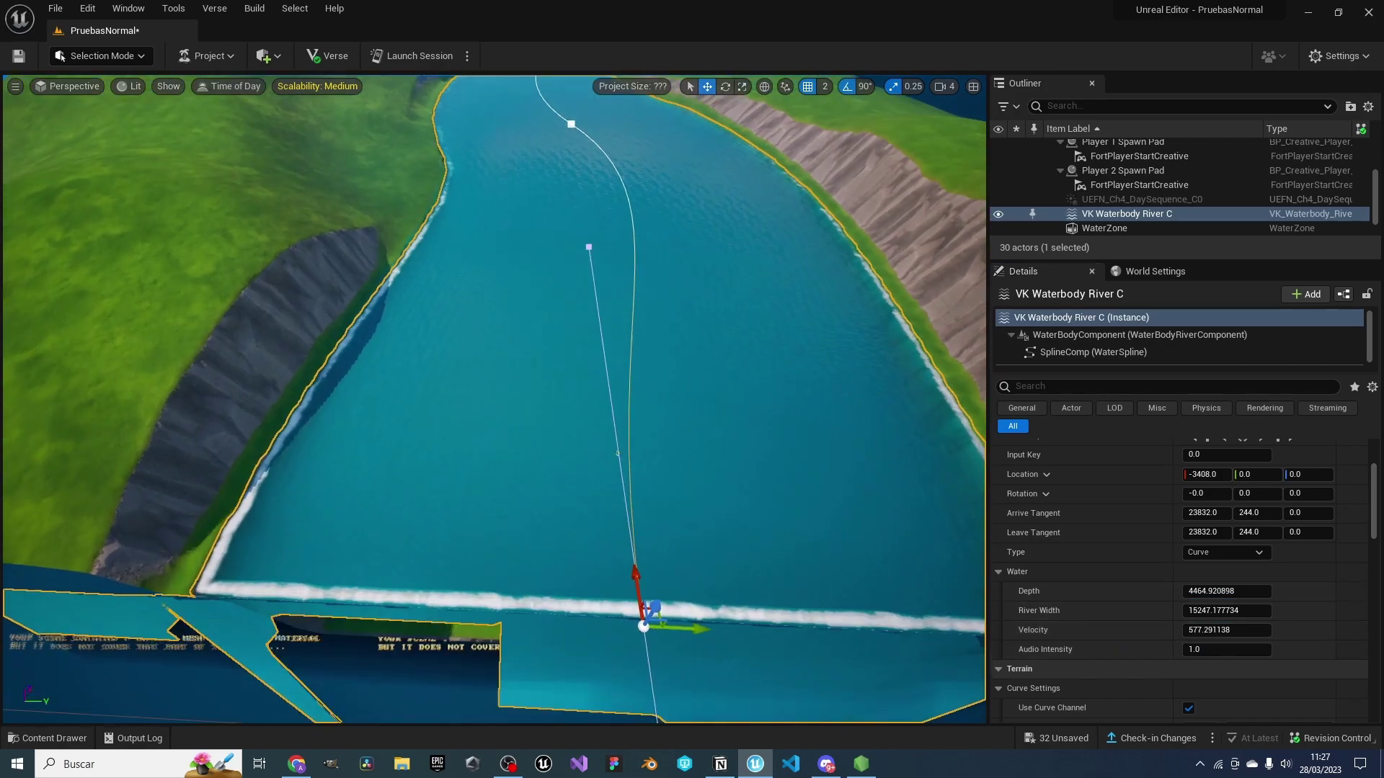
Bring the view down to water level to inspect the carved river channel
scroll(504, 433, "up", 5)
right_click_drag(504, 432, 206, 349)
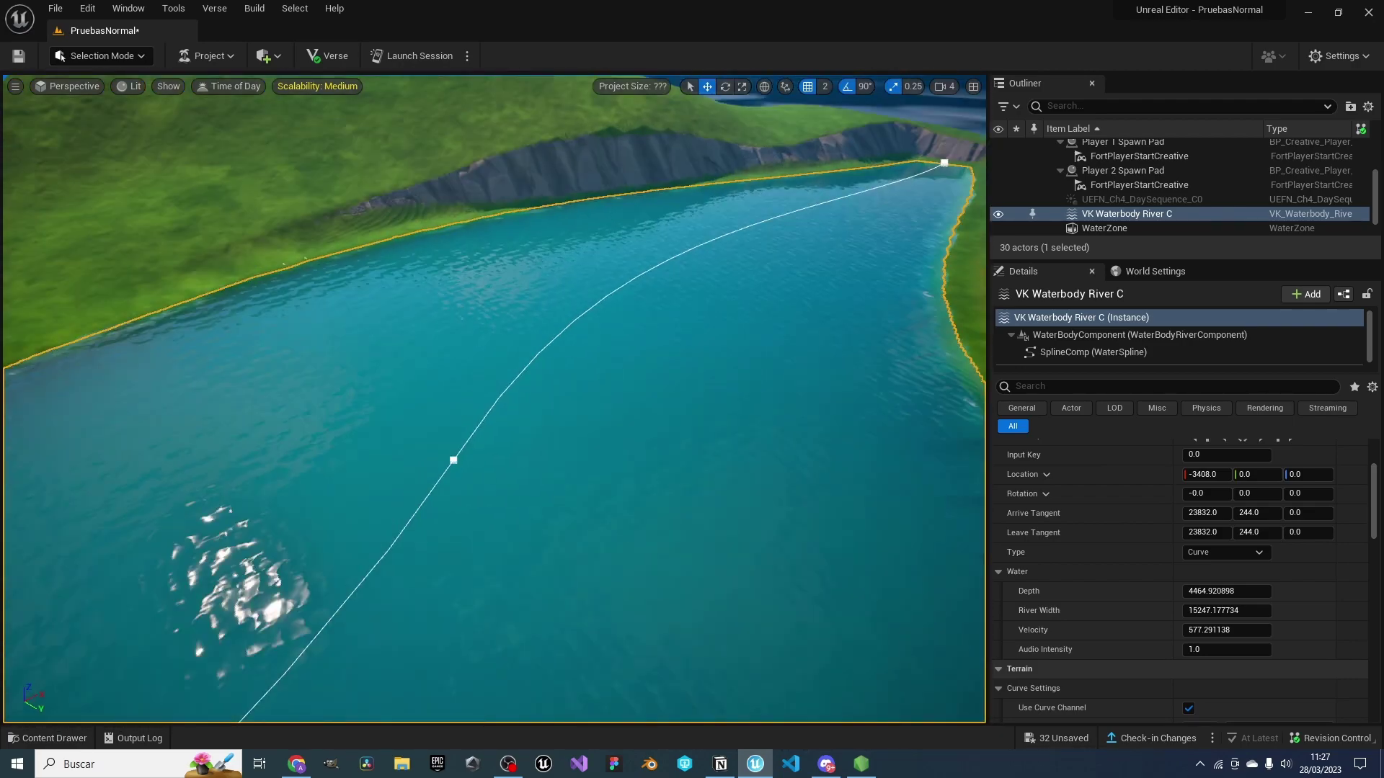
scroll(1171, 534, "up", 2)
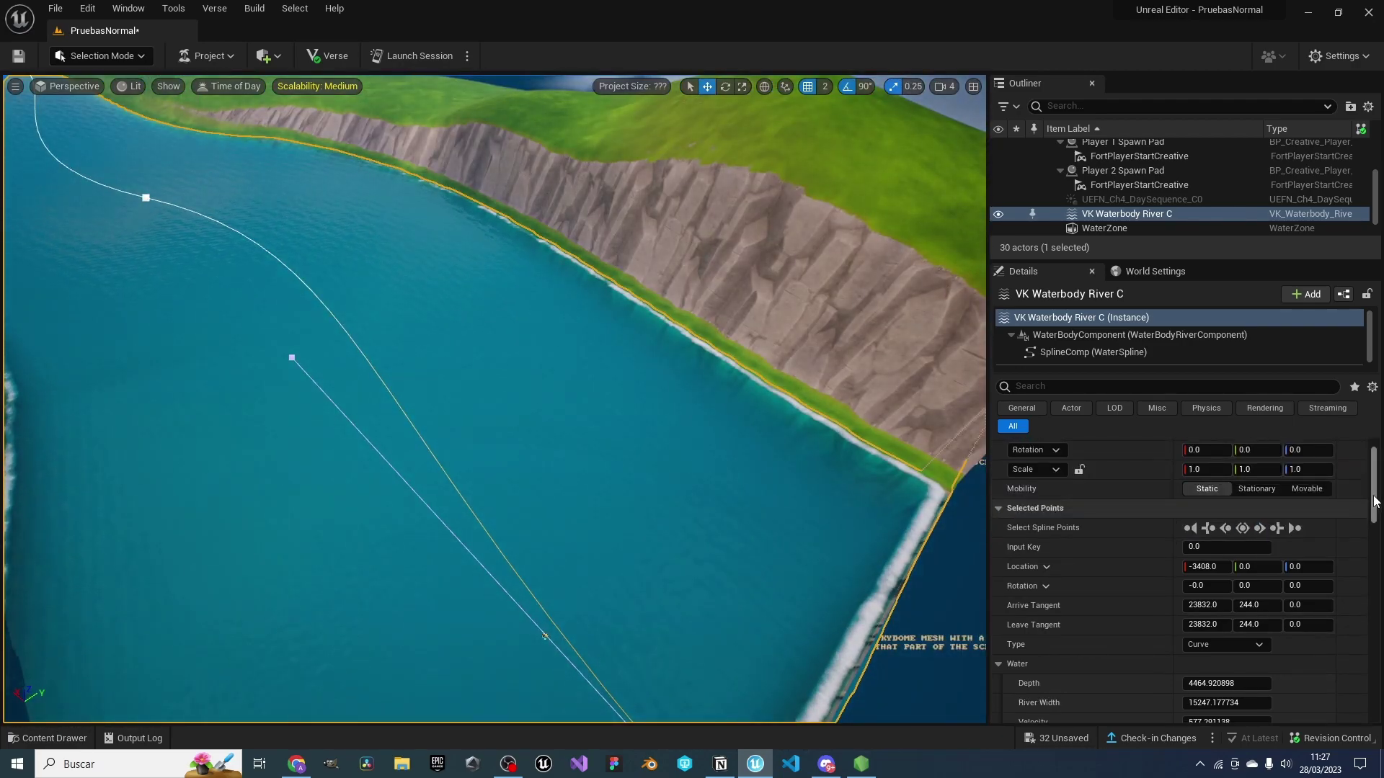
left_click_drag(1374, 501, 1354, 553)
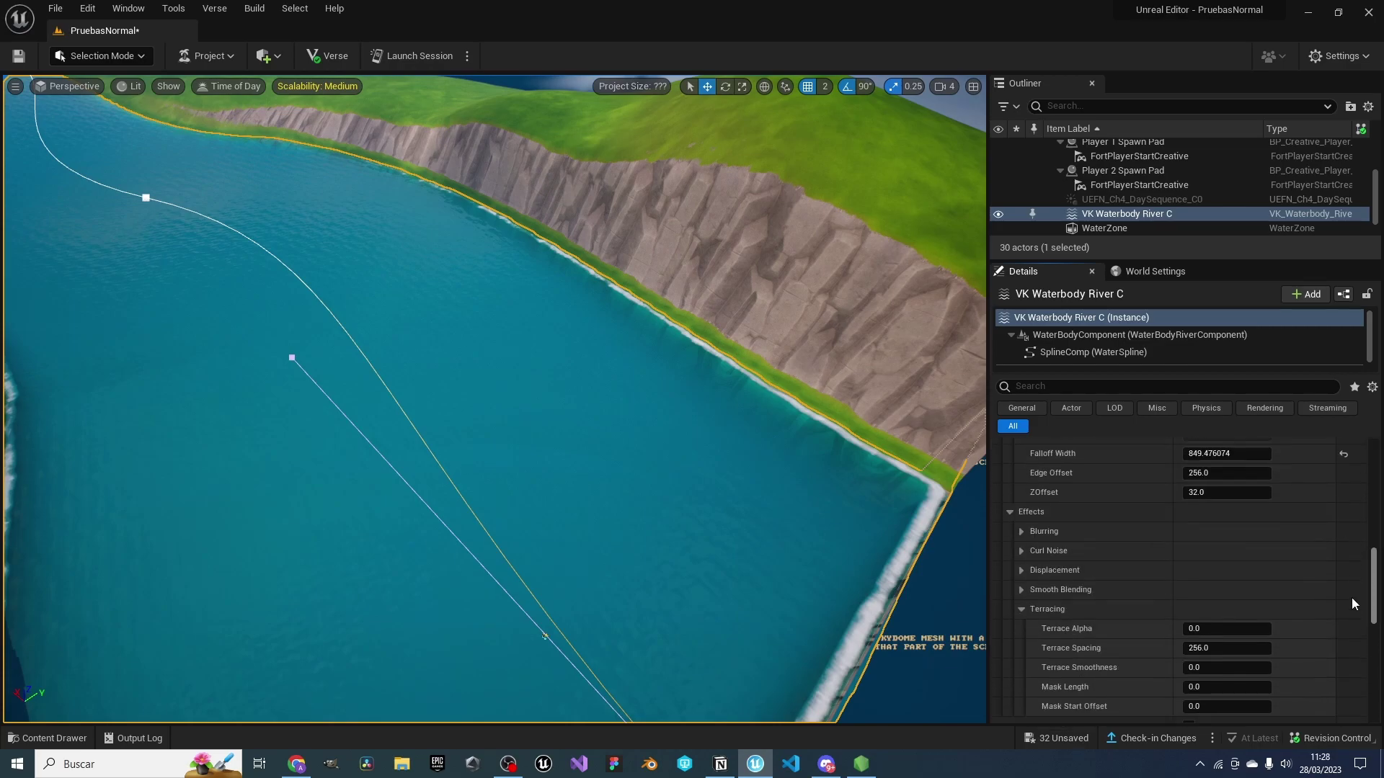
scroll(1352, 598, "down", 5)
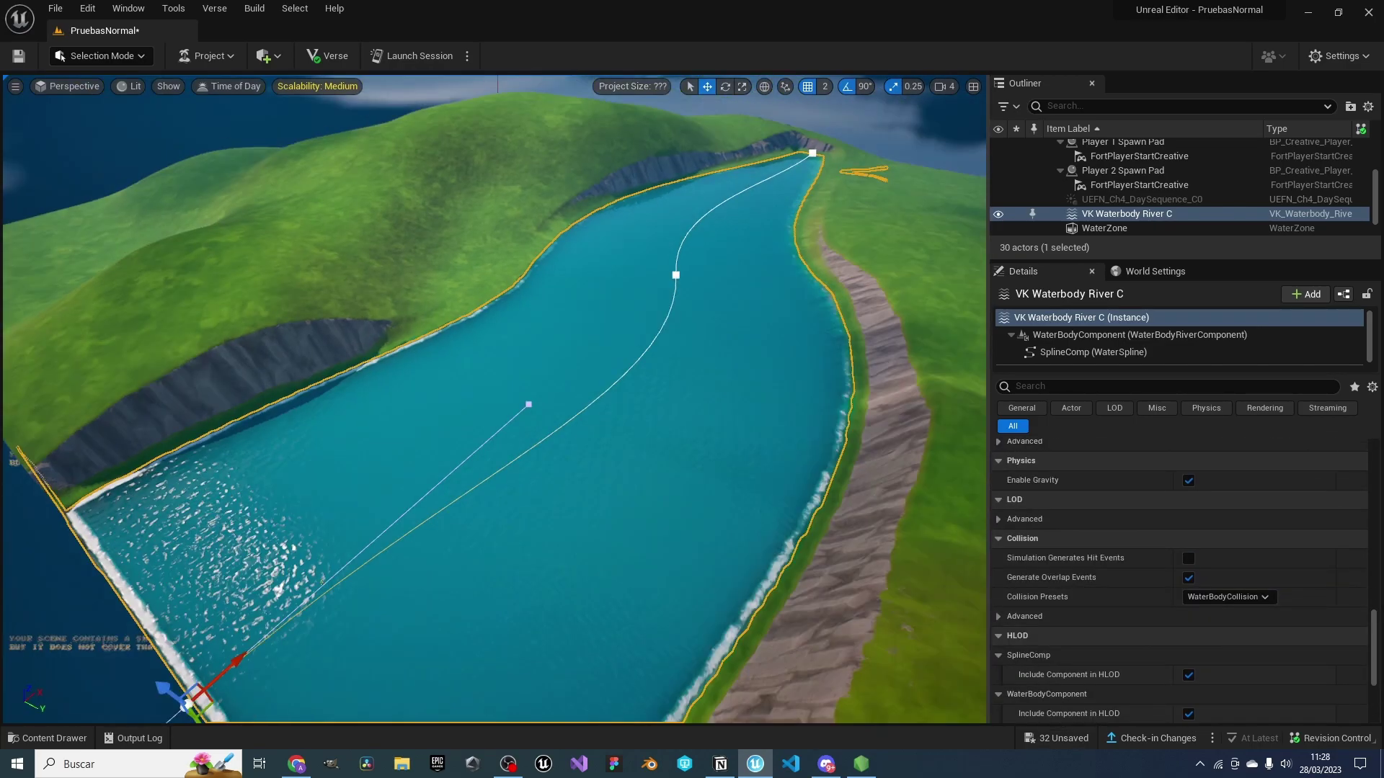
right_click_drag(585, 376, 585, 375)
Delete the river and place an Ocean water body, framing its island outline
key("Delete")
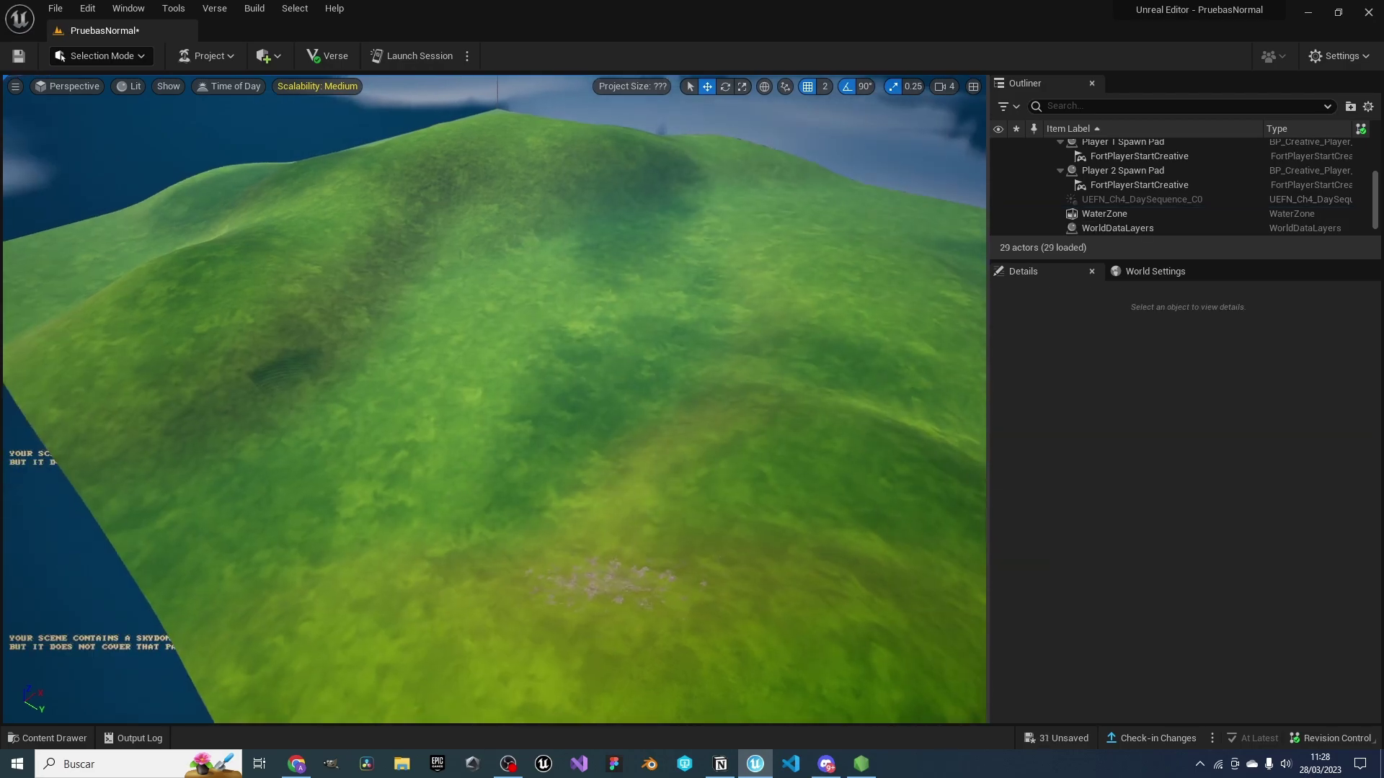
key("ctrl+space")
left_click_drag(397, 592, 594, 313)
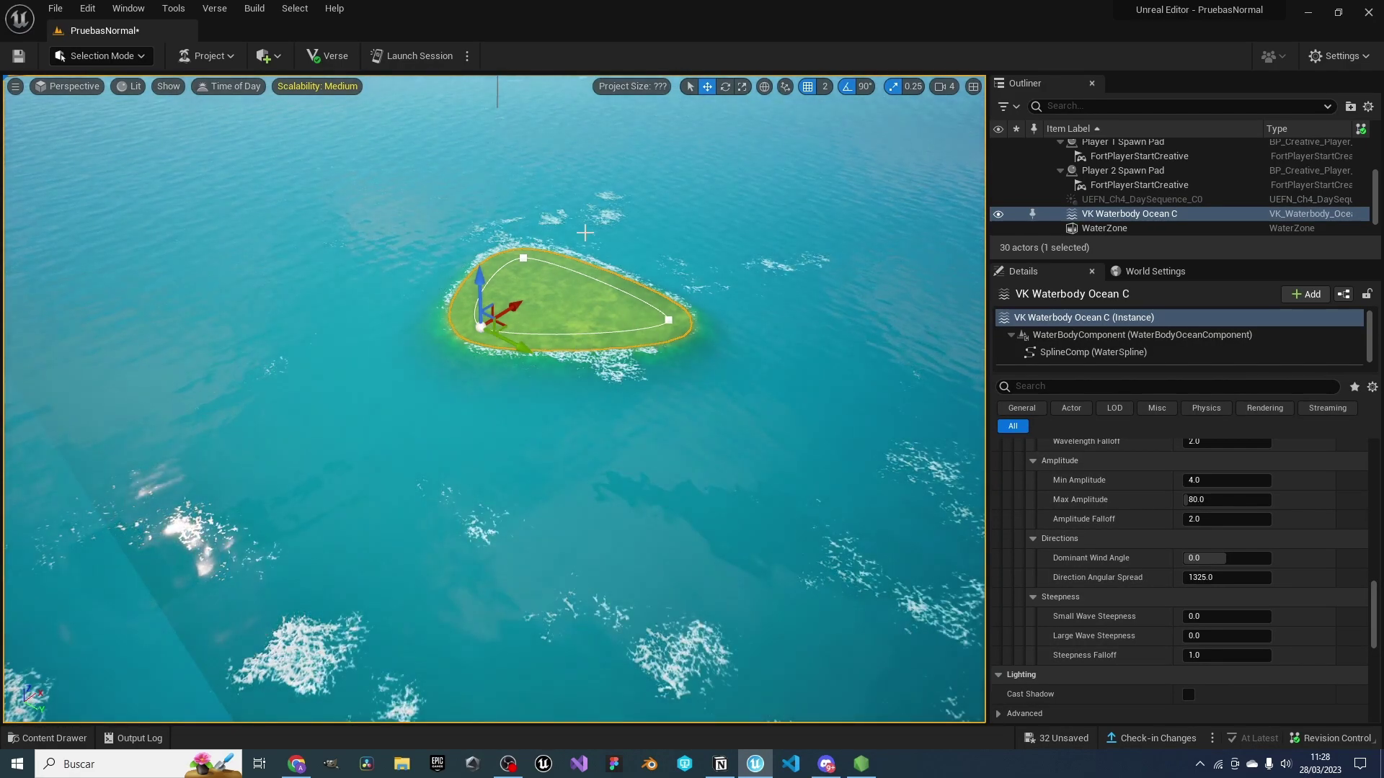
mouse_move(481, 326)
right_mouse_down()
mouse_move(492, 276)
mouse_move(461, 433)
right_mouse_up()
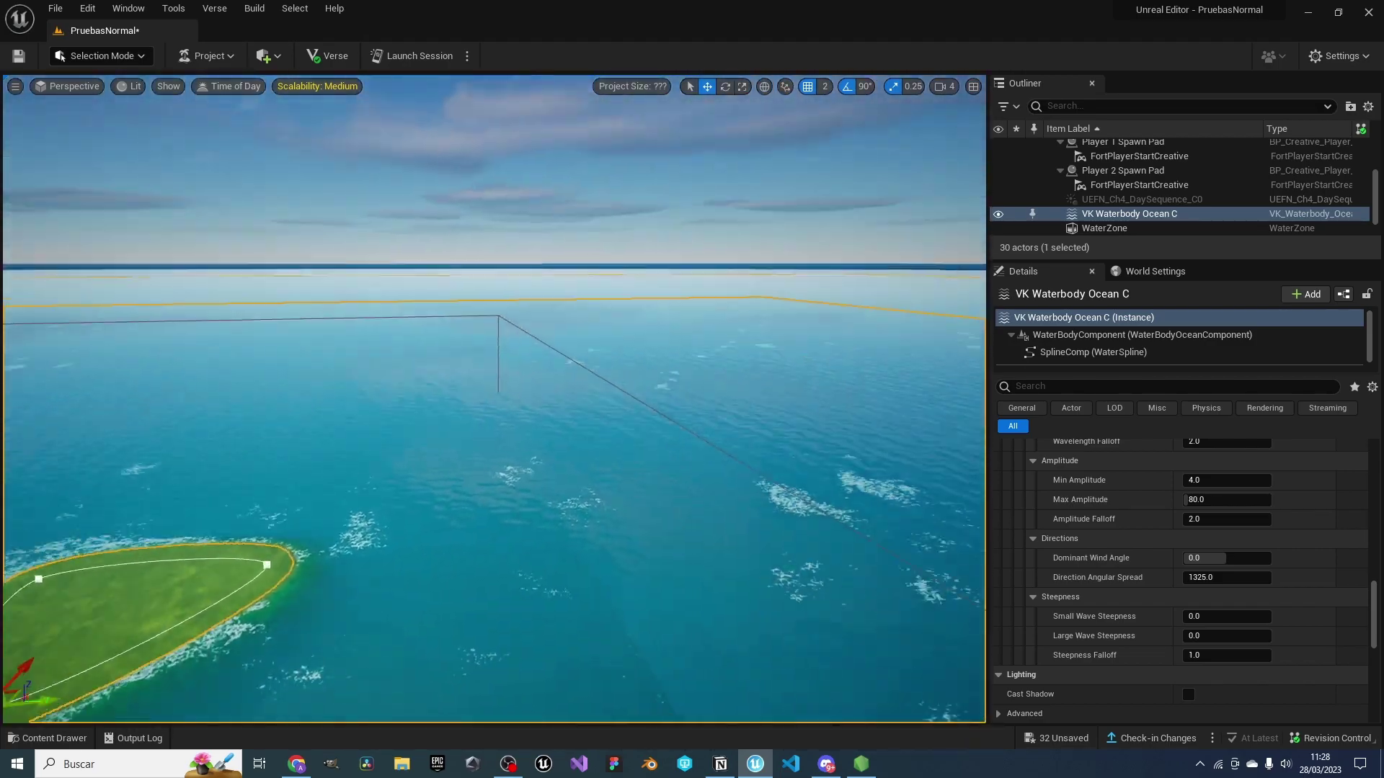
key("f")
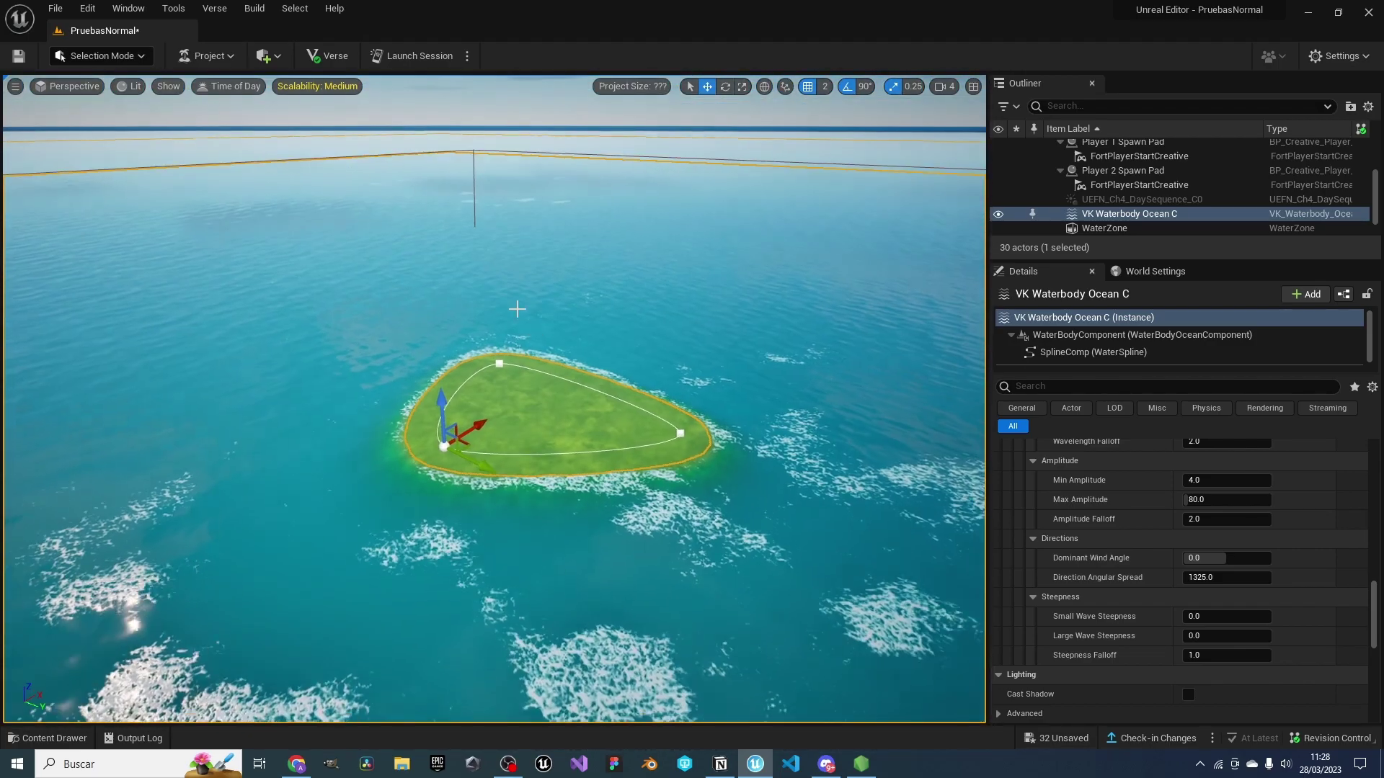
Stretch the island outline's right point out into a long peninsula
left_click(620, 441)
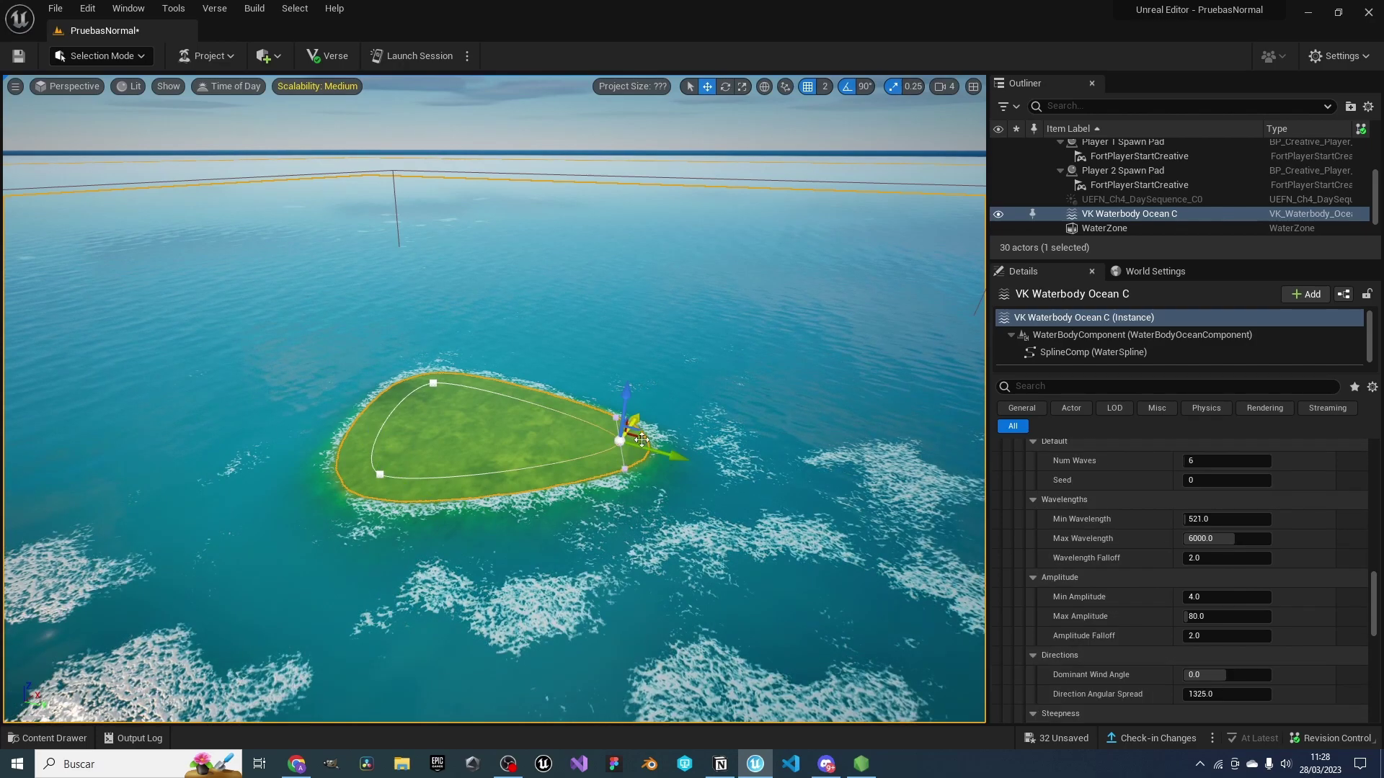
right_click_drag(643, 443, 672, 430)
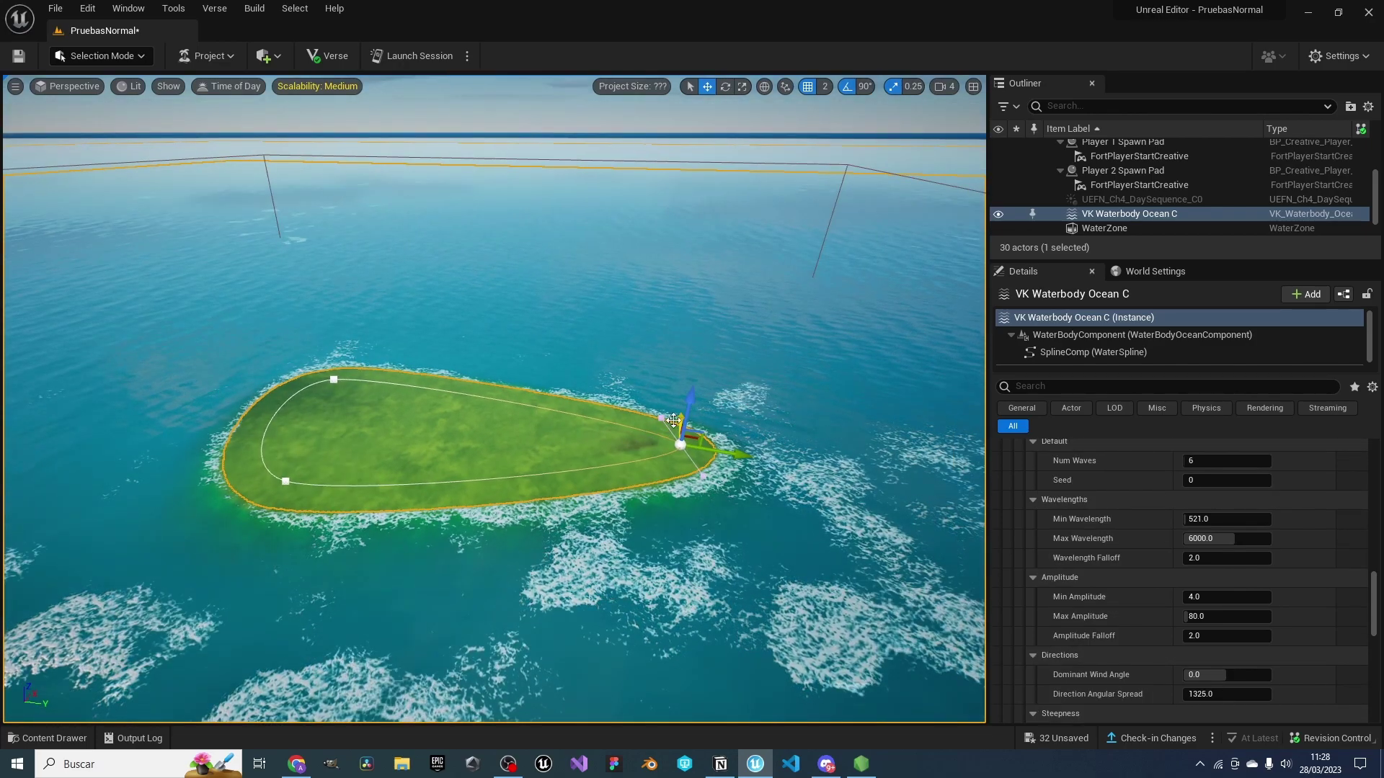
left_click_drag(688, 352, 621, 346)
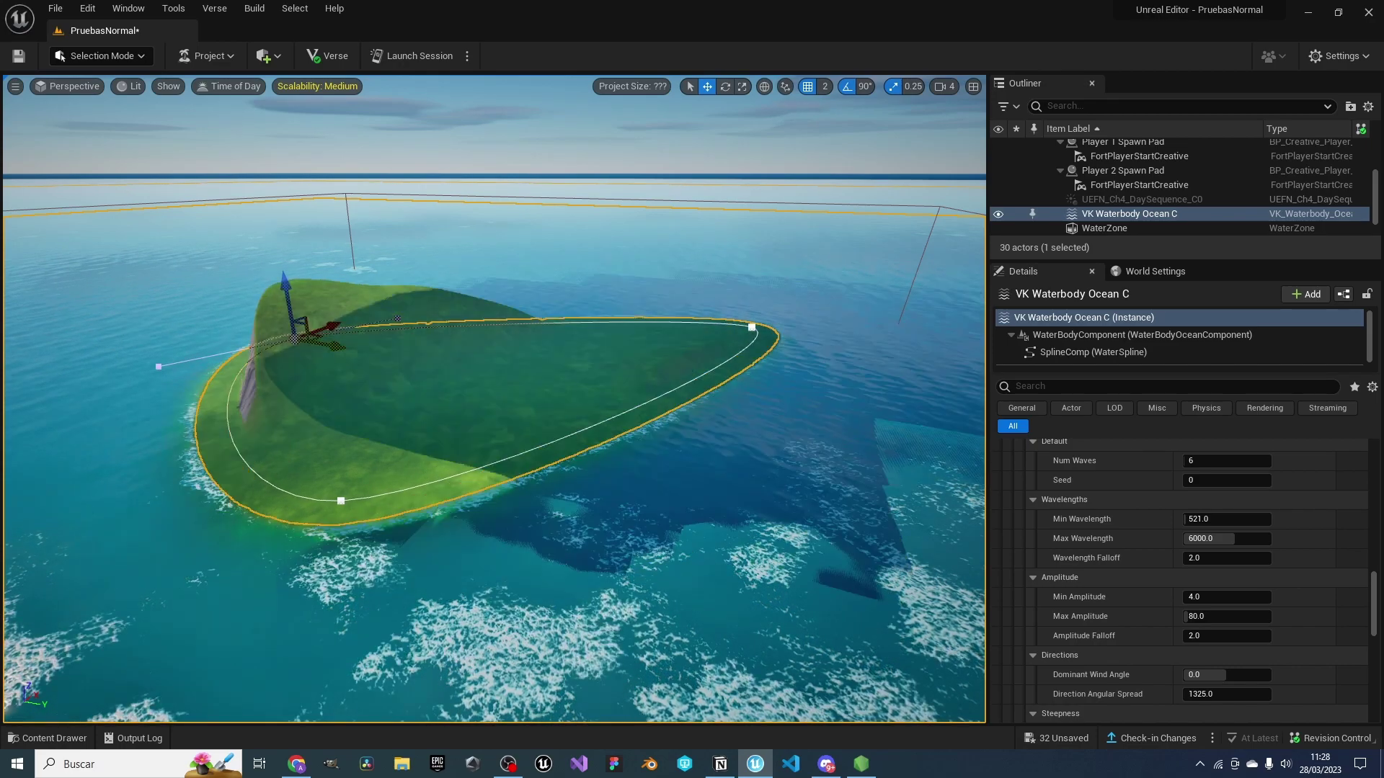
right_click_drag(335, 354, 525, 328)
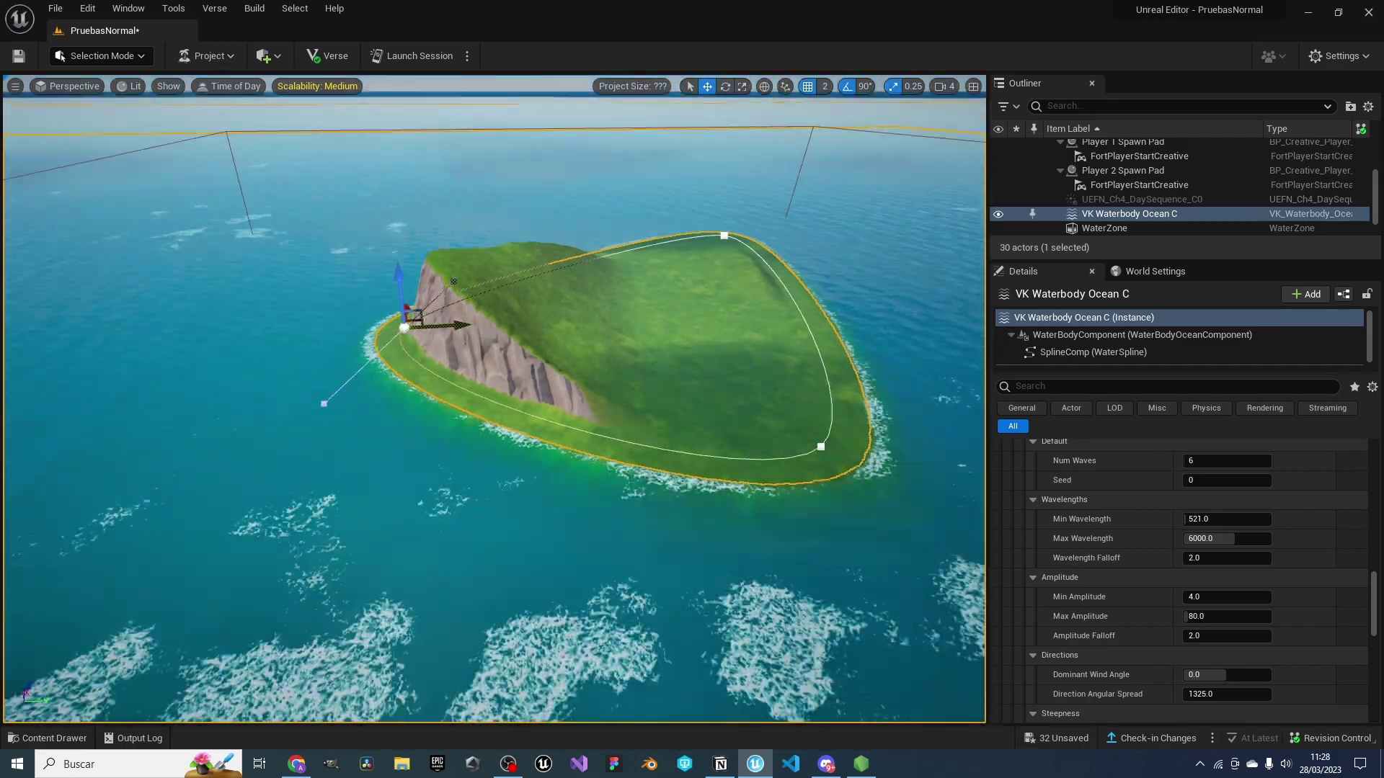
left_click_drag(442, 329, 332, 331)
mouse_move(331, 331)
right_mouse_down()
mouse_move(328, 348)
mouse_move(649, 335)
right_mouse_up()
key("ctrl+z")
key("ctrl+z")
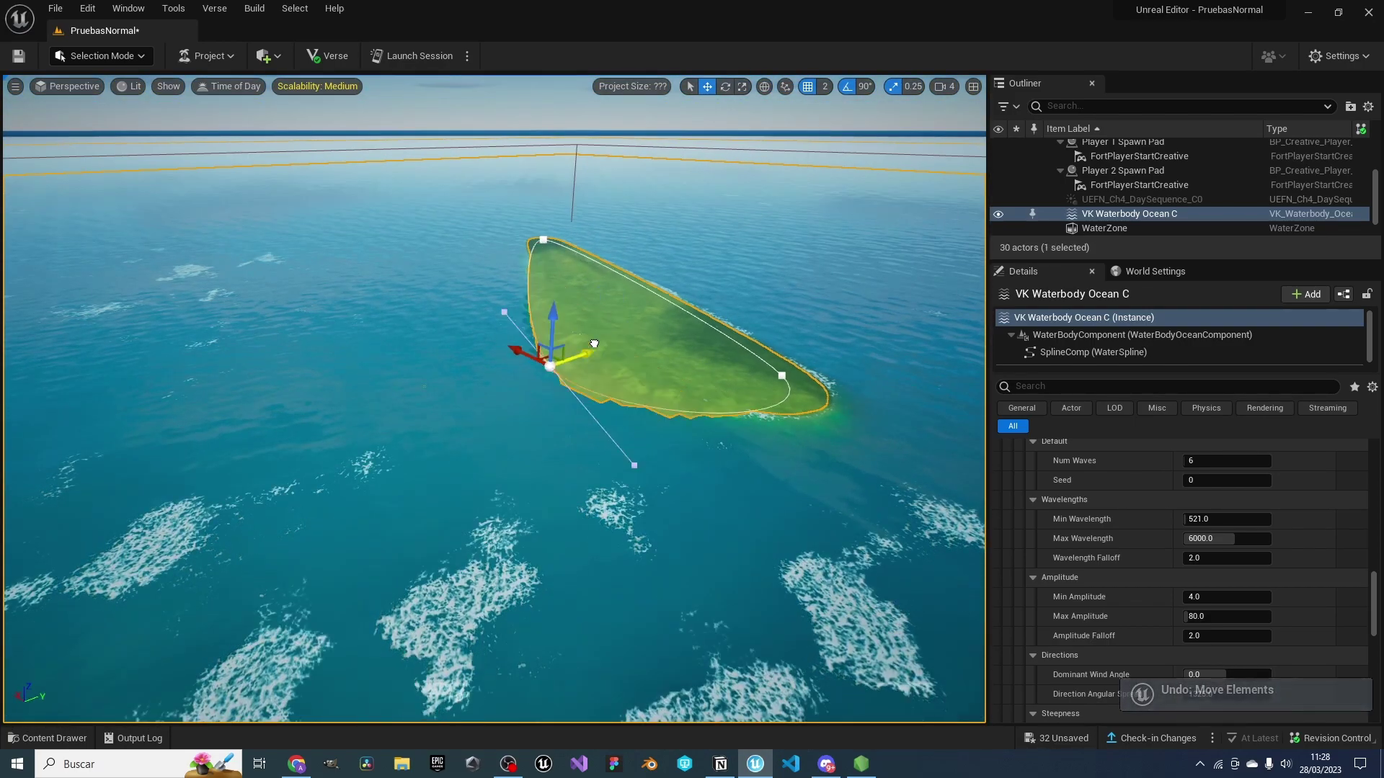
Pull the outline point outward to enlarge the island, then enter Landscape mode
left_click_drag(594, 344, 356, 402)
mouse_move(783, 375)
right_mouse_down()
mouse_move(652, 378)
mouse_move(826, 519)
right_mouse_up()
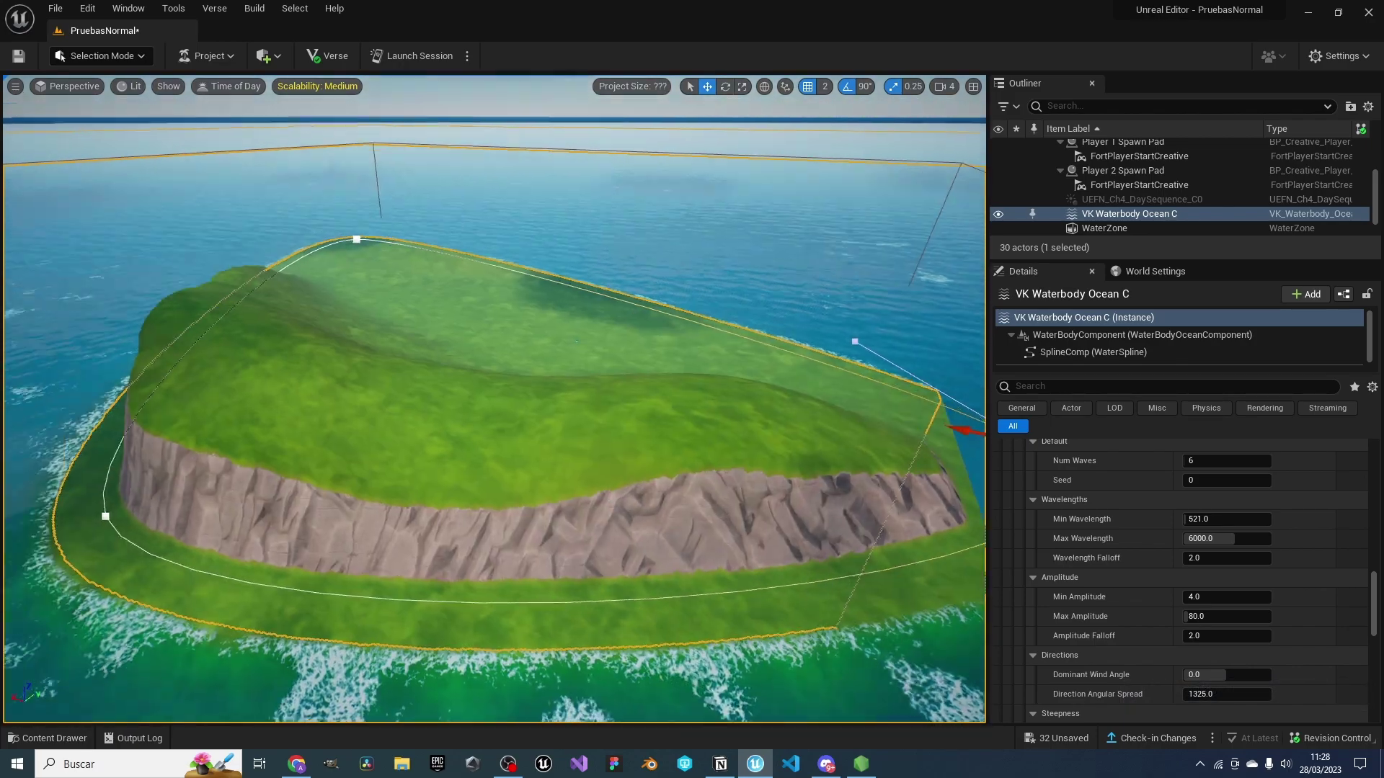
right_click_drag(837, 600, 845, 600)
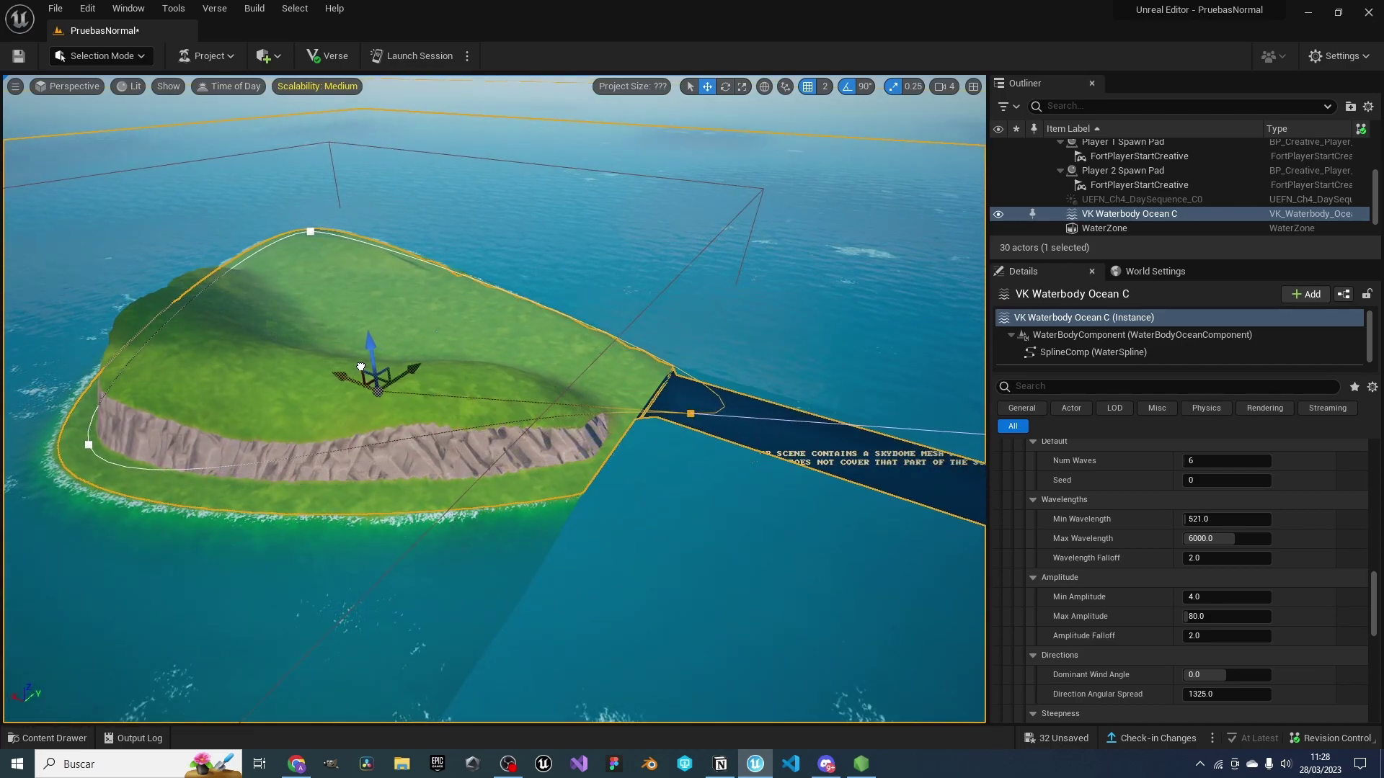
mouse_move(361, 367)
right_mouse_down()
mouse_move(522, 393)
mouse_move(504, 375)
right_mouse_up()
left_click(123, 58)
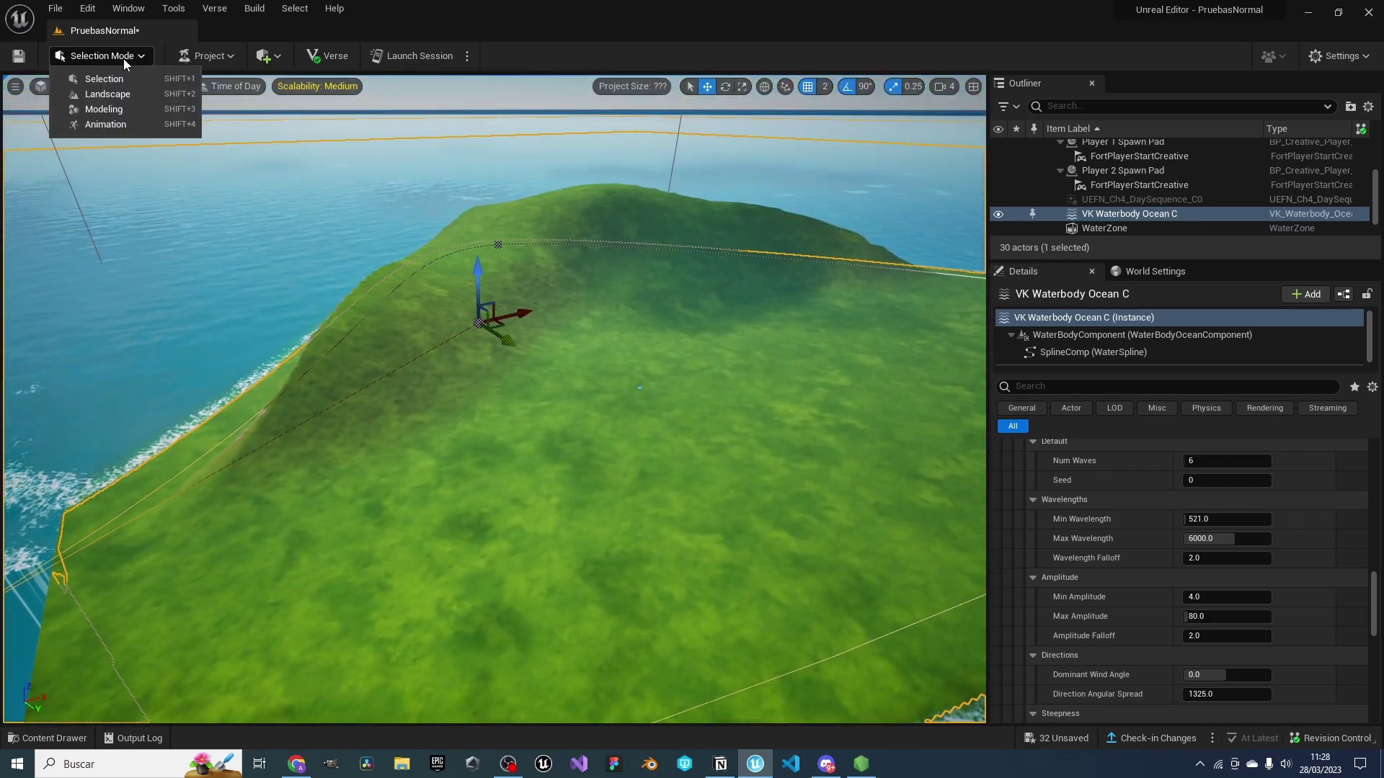
left_click(101, 94)
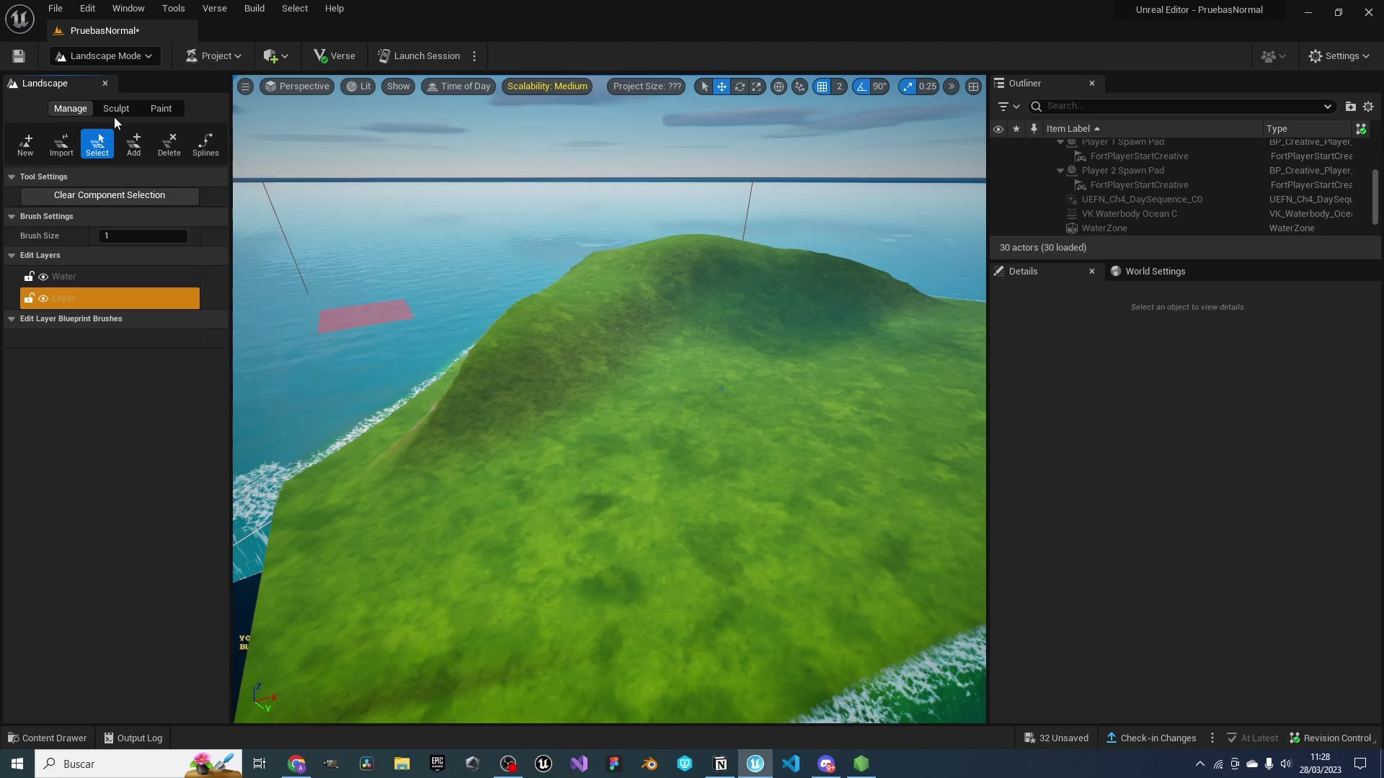
Test Sculpt, Smooth and Erase on the island terrain, erasing the trial cliff
left_click(115, 109)
right_click_drag(666, 283, 728, 289)
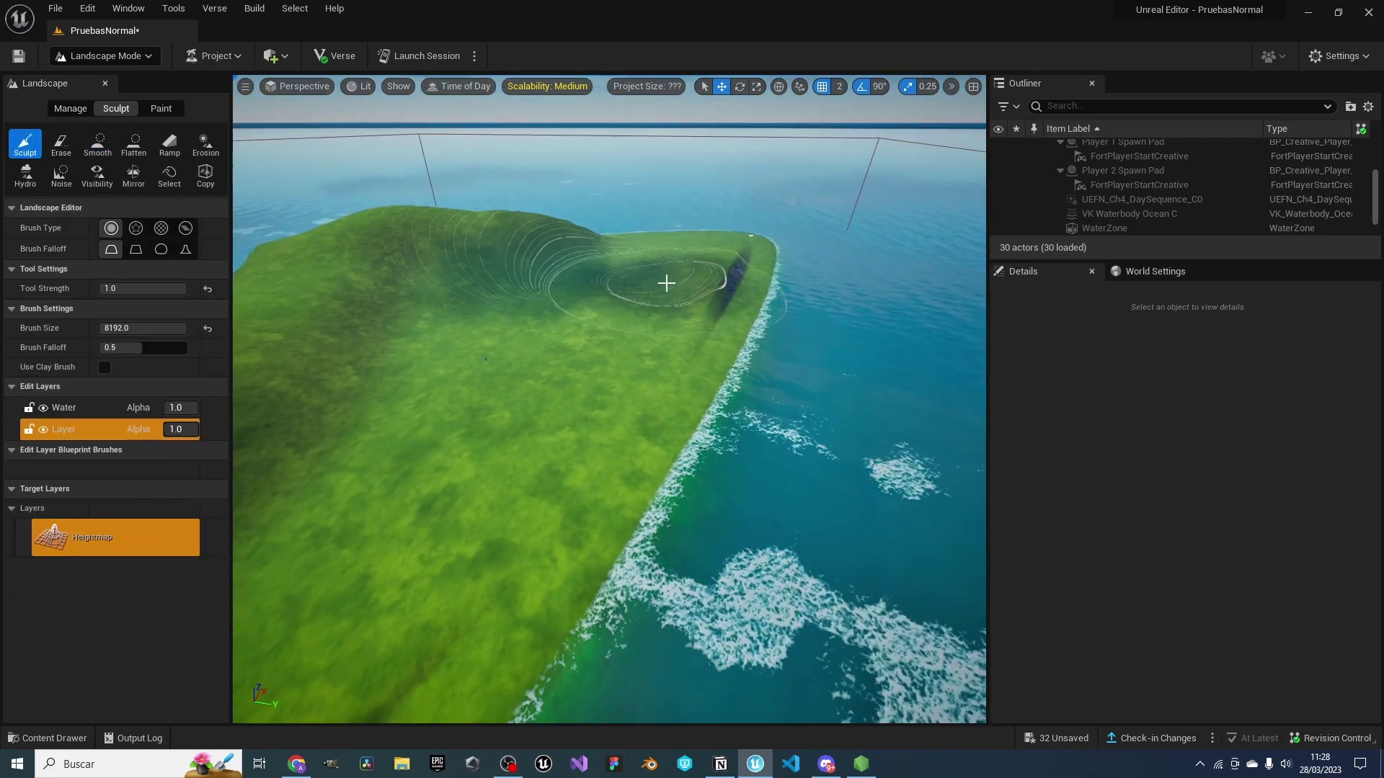
left_click_drag(665, 283, 559, 430)
right_click_drag(559, 429, 432, 303)
key("ctrl+z")
left_click(98, 144)
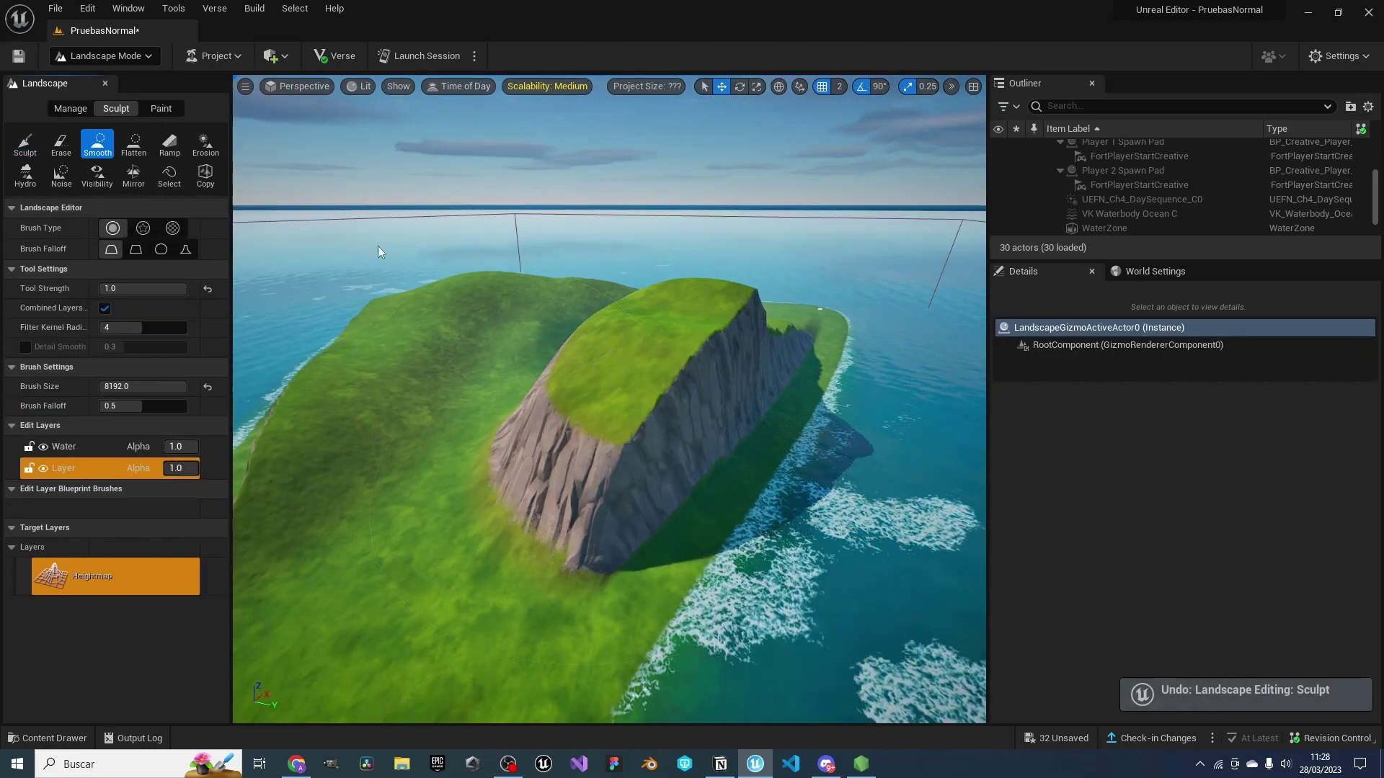
left_click_drag(711, 309, 680, 339)
left_click(60, 144)
right_click_drag(504, 302, 559, 294)
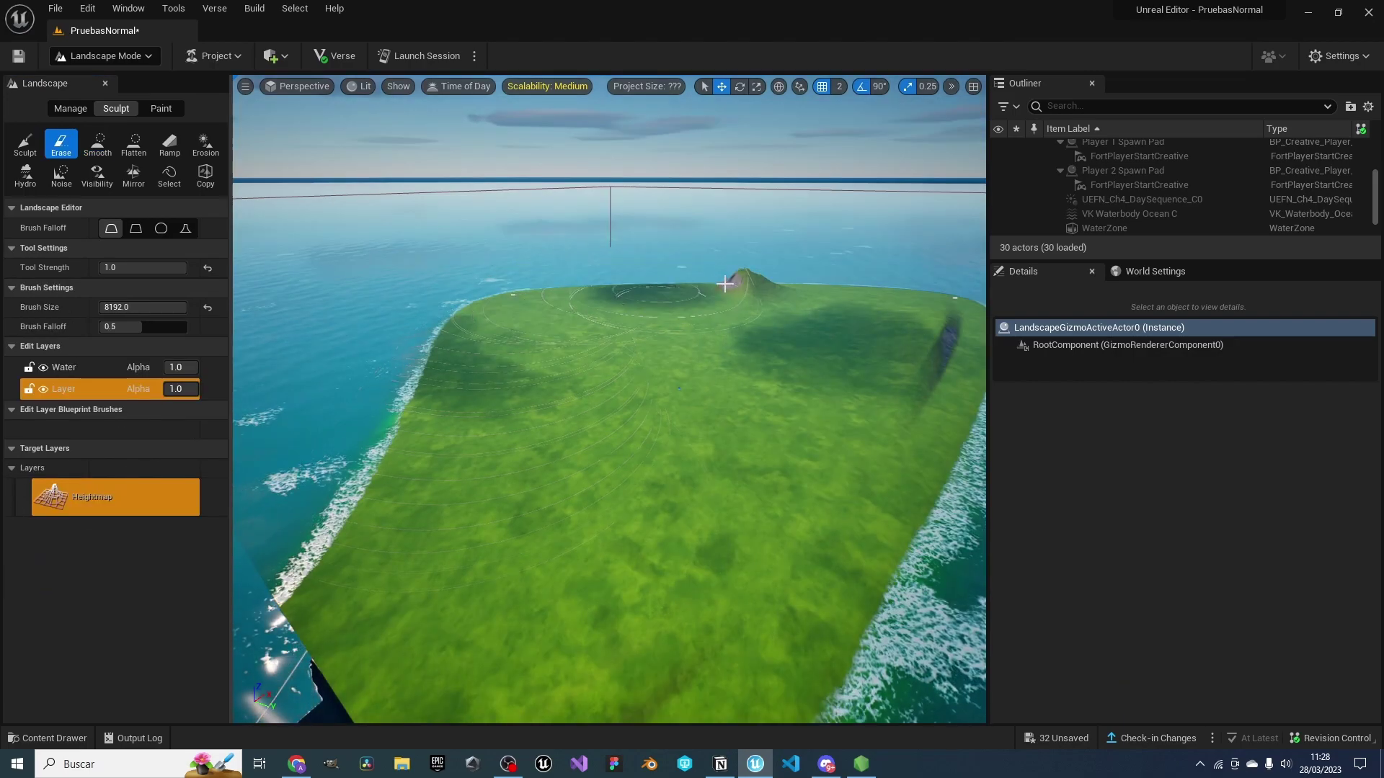
right_click_drag(657, 386, 822, 269)
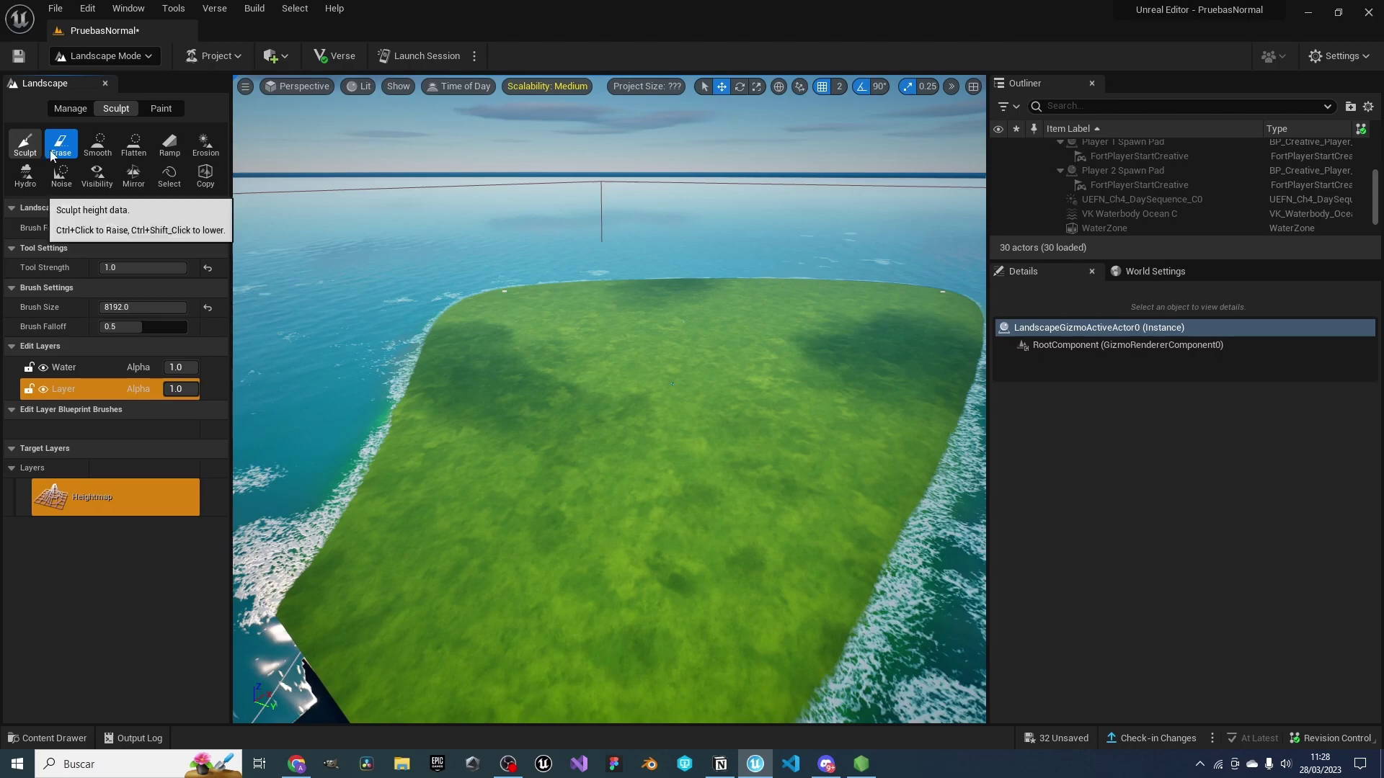
Raise a jagged mountain with Noise in the island centre, then smooth and flatten its top
left_click(25, 144)
left_click(61, 174)
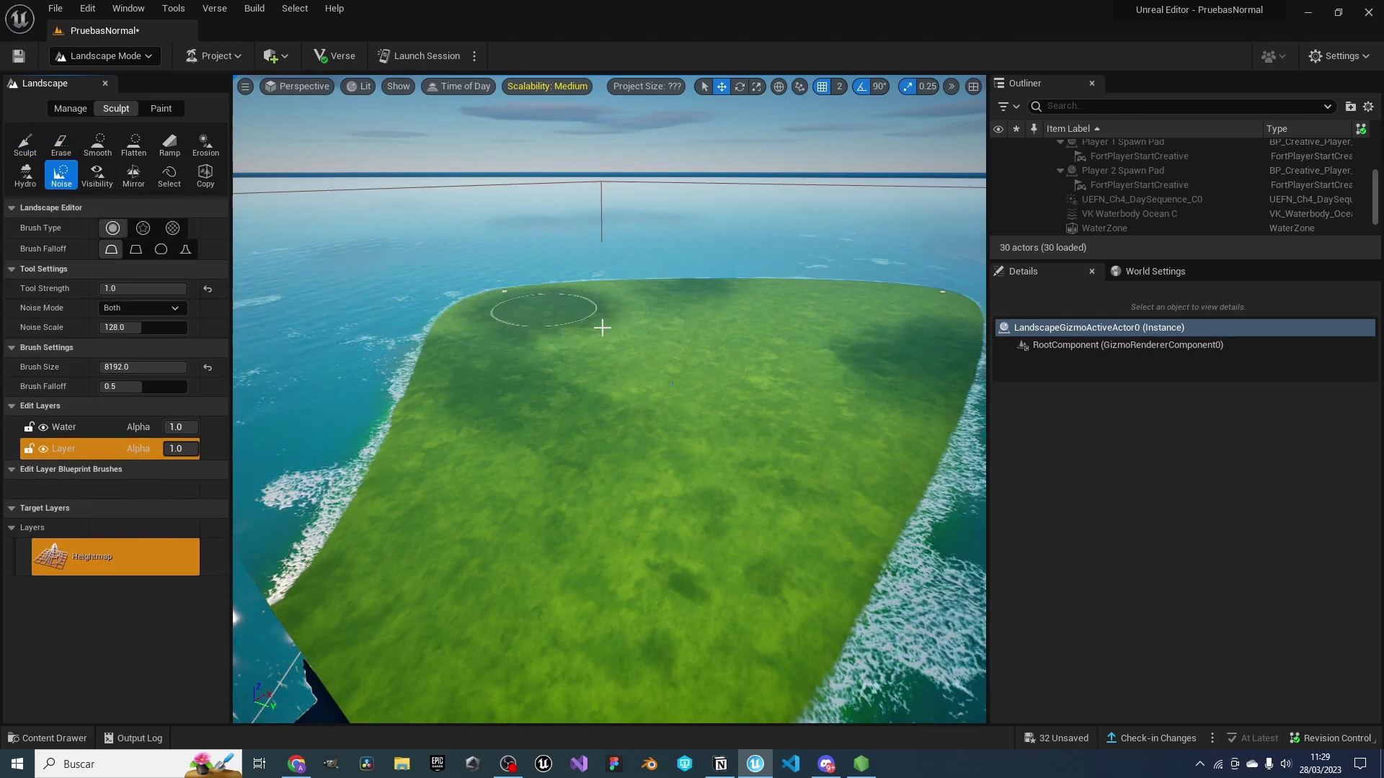
left_click_drag(659, 353, 572, 401)
right_click_drag(572, 402, 571, 303)
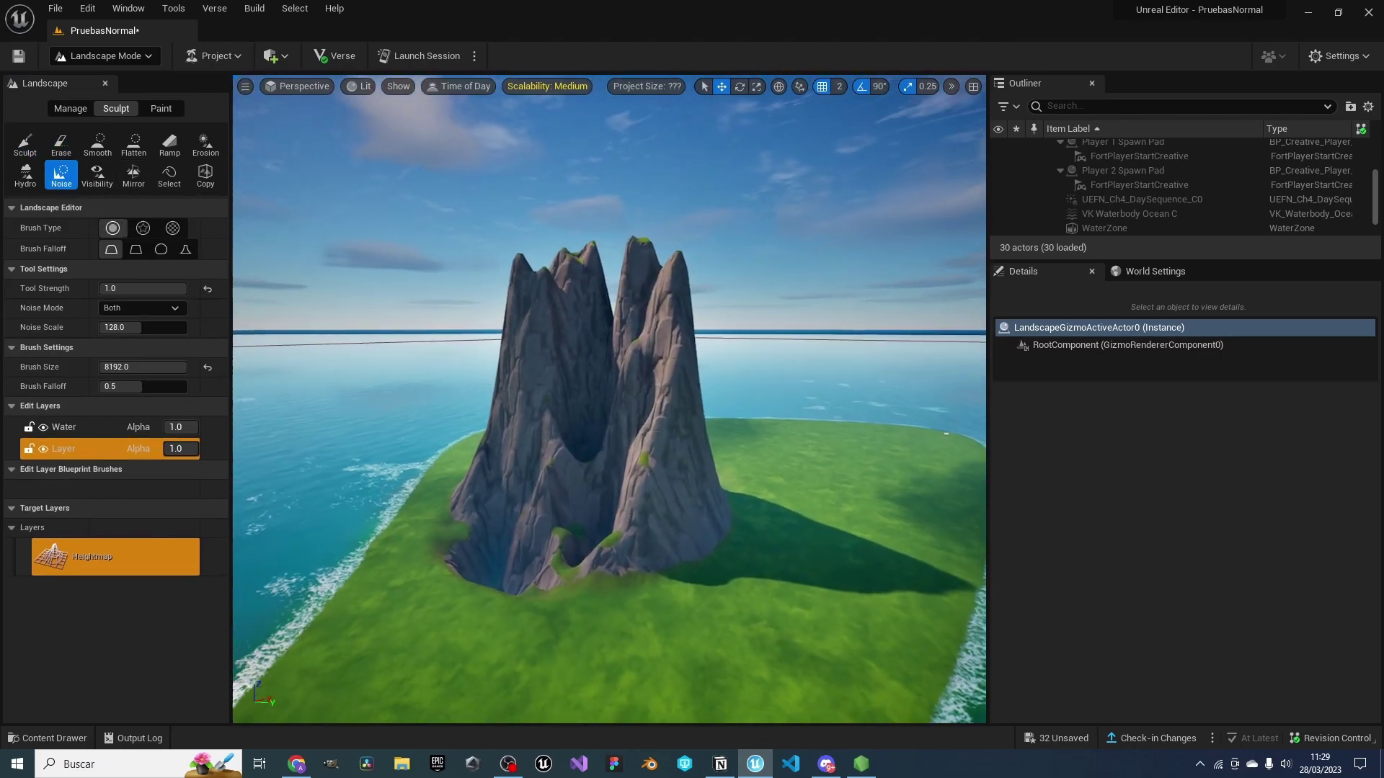
left_click(97, 144)
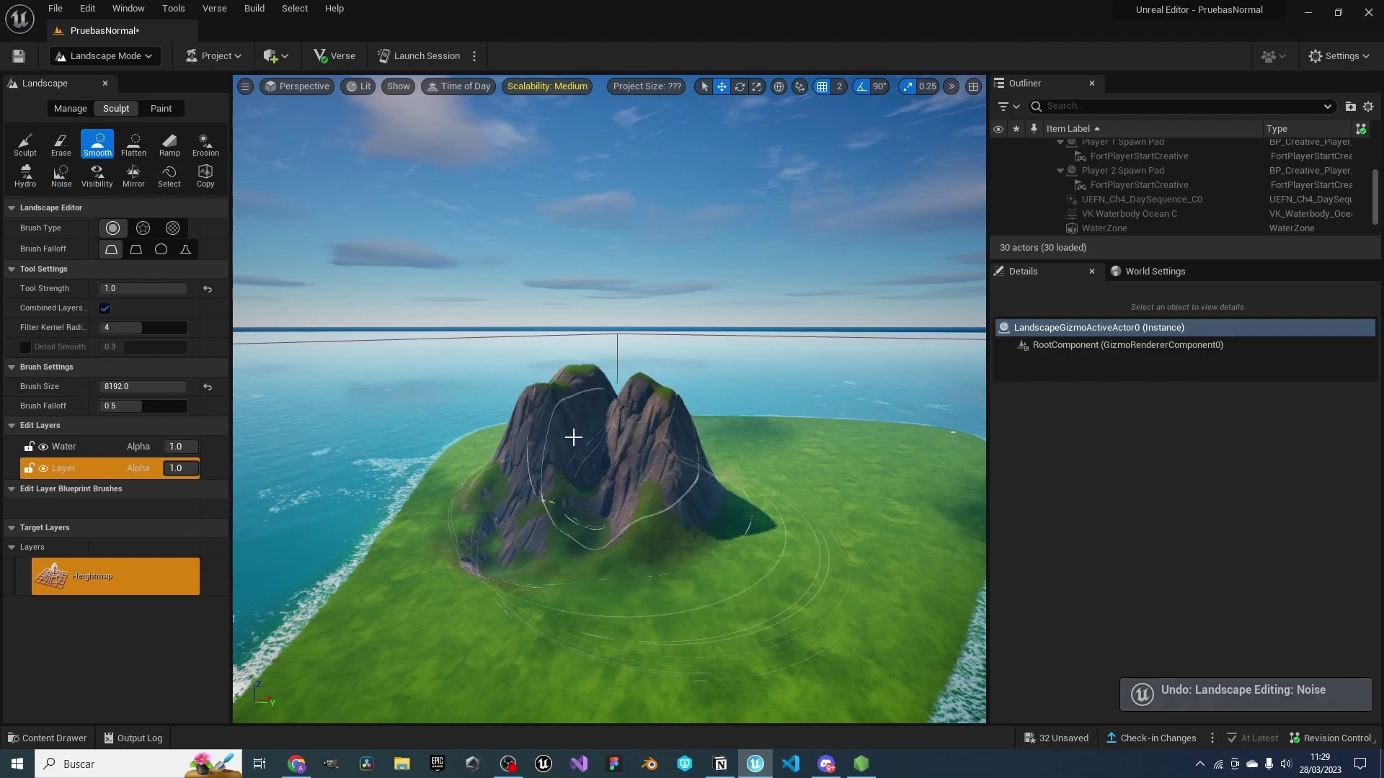
right_click_drag(580, 440, 535, 535)
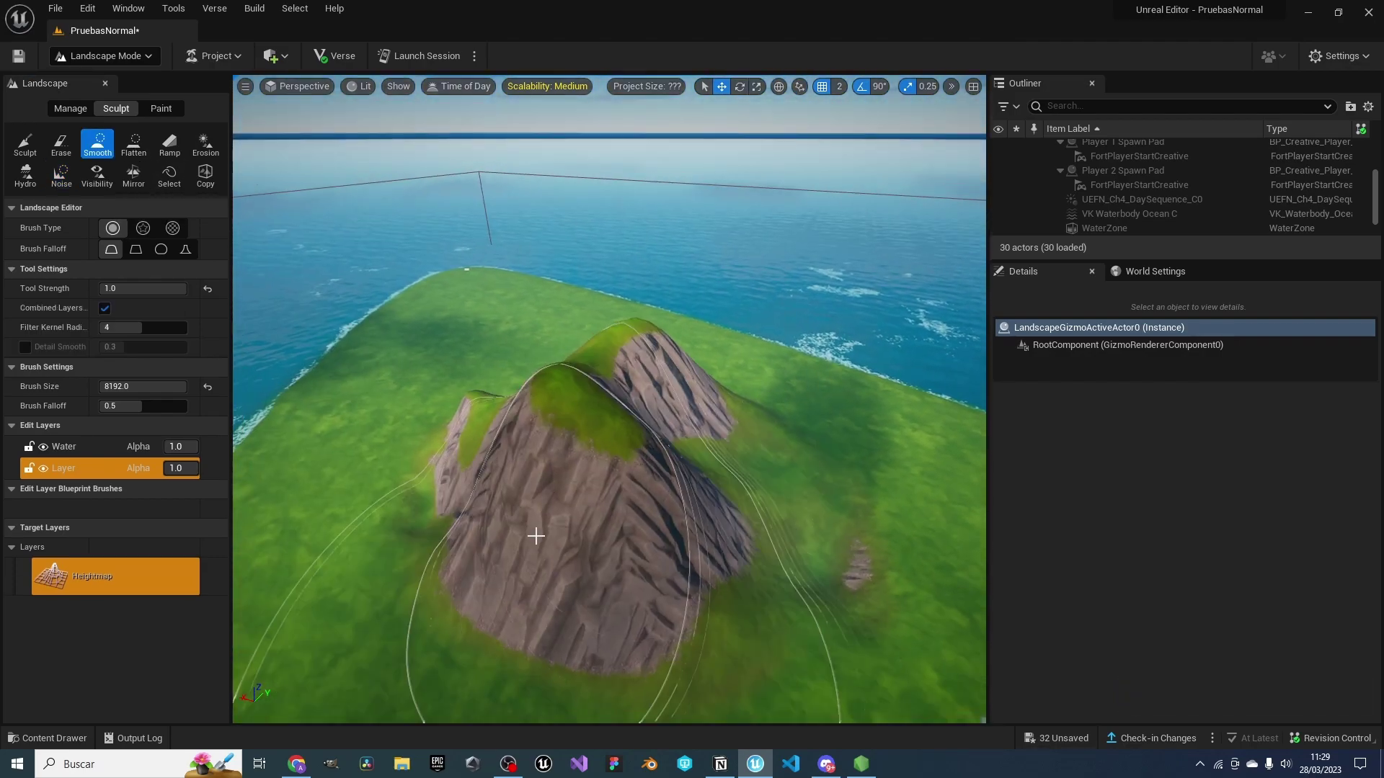
left_click(140, 142)
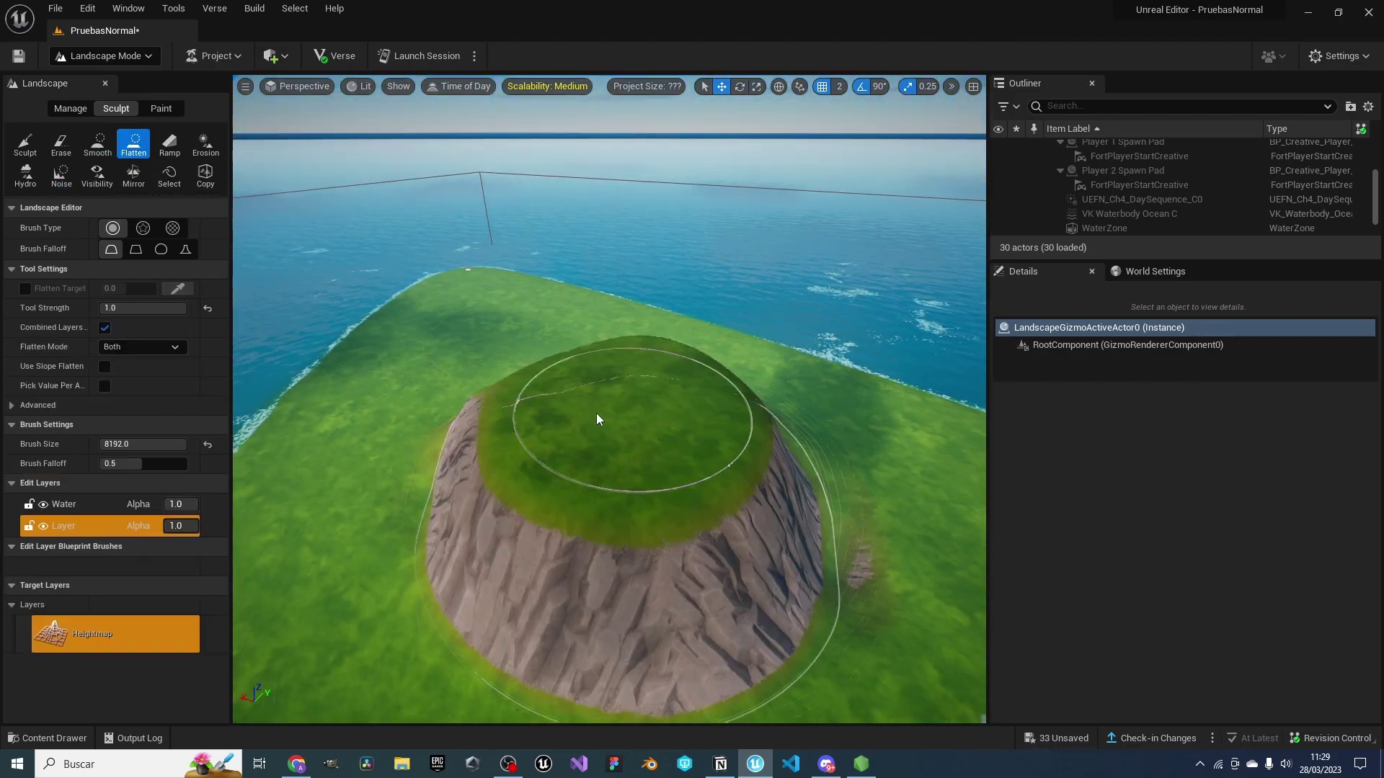
mouse_move(597, 418)
right_mouse_down()
mouse_move(547, 462)
mouse_move(548, 245)
right_mouse_up()
Paint a sand strip along the island's shoreline, undoing one stray brown patch
left_click(161, 109)
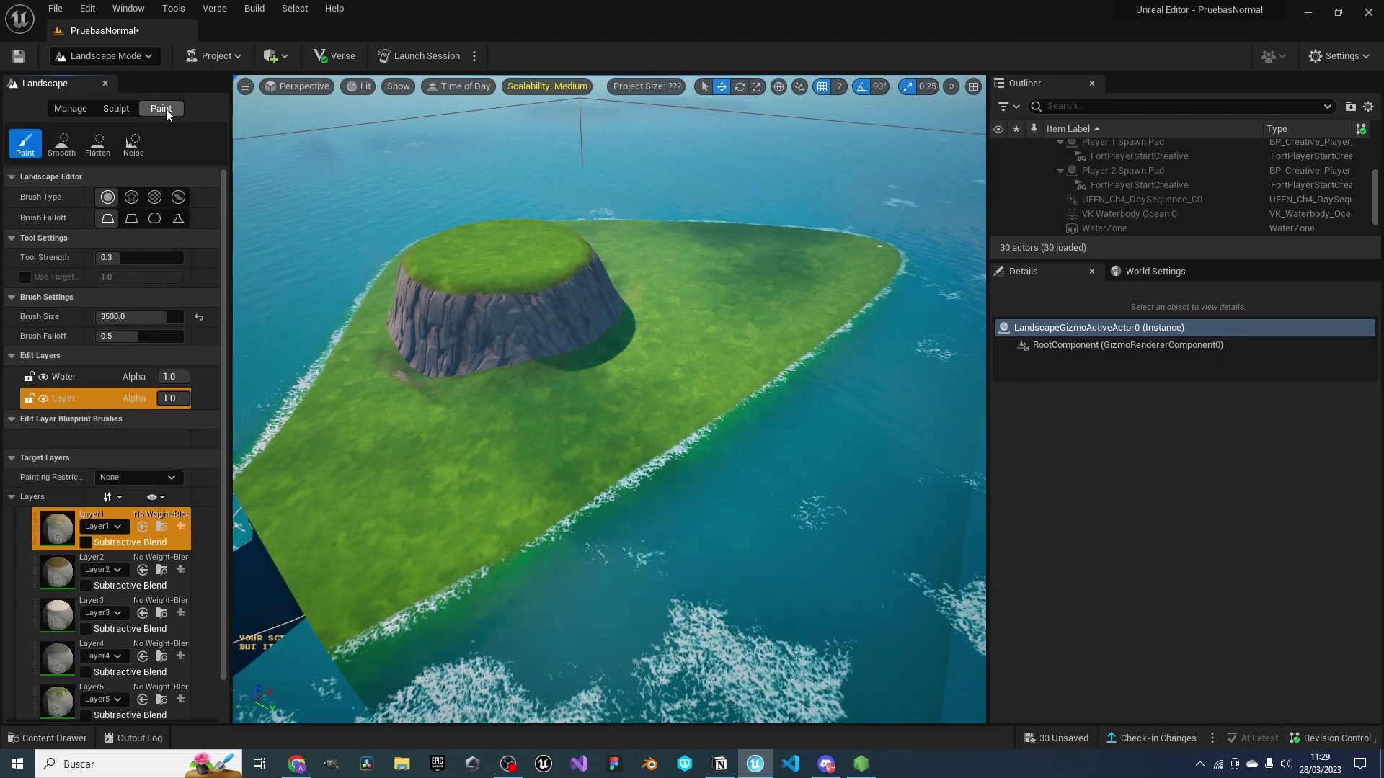
right_click_drag(513, 510, 677, 432)
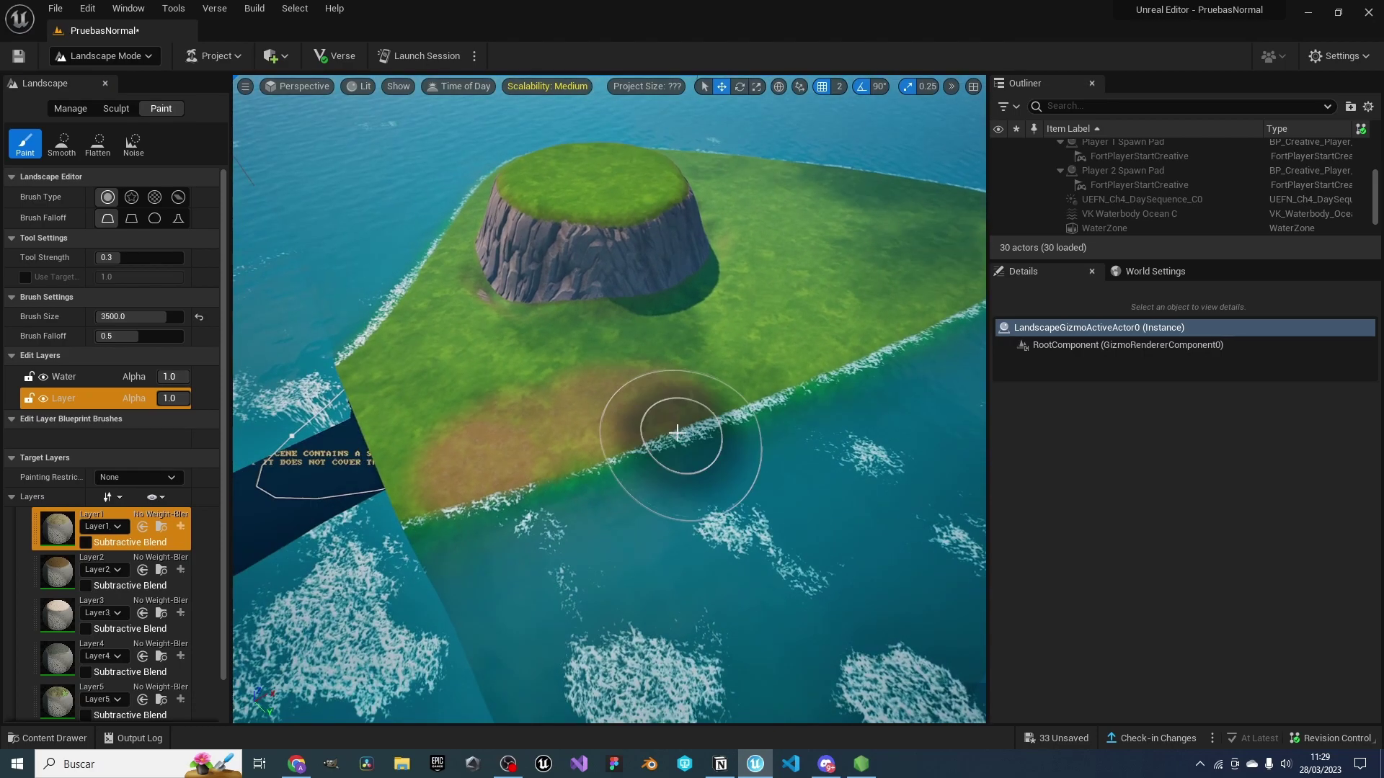
key("ctrl+z")
scroll(129, 591, "down", 1)
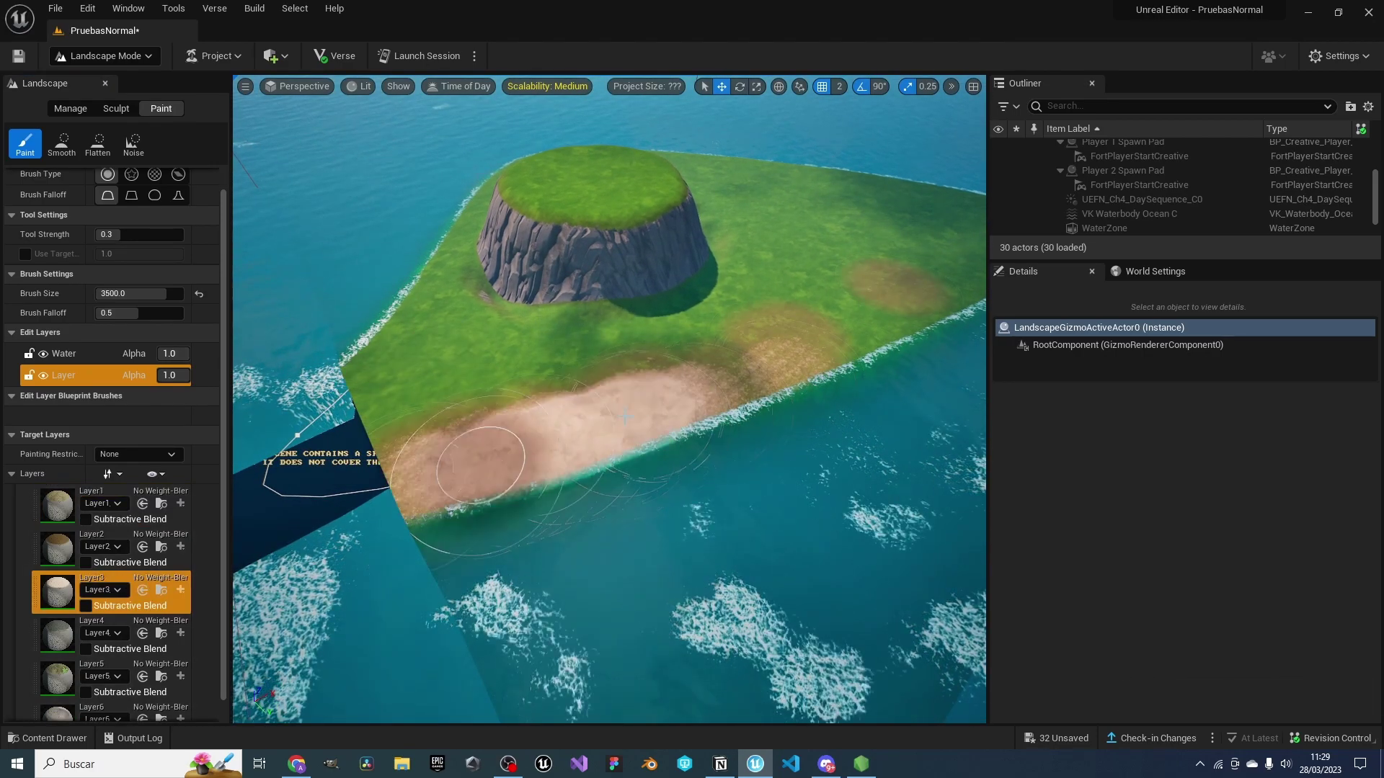
right_click_drag(706, 386, 640, 467)
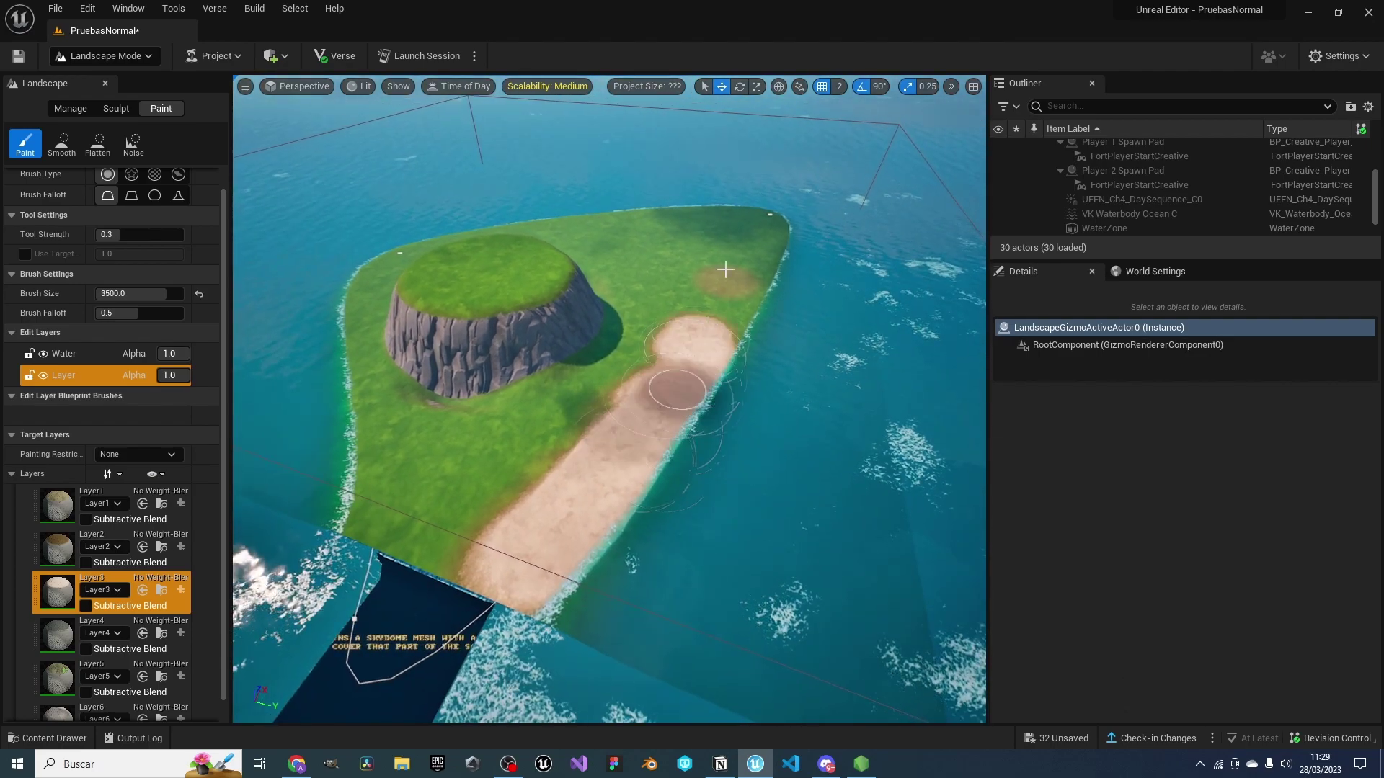
Switch to Layer6 for darker vegetated patches on the beach
right_click_drag(710, 358, 669, 390)
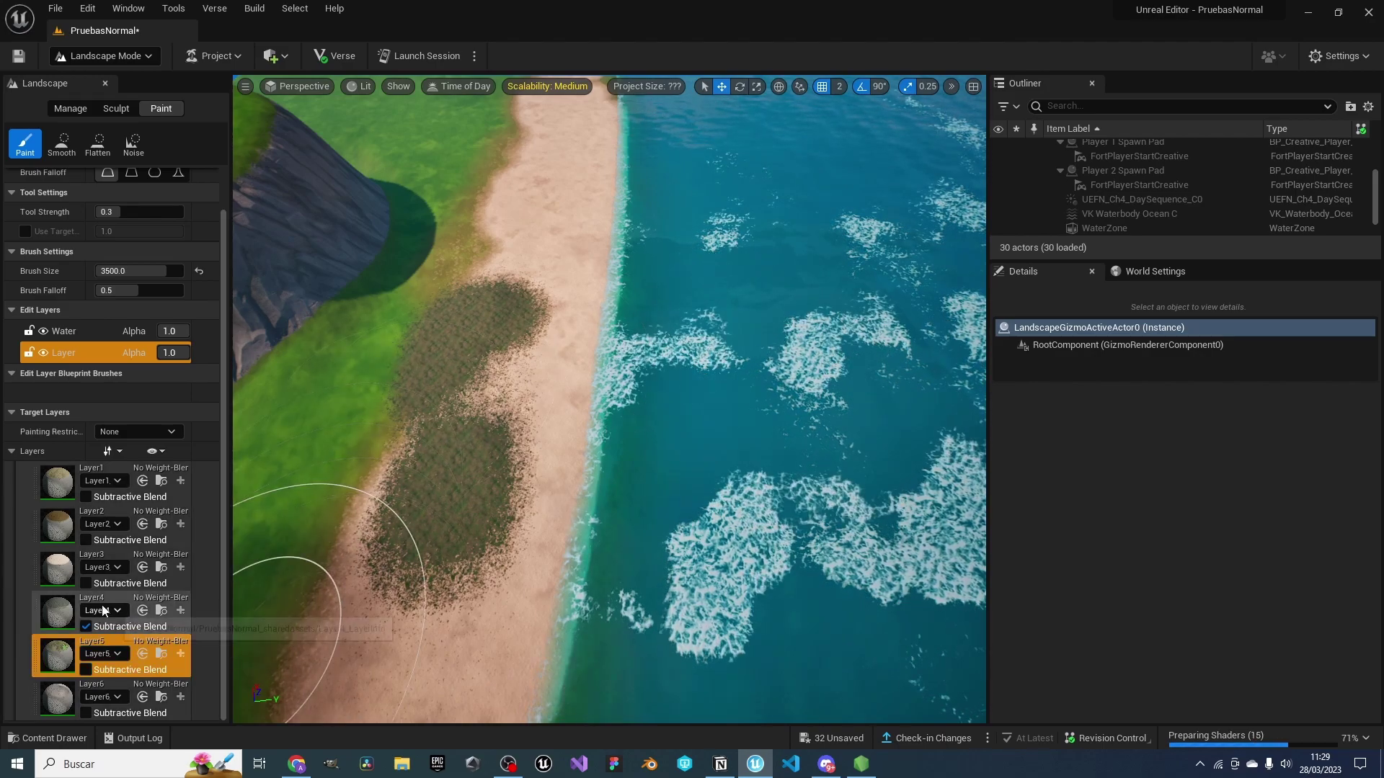
left_click(115, 690)
right_click_drag(510, 309, 519, 216)
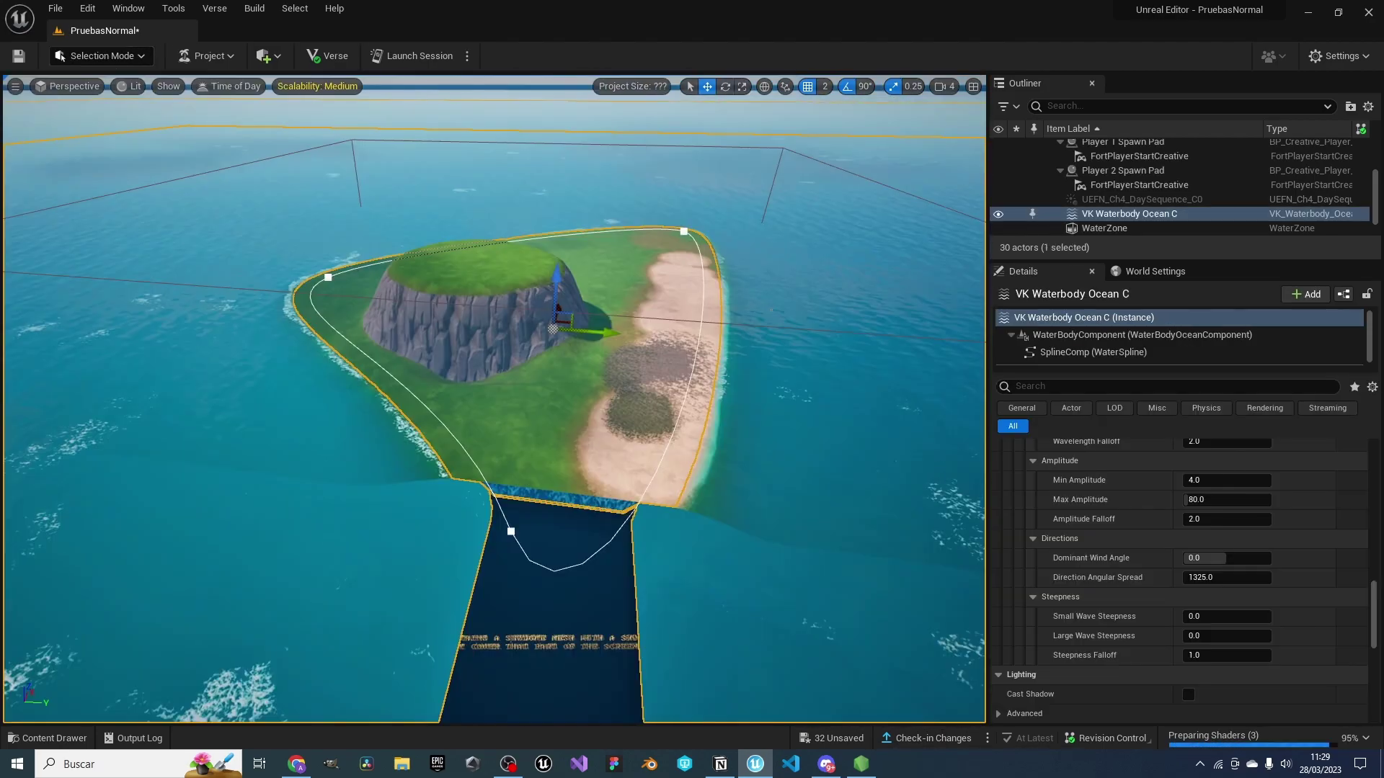
Find the ocean's Displacement settings in Details and uncheck Affects Landscape
scroll(1178, 508, "down", 5)
scroll(1229, 574, "up", 3)
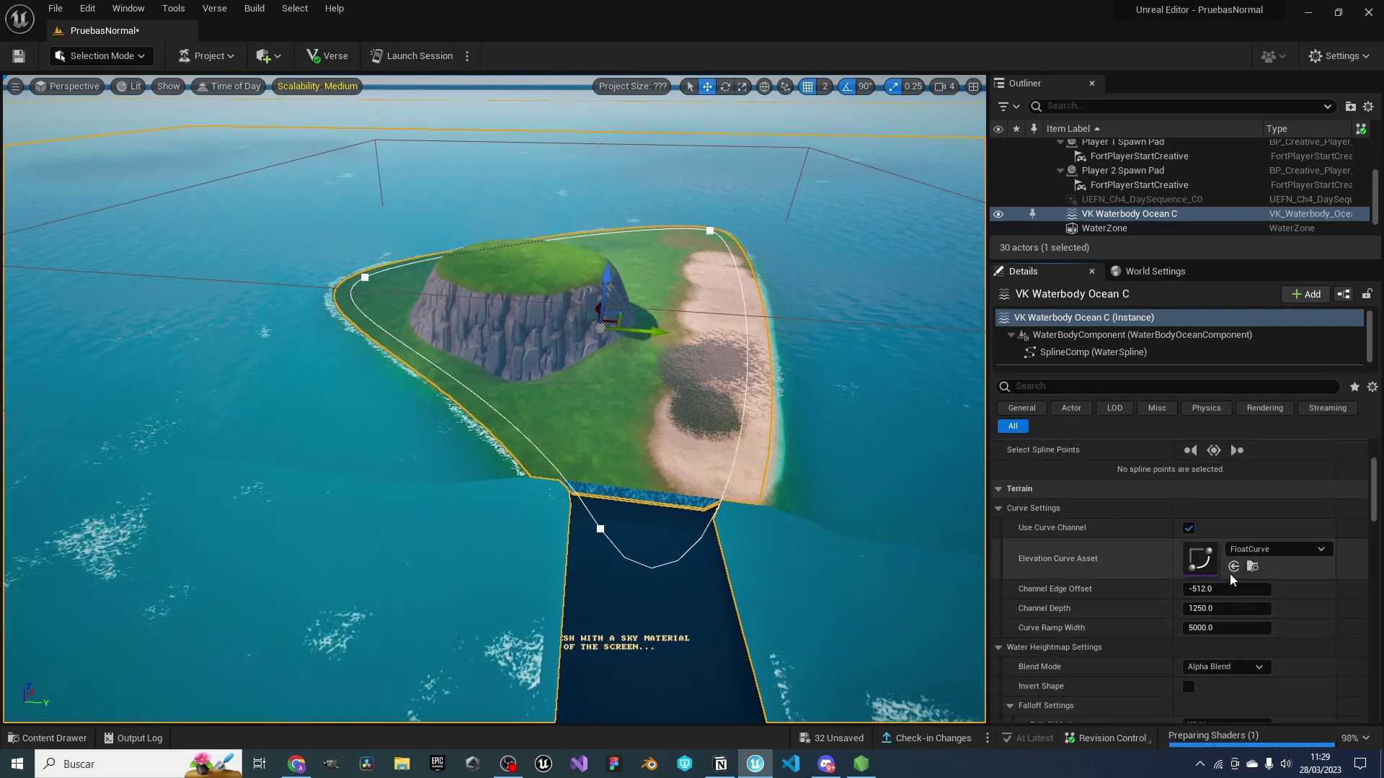
scroll(1238, 572, "up", 3)
scroll(1230, 577, "up", 3)
scroll(1231, 577, "up", 1)
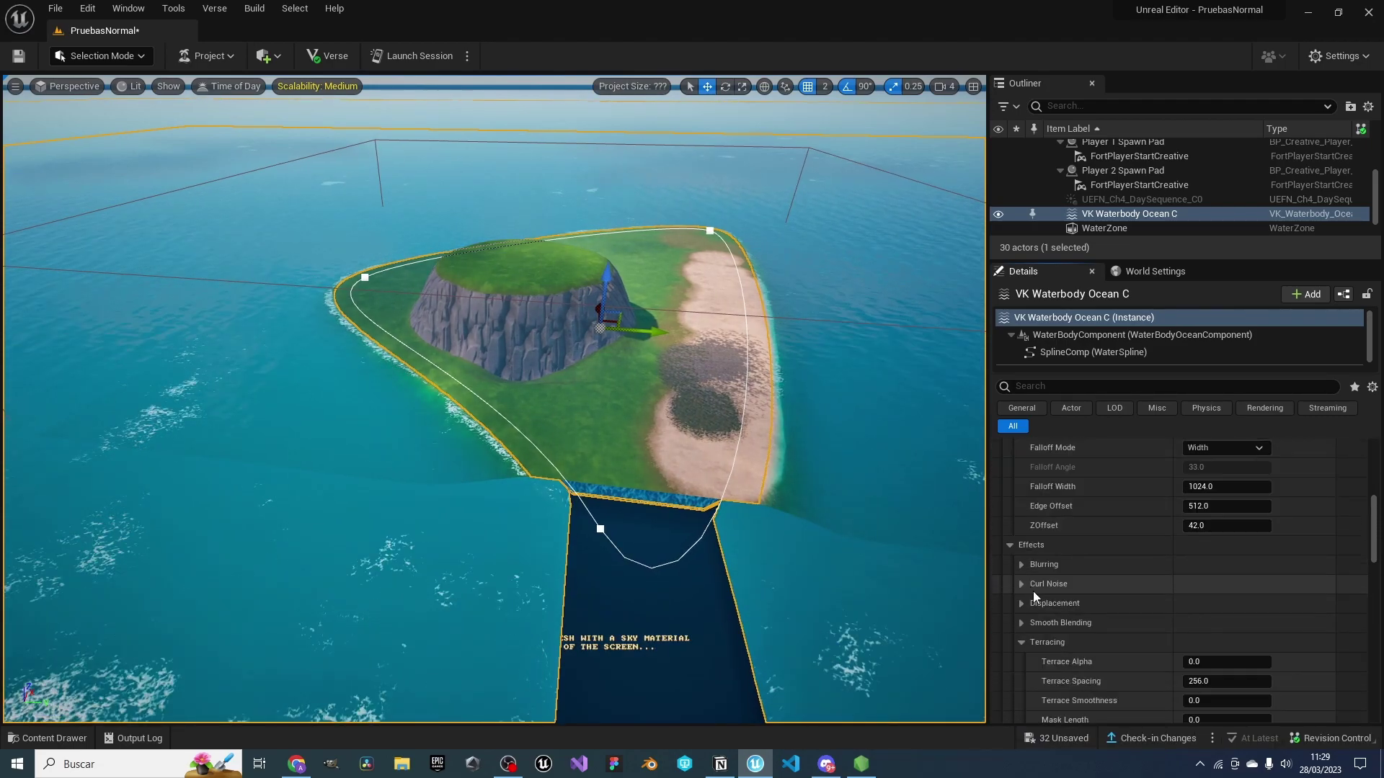
scroll(1035, 586, "down", 2)
scroll(1075, 629, "down", 1)
scroll(1064, 562, "up", 2)
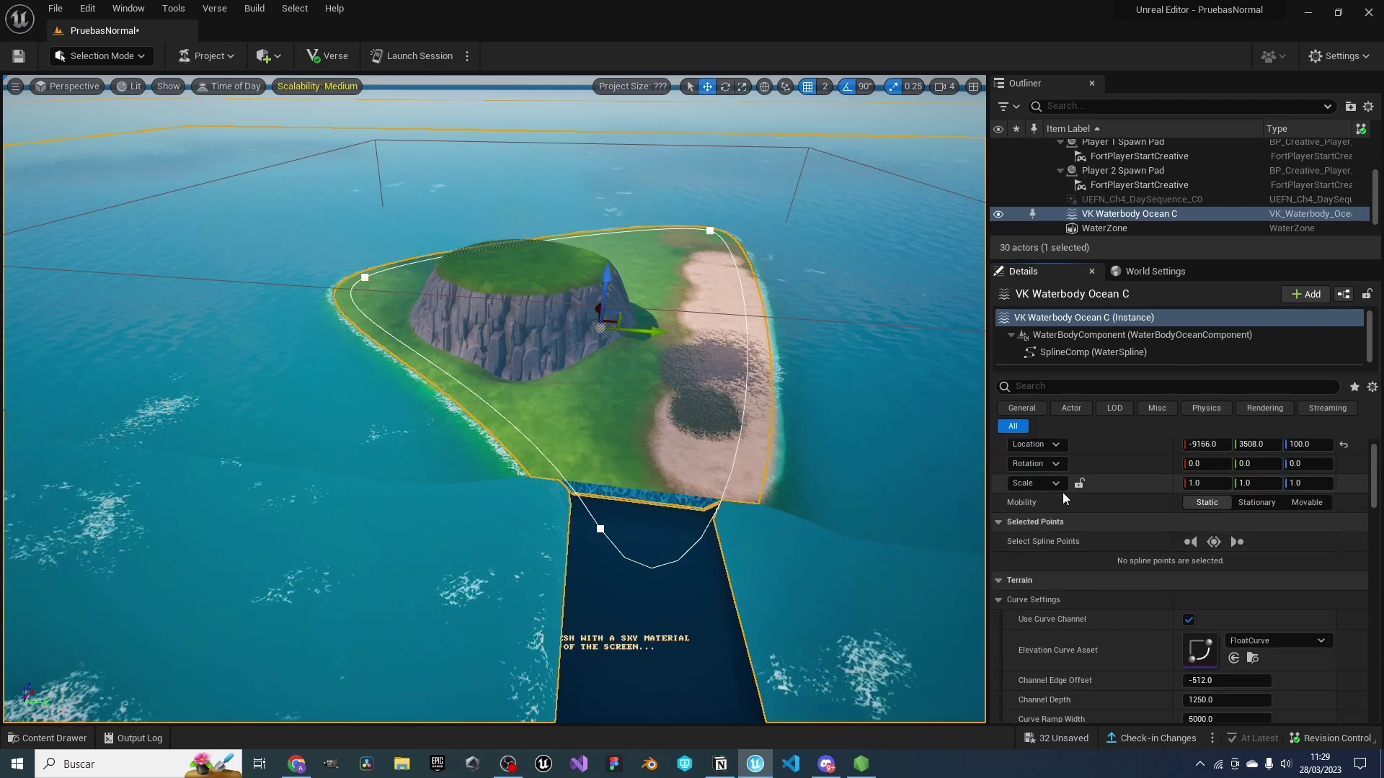
scroll(1062, 491, "up", 3)
scroll(1062, 492, "up", 2)
scroll(1062, 491, "down", 2)
scroll(1062, 491, "down", 2)
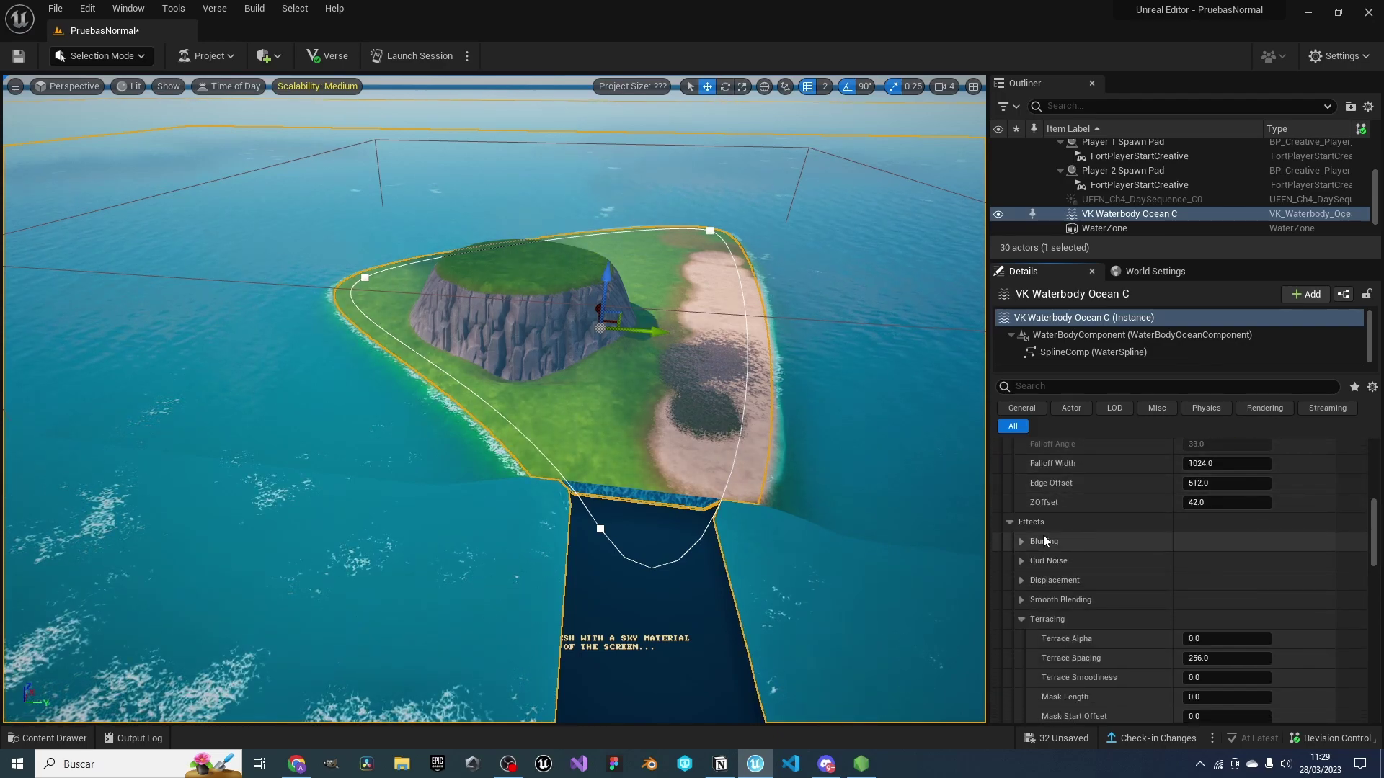
left_click(1018, 601)
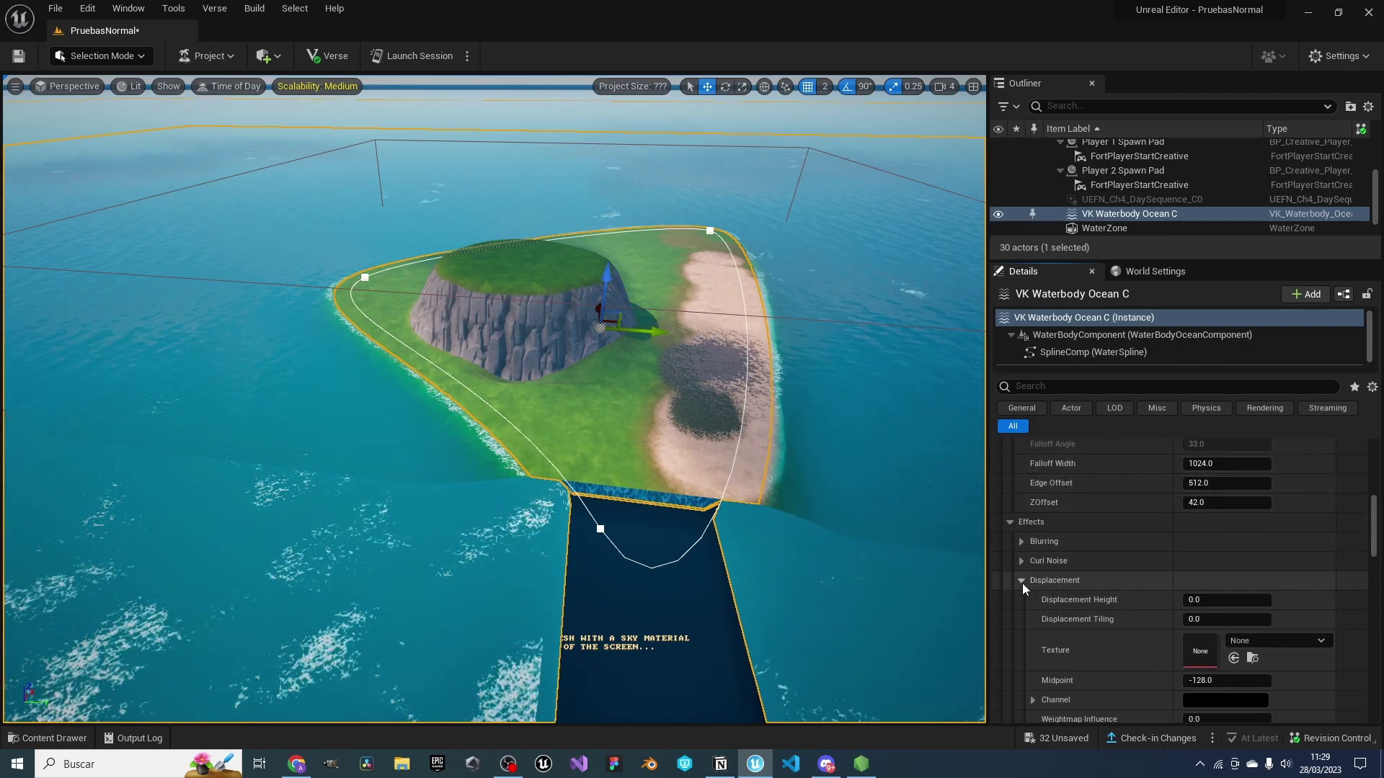
scroll(1022, 583, "down", 3)
left_click(1189, 598)
Compare the carved and uncarved terrain, leaving Affects Landscape unchecked
scroll(433, 393, "down", 4)
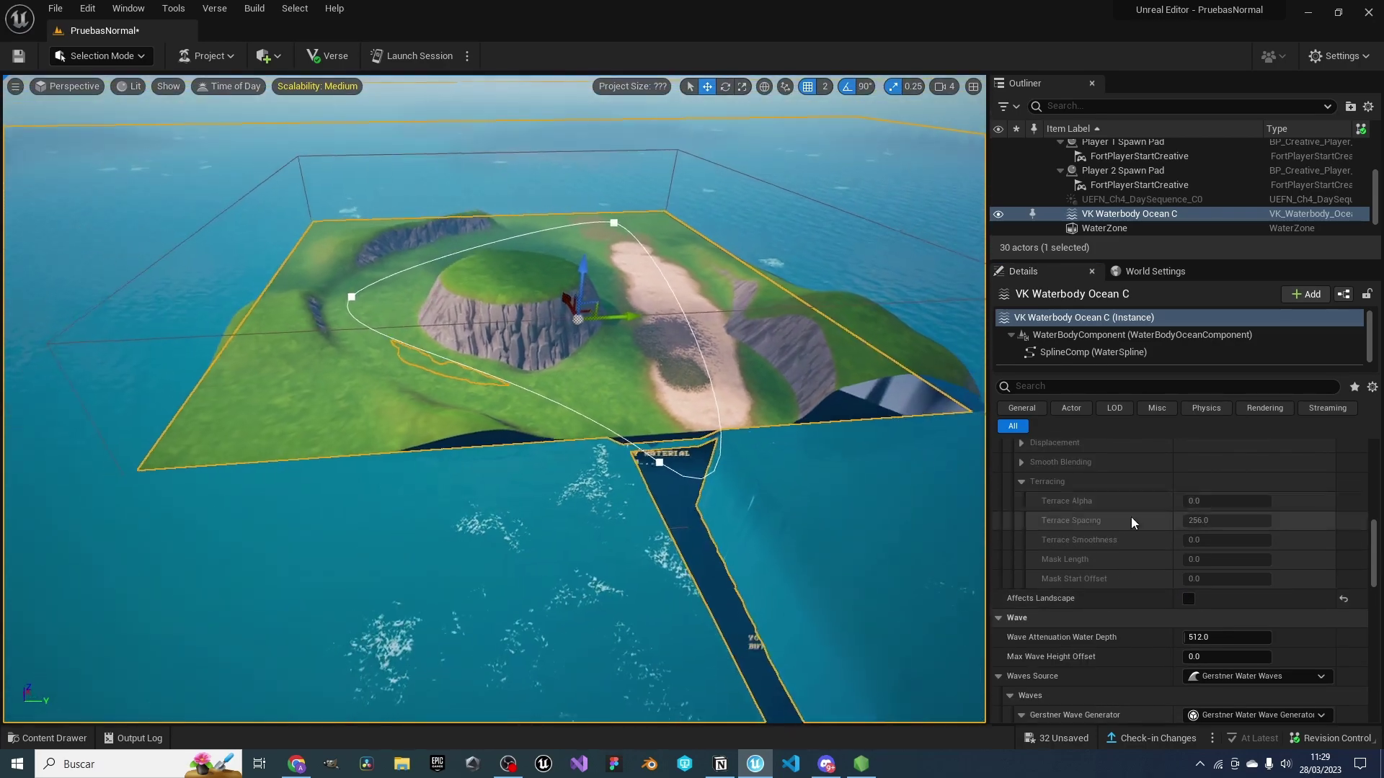
right_click_drag(505, 360, 432, 393)
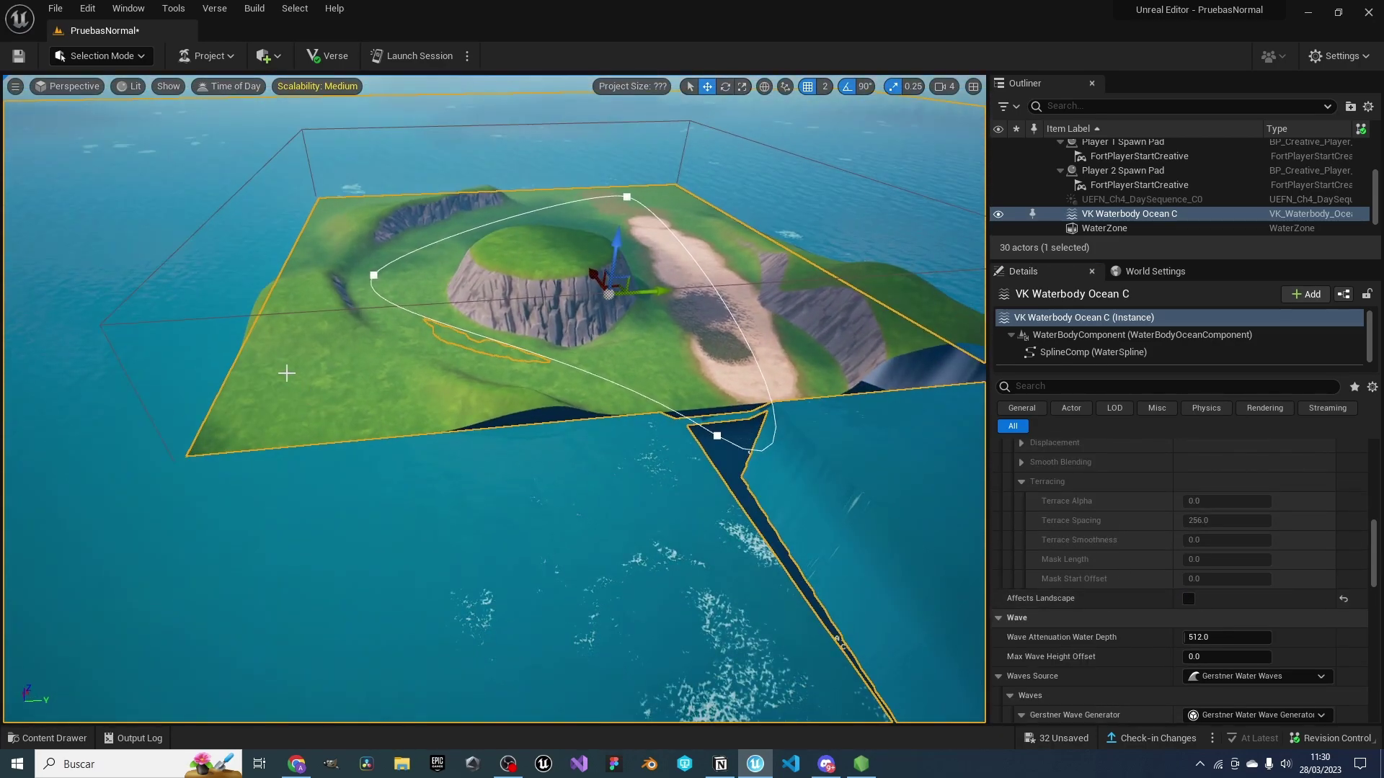
right_click_drag(678, 288, 678, 259)
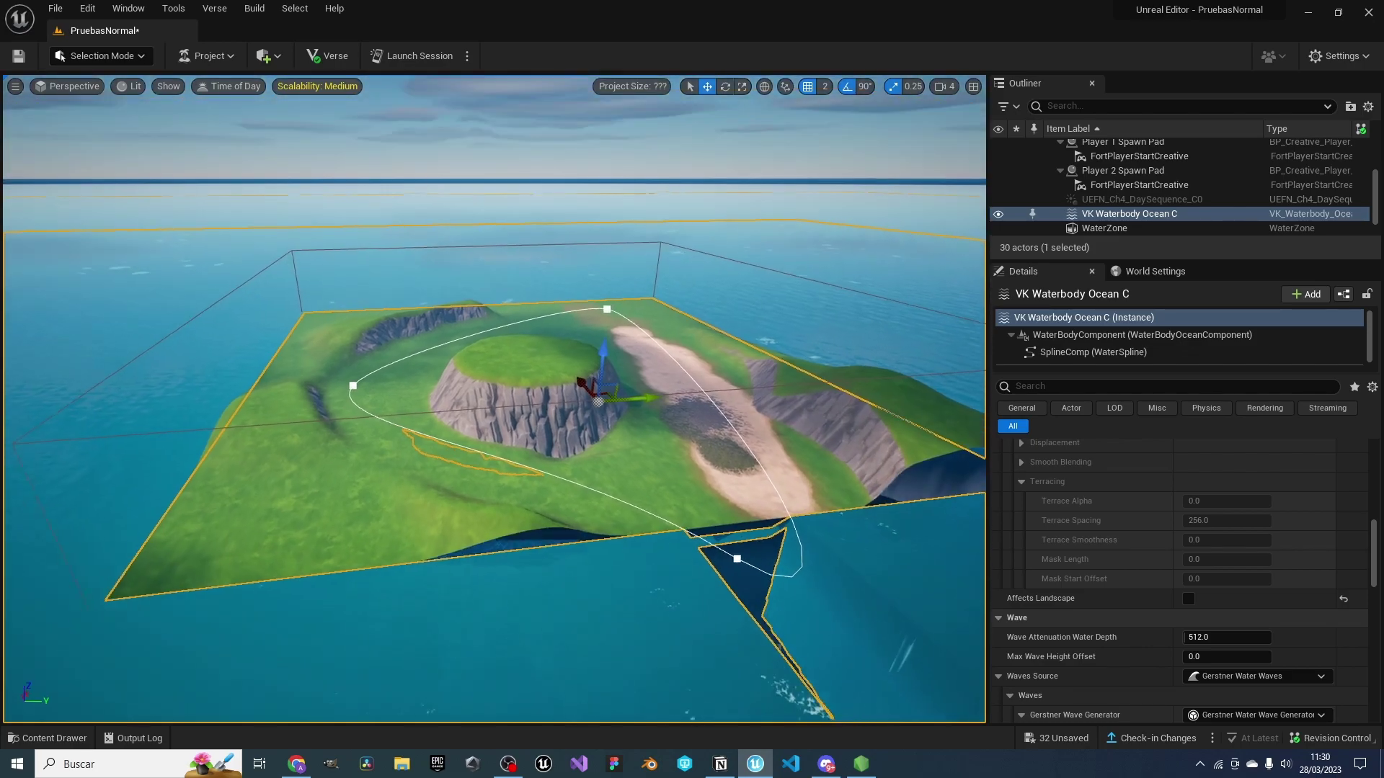
left_click(1188, 599)
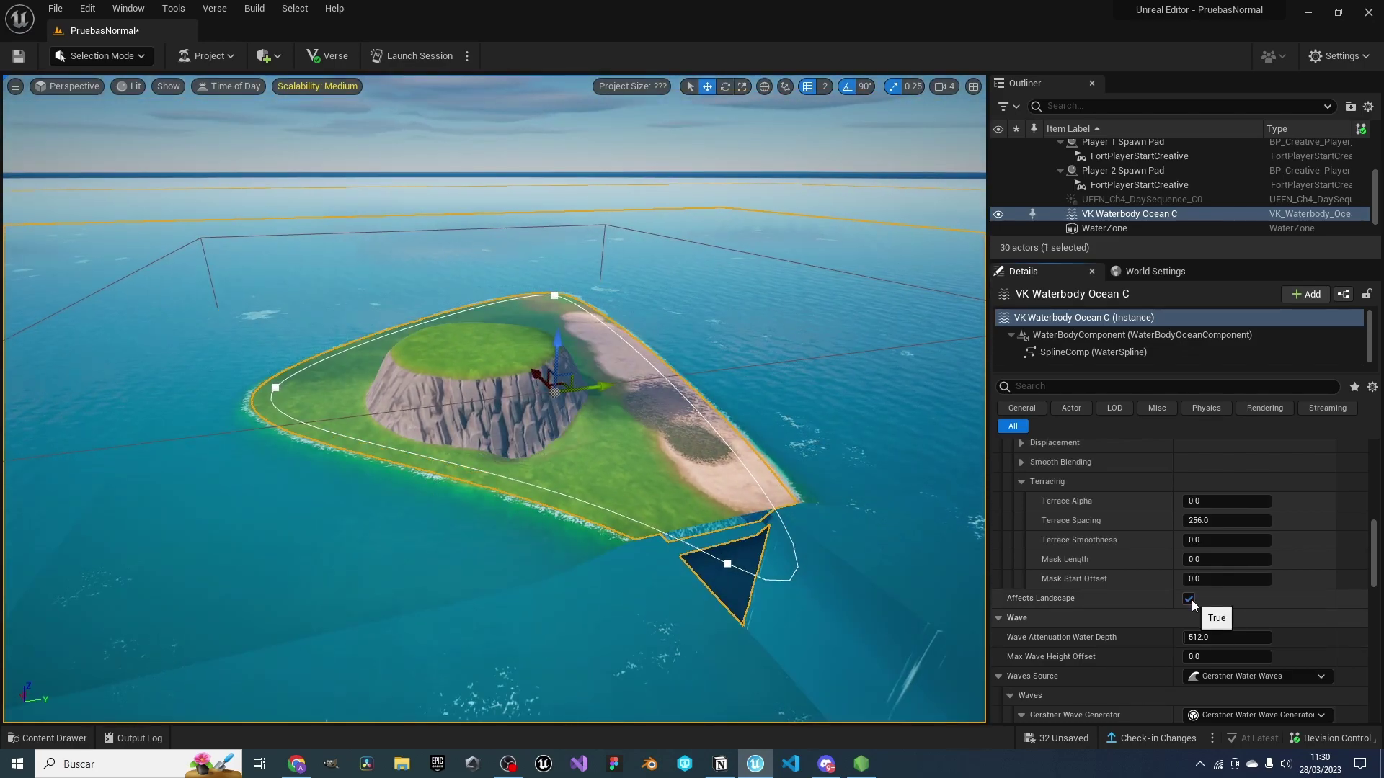
left_click(1188, 599)
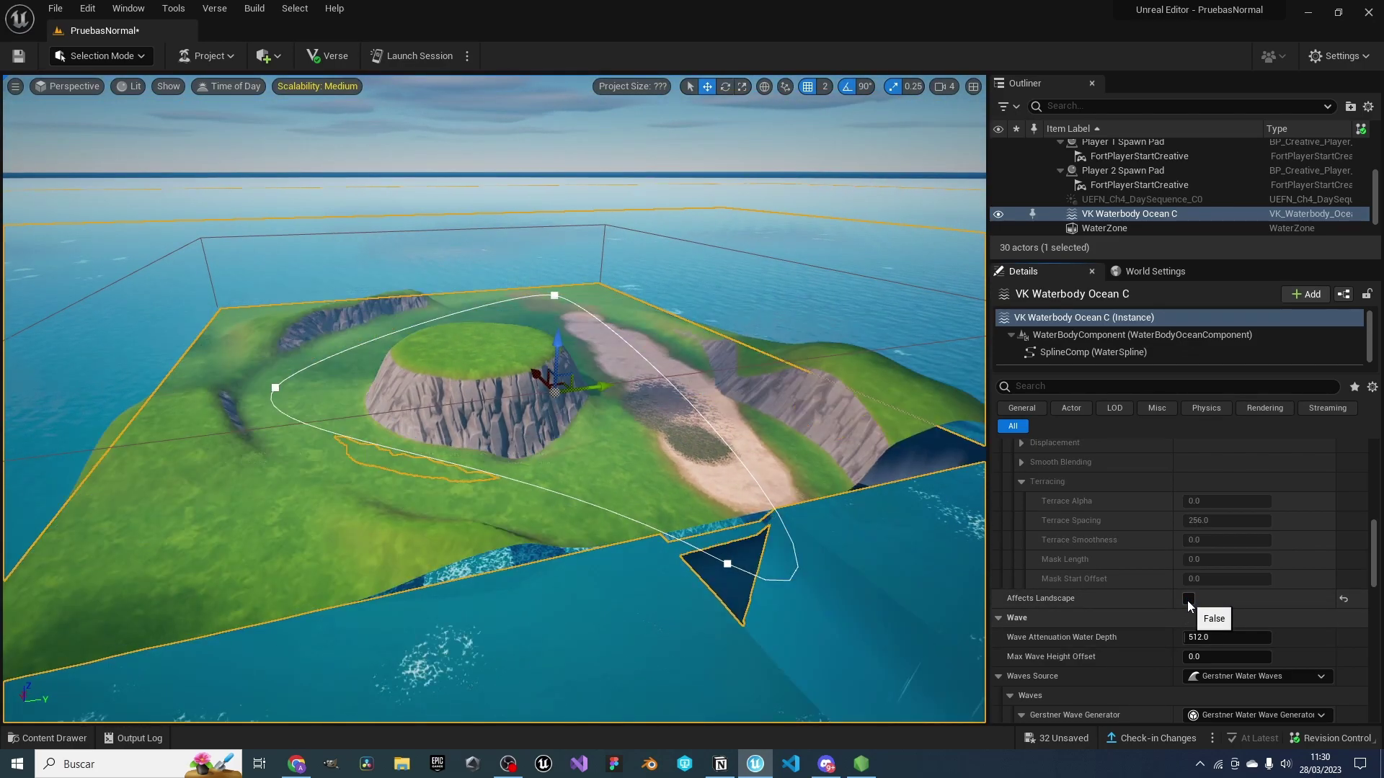
Set ocean Min Amplitude 1000 and Dominant Wind Angle -54.72, undoing the Max Amplitude change
scroll(1196, 562, "down", 5)
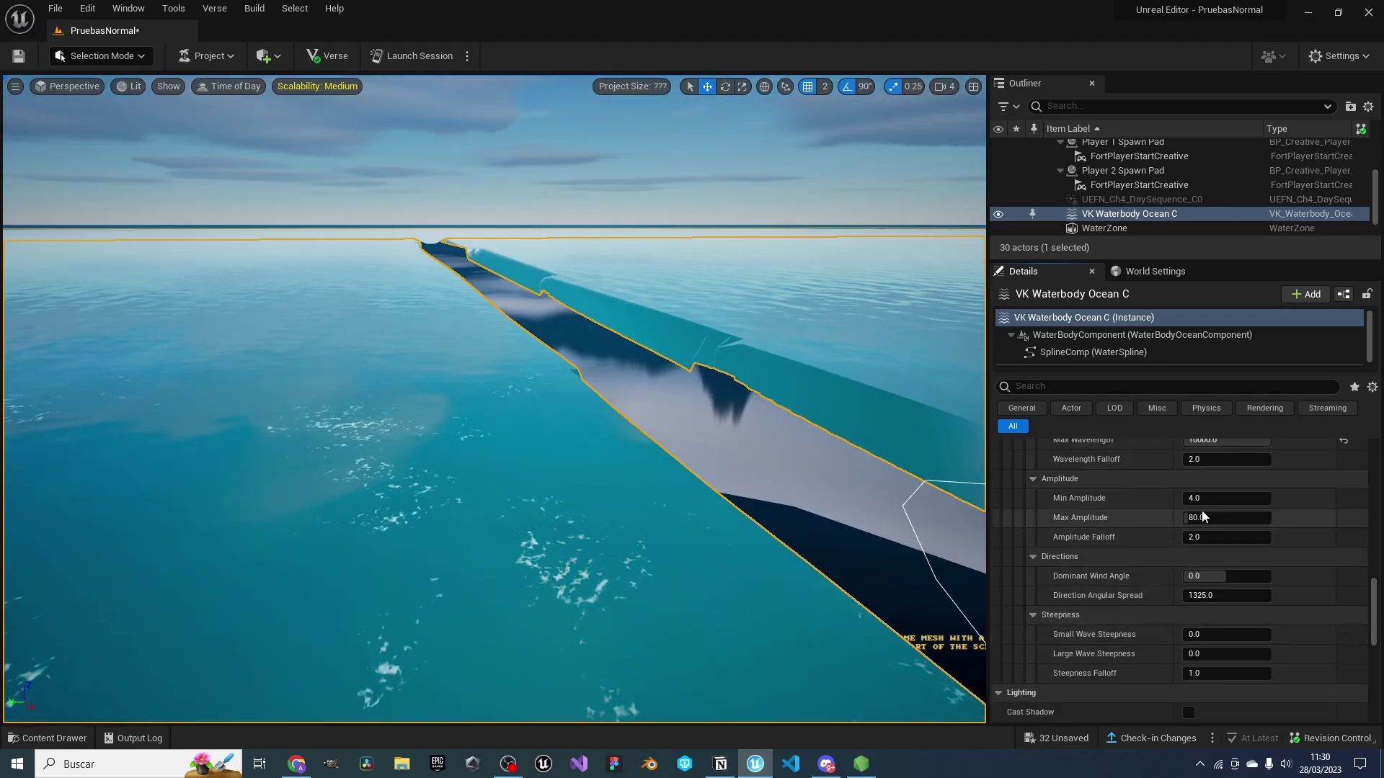
left_click_drag(1273, 496, 1340, 497)
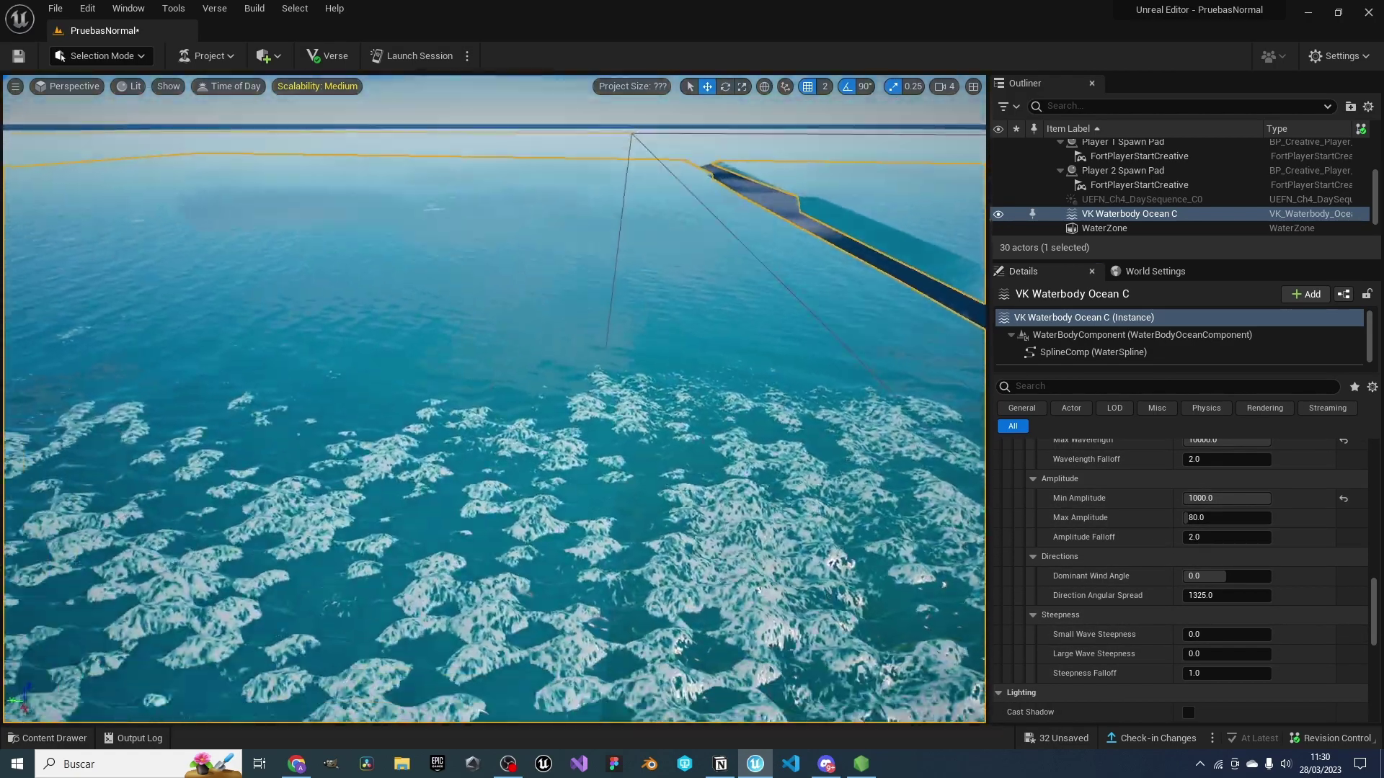
left_click_drag(1190, 517, 1217, 518)
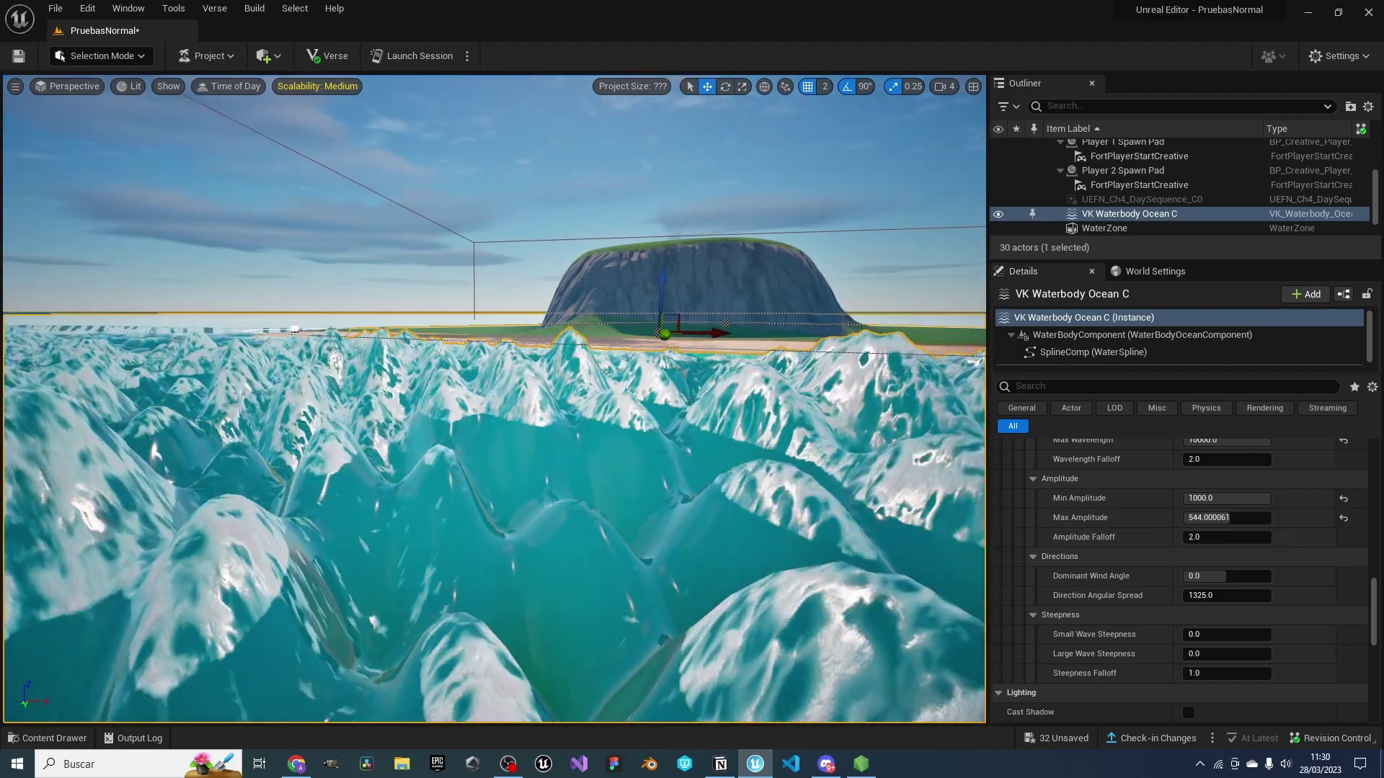
left_click_drag(1225, 576, 1196, 575)
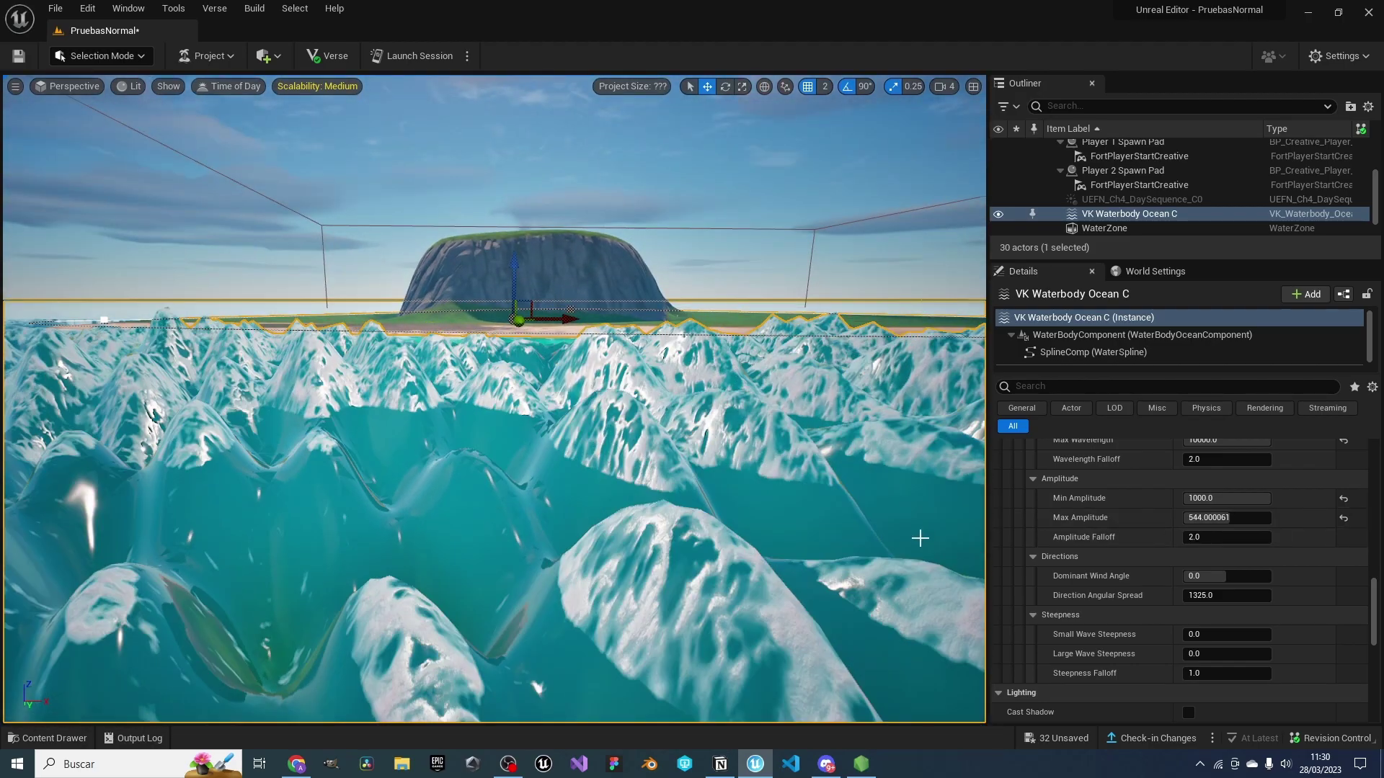
right_click_drag(744, 488, 843, 490)
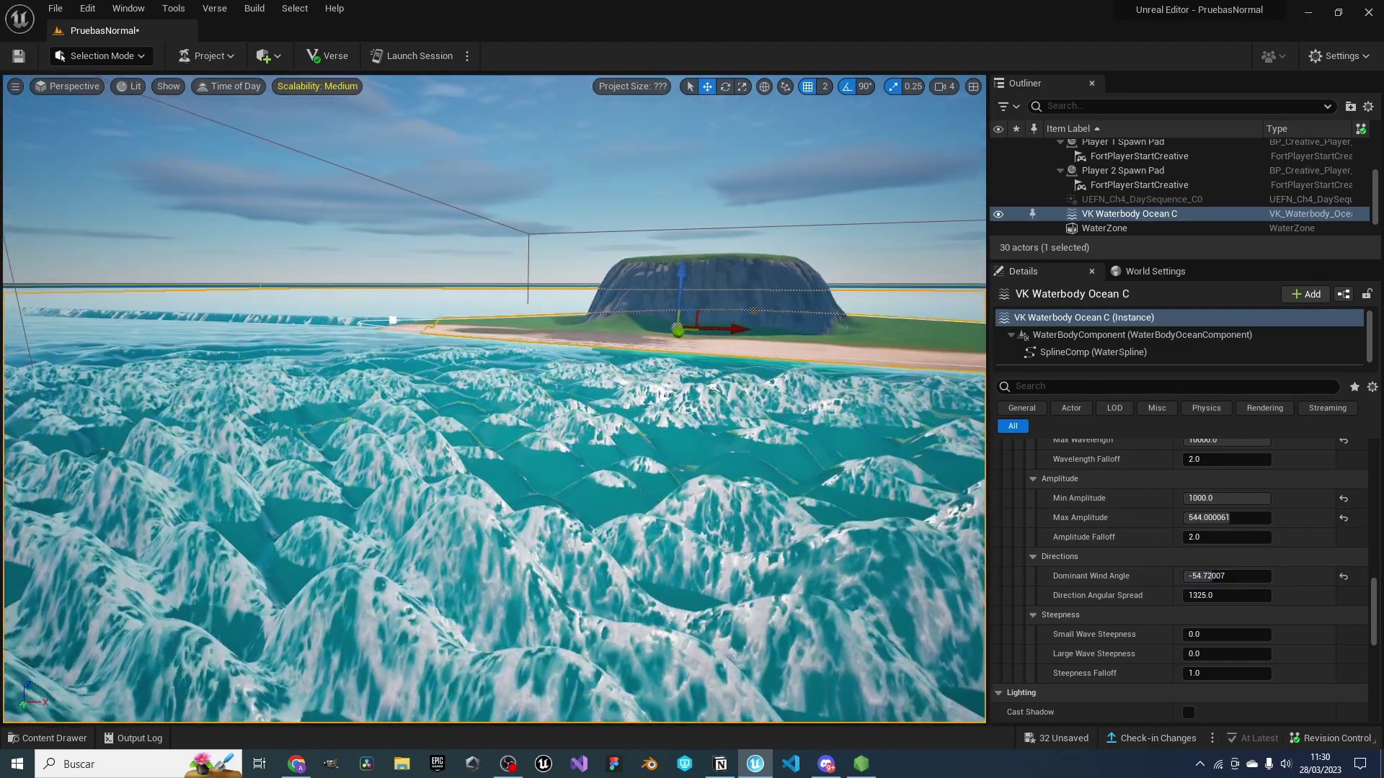
scroll(1225, 569, "up", 2)
key("ctrl+z")
key("ctrl+z")
Fly across the huge waves to an overview of the island
left_click_drag(1212, 575, 1218, 575)
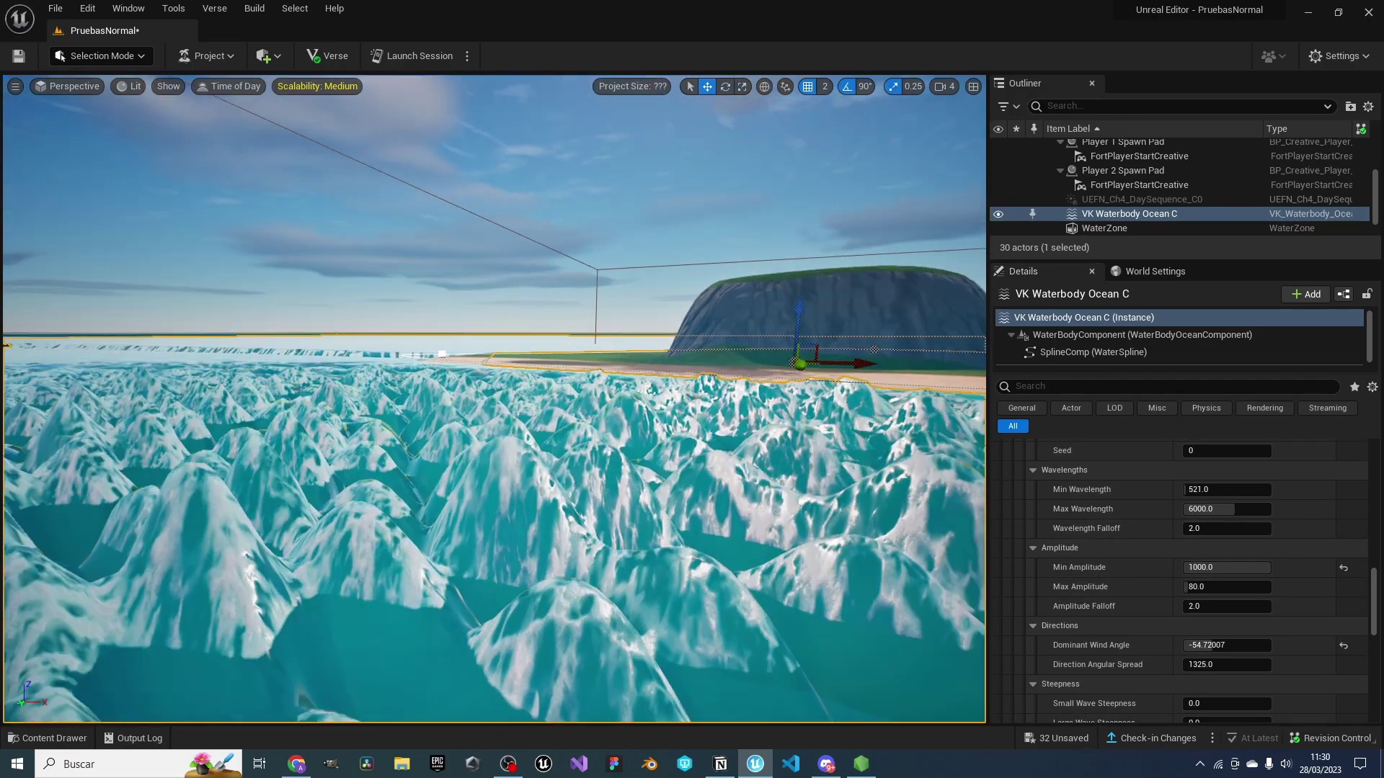
right_click_drag(504, 433, 591, 404)
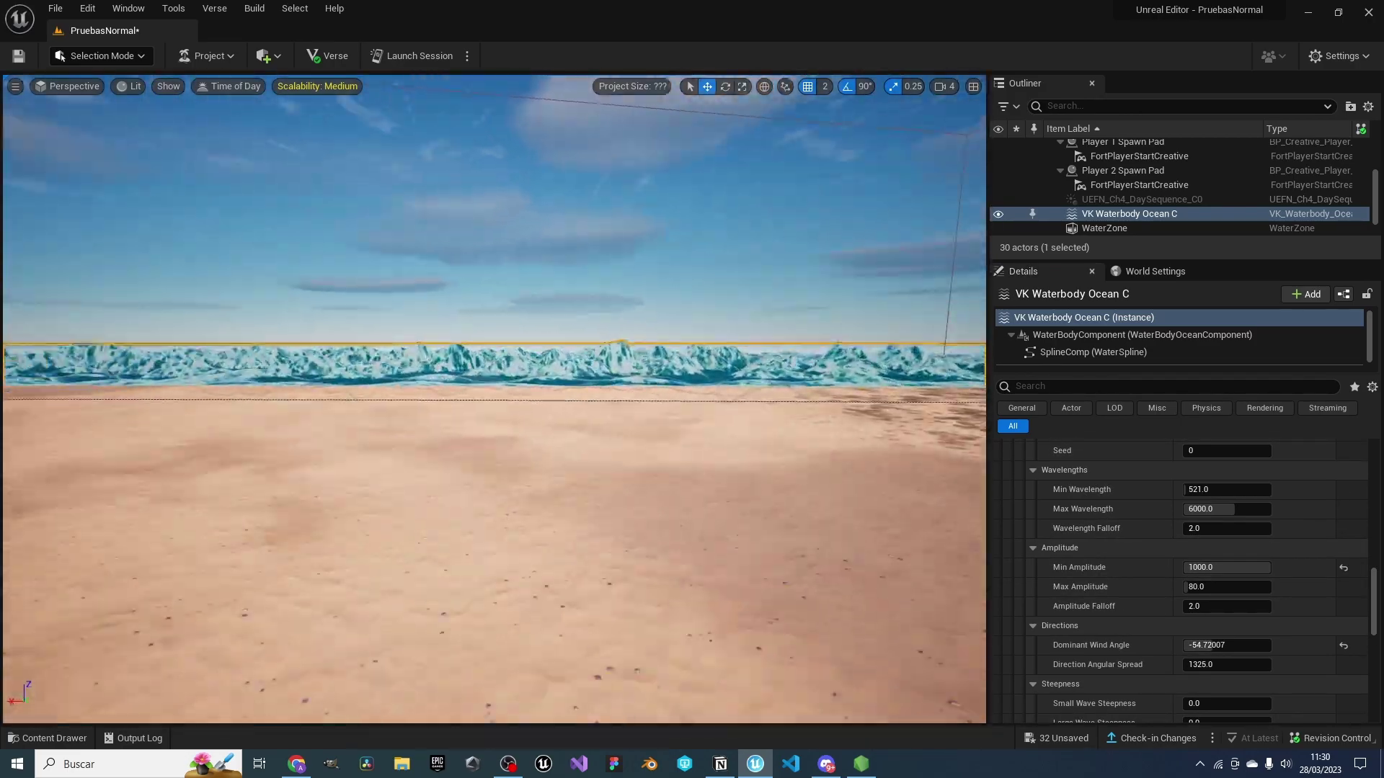
scroll(1189, 577, "down", 2)
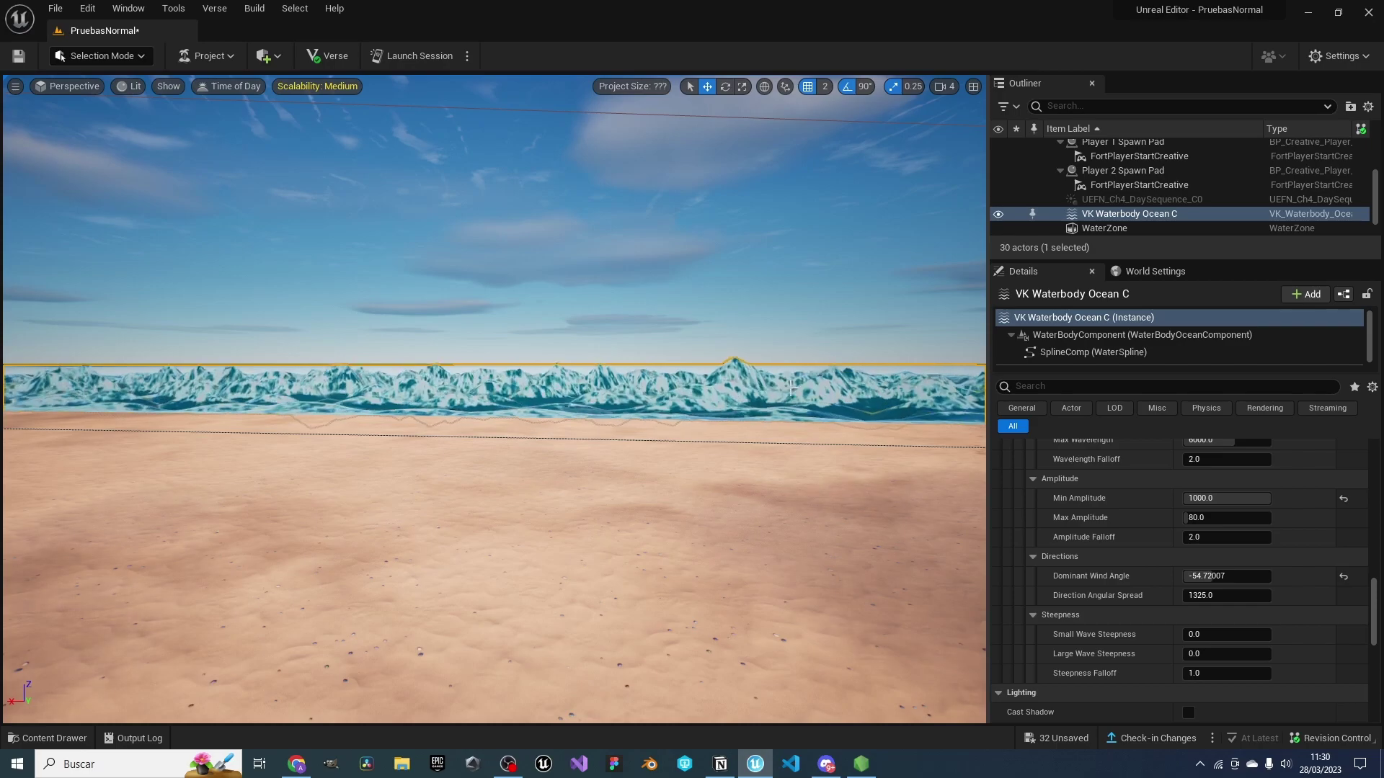
right_click_drag(790, 387, 544, 340)
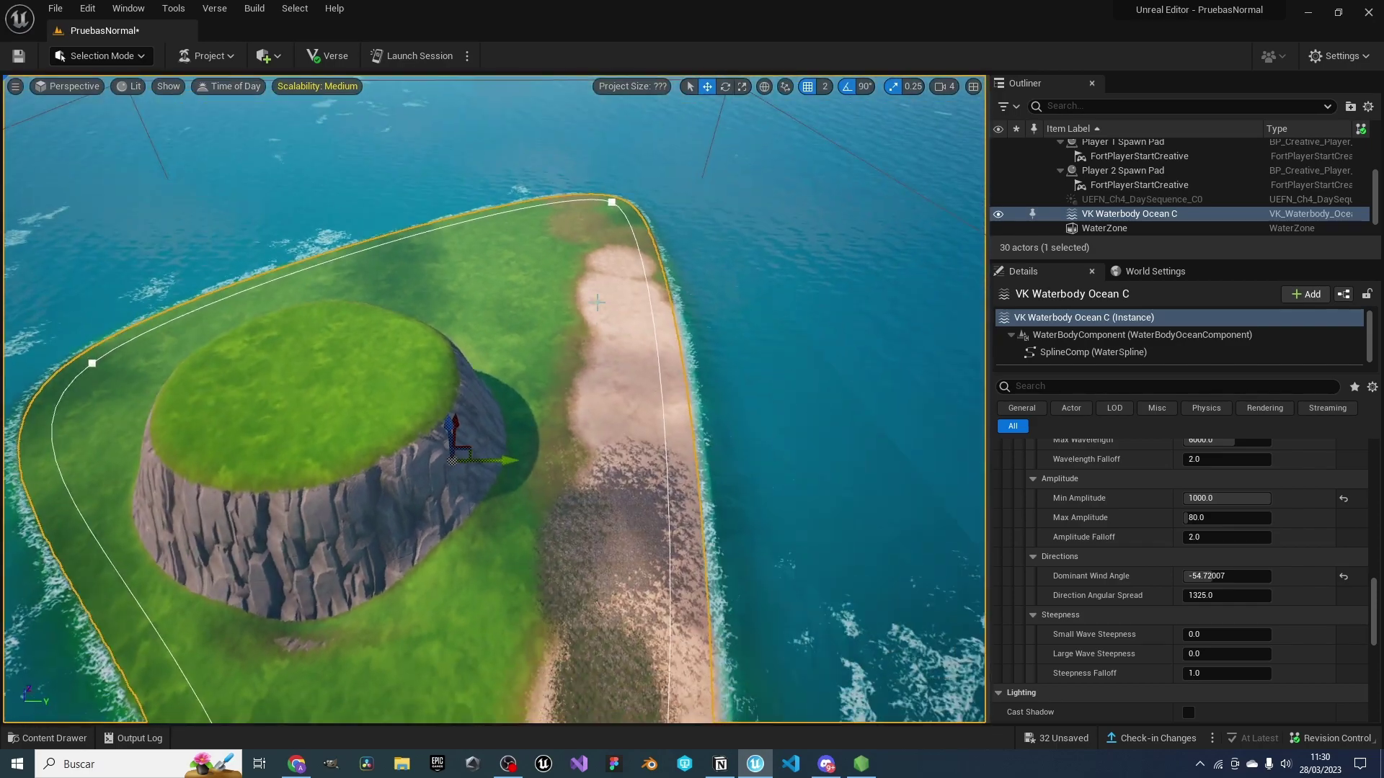
Select the landscape under the mesa and erase the mesa with Sculpt > Erase
left_click(544, 340)
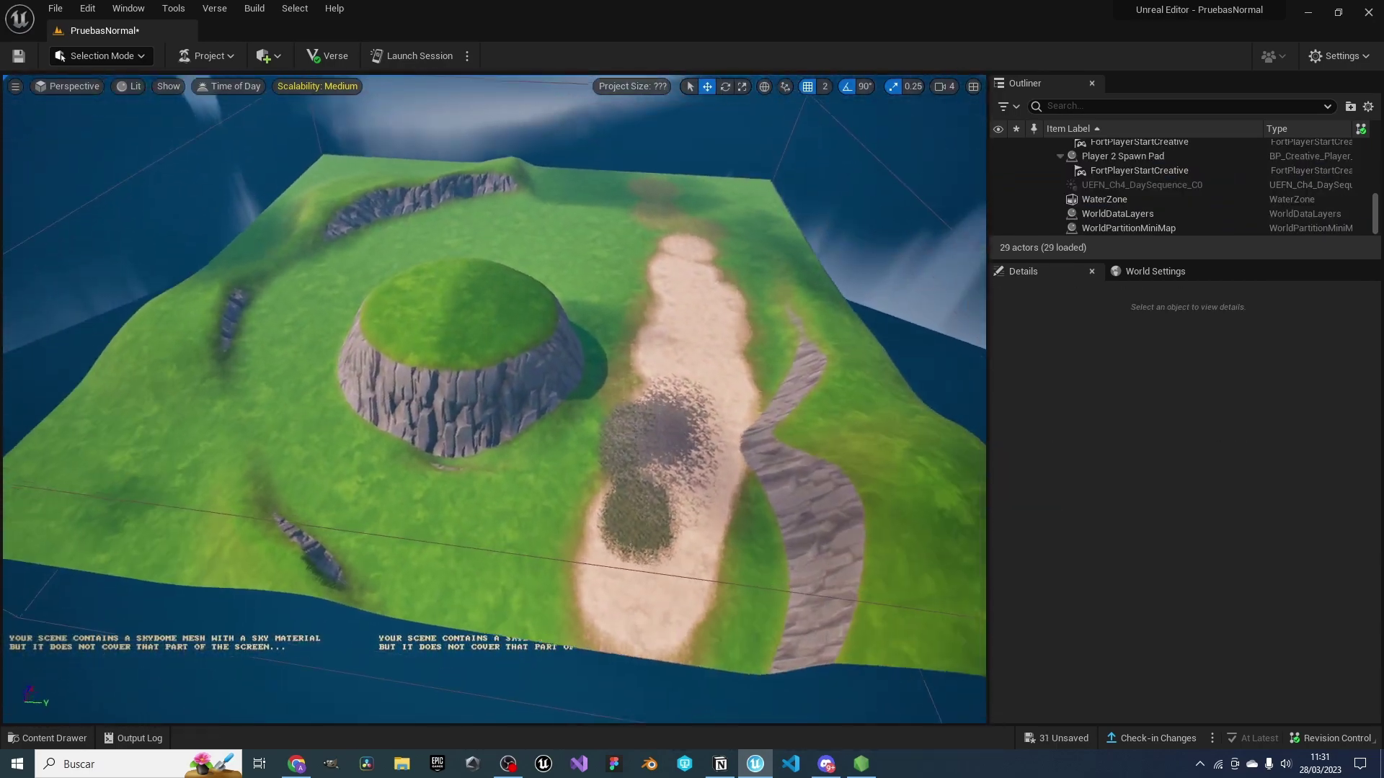
left_click(288, 313)
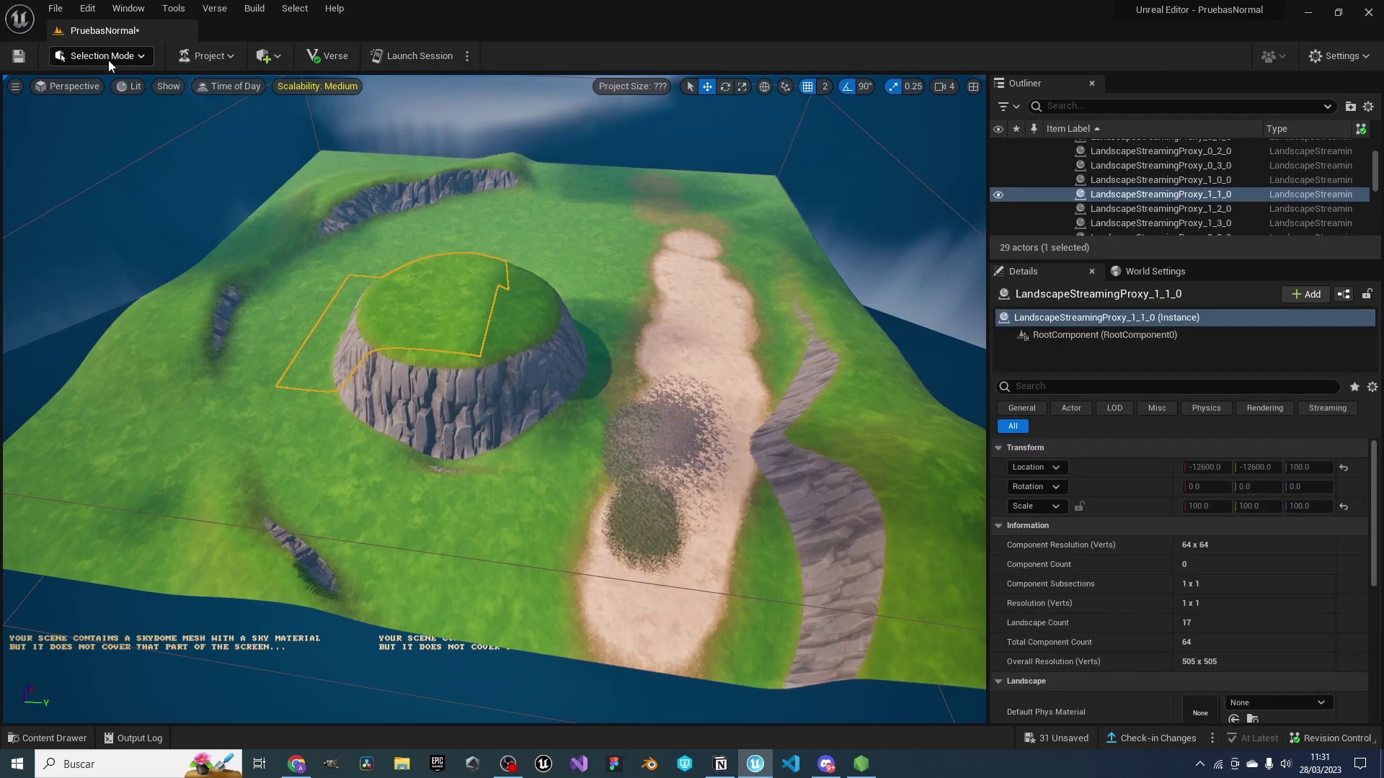
left_click(110, 94)
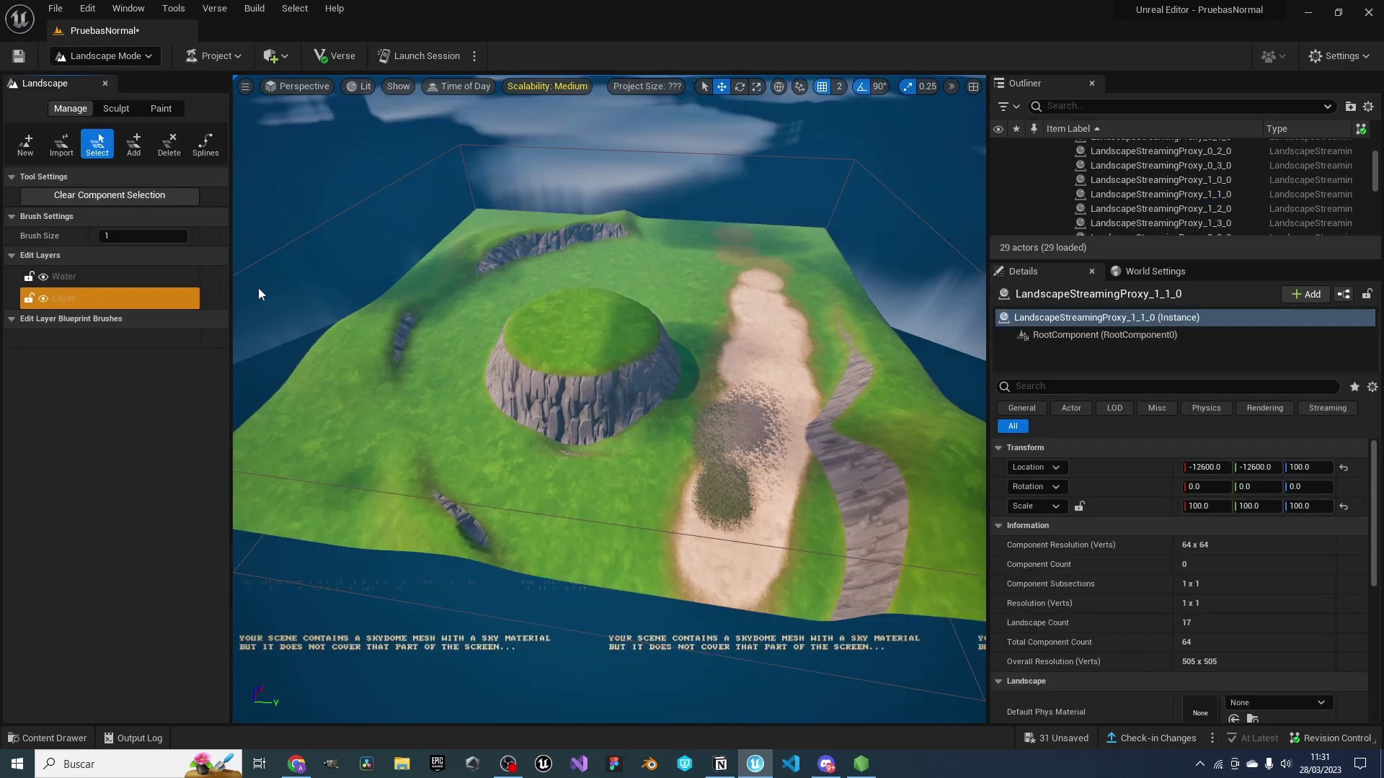
left_click(116, 108)
left_click(135, 146)
left_click(60, 144)
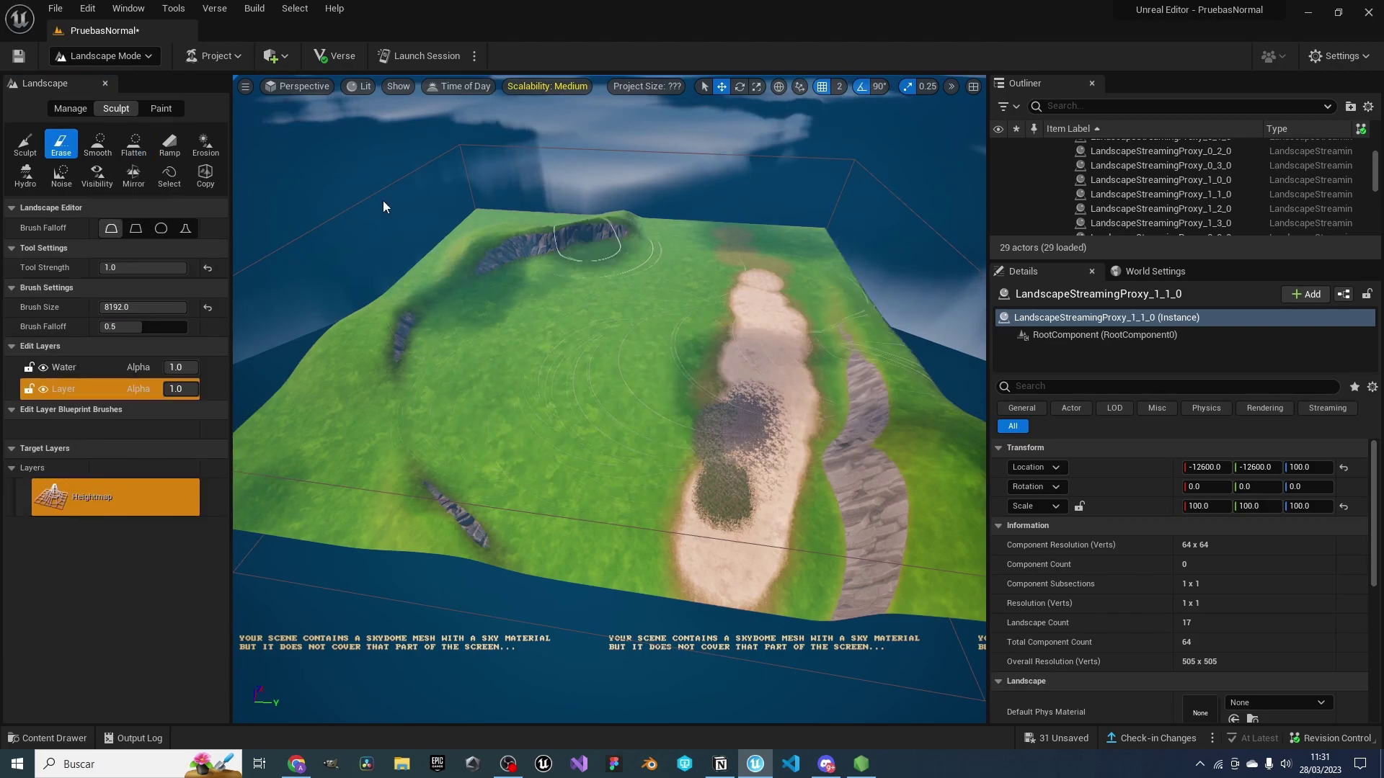
left_click(104, 79)
Place a Lake water body from the asset library and move it across the terrain
key("ctrl+space")
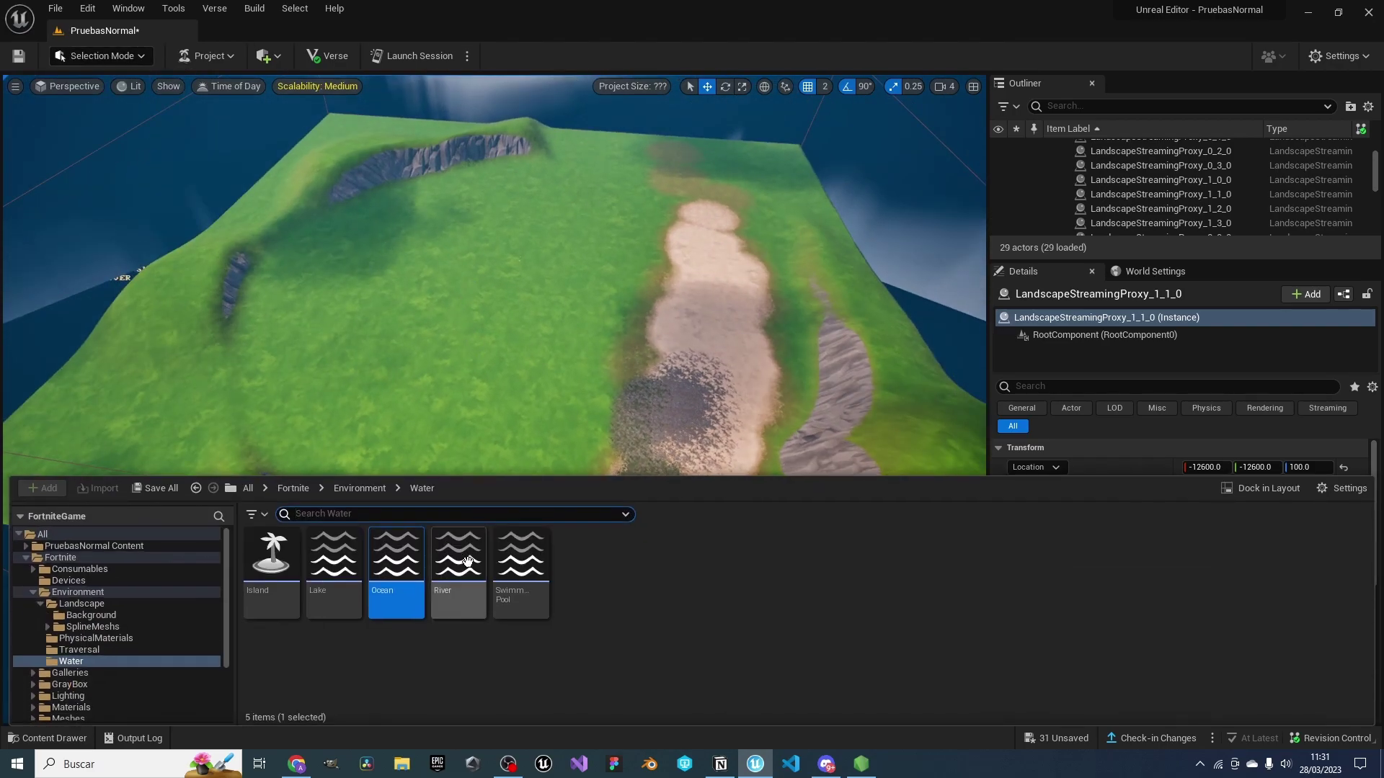
left_click_drag(319, 533, 524, 384)
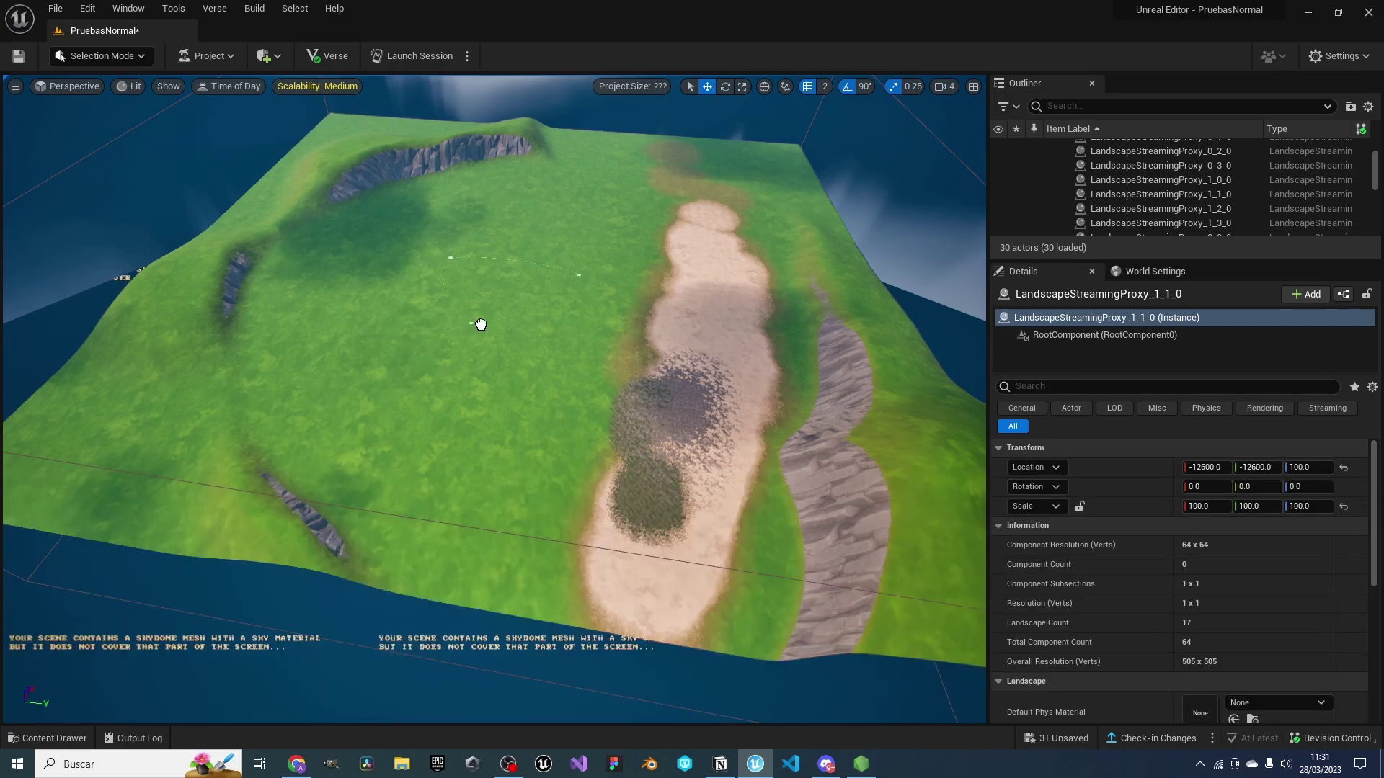
scroll(627, 380, "up", 2)
scroll(645, 375, "up", 3)
scroll(591, 380, "up", 2)
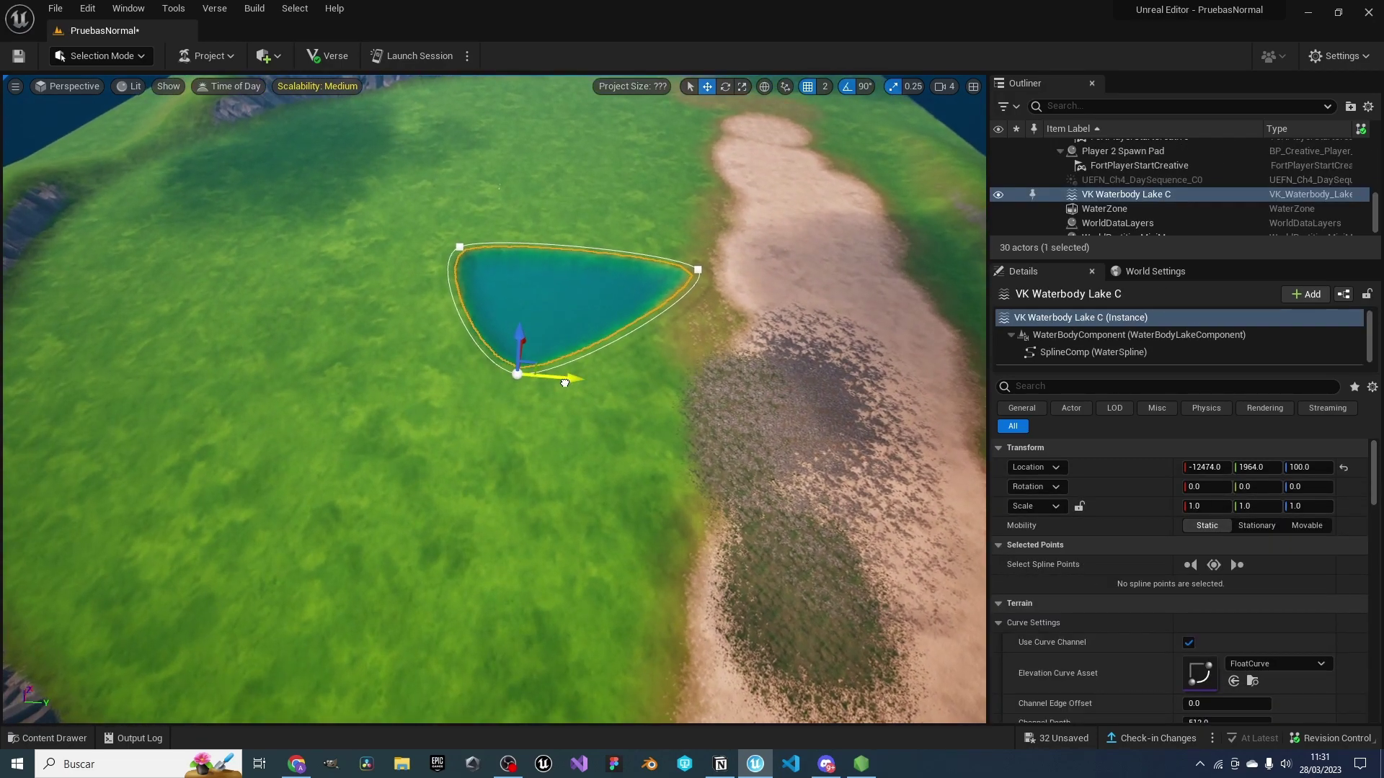
left_click_drag(330, 350, 238, 360)
right_click_drag(479, 324, 581, 495)
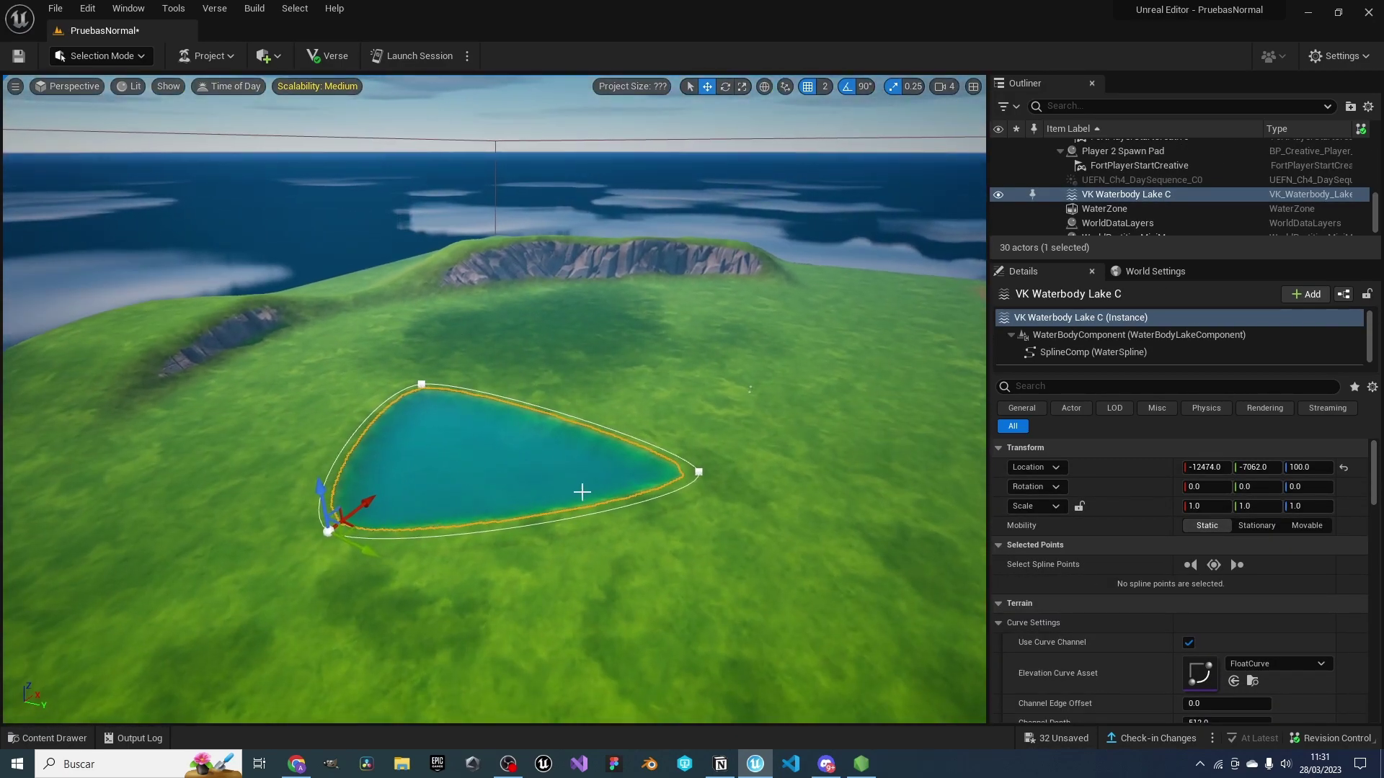
left_click_drag(375, 455, 648, 404)
right_click_drag(504, 432, 433, 403)
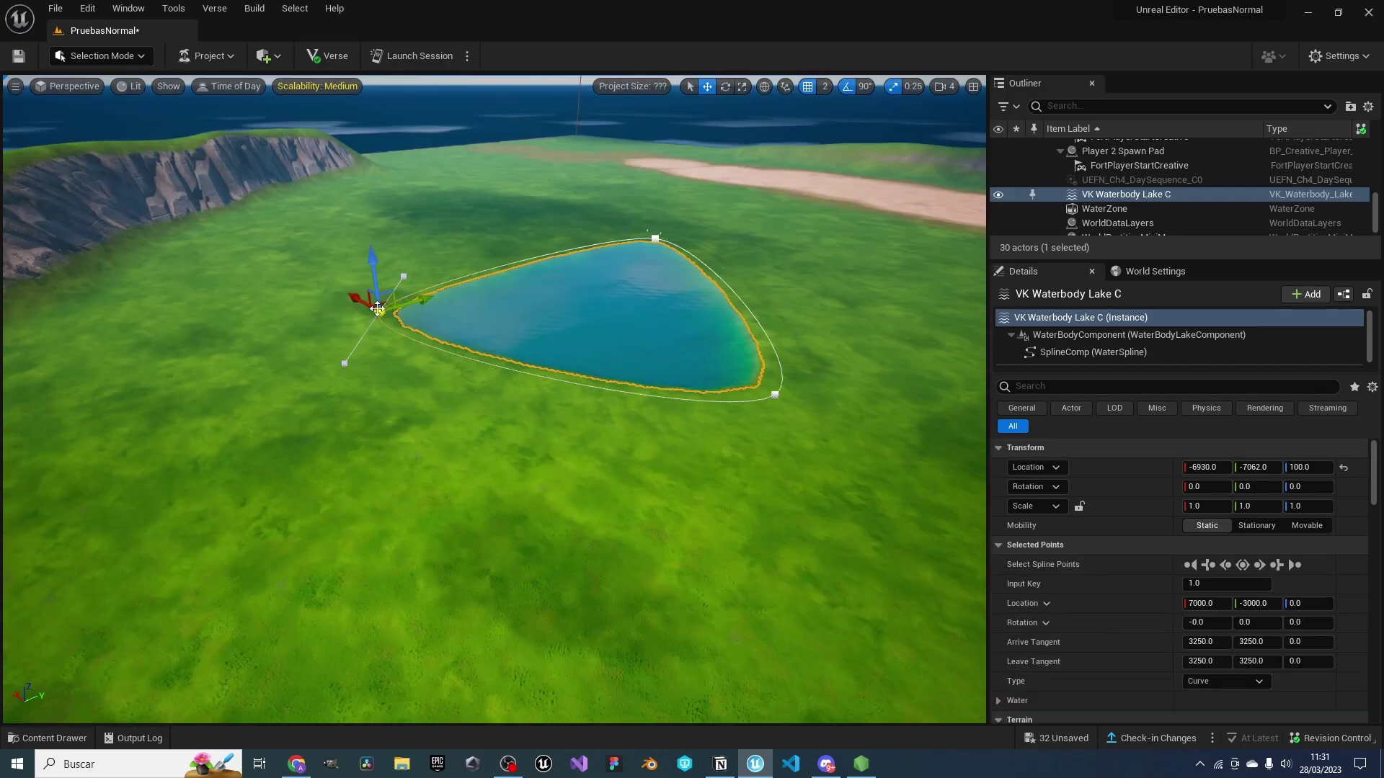
Drag a lake spline point outward to lengthen the lake
left_click(499, 288)
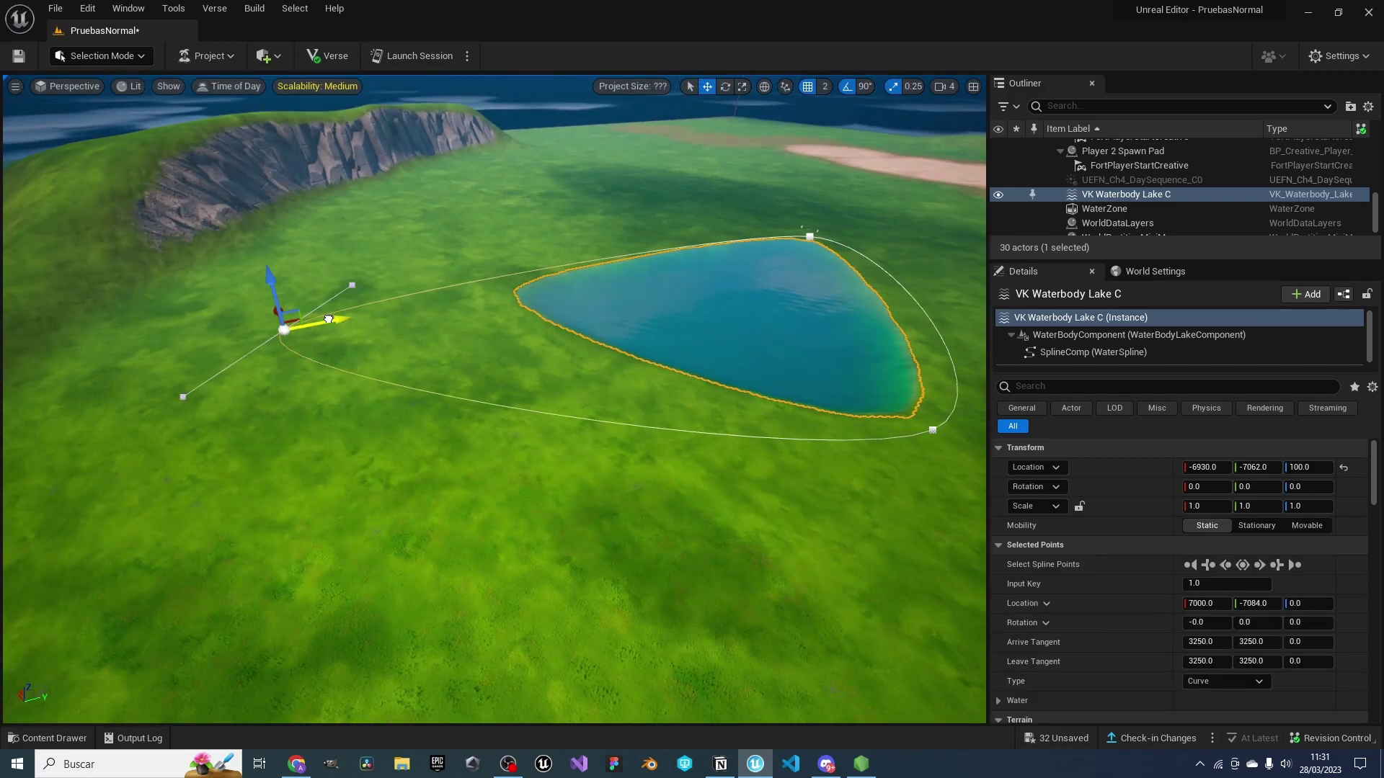
left_click_drag(328, 318, 317, 321)
right_click_drag(260, 312, 425, 362)
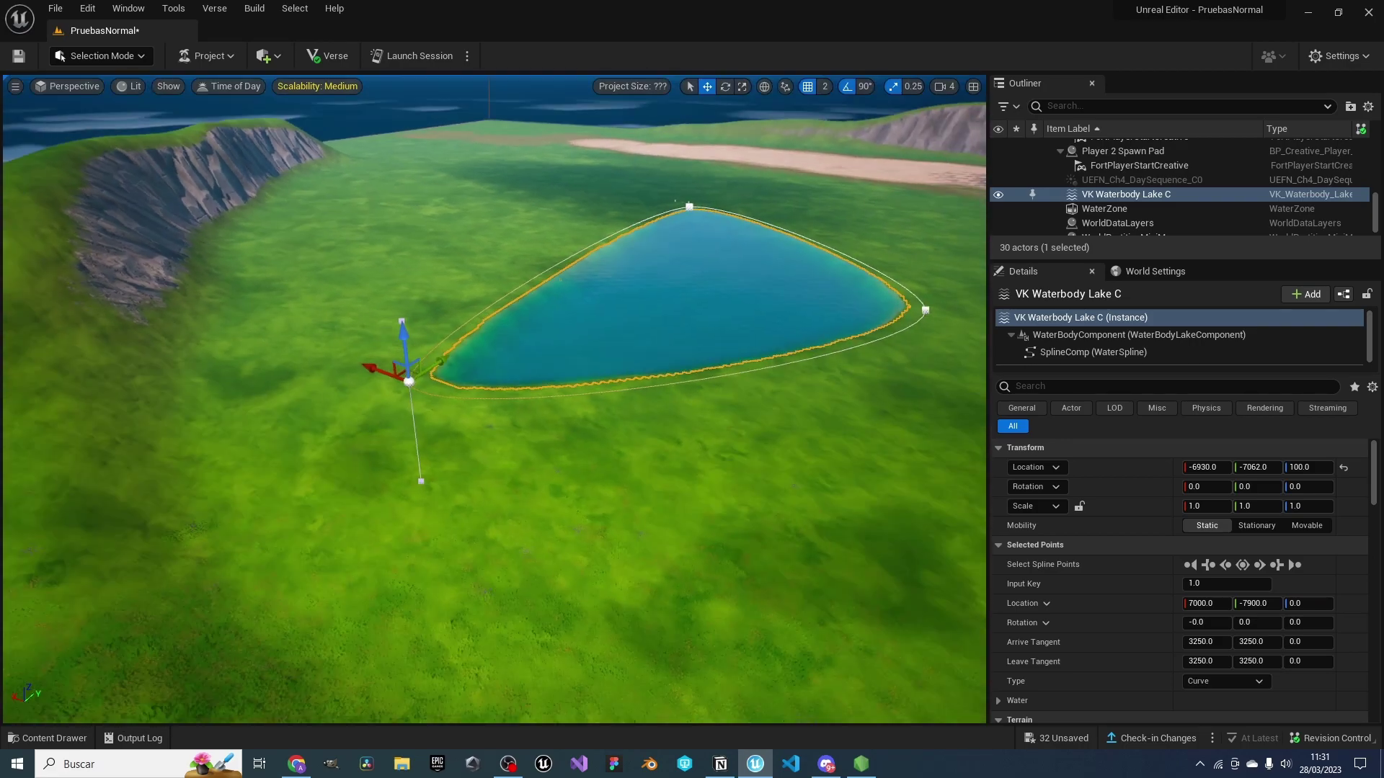
left_click_drag(190, 343, 126, 343)
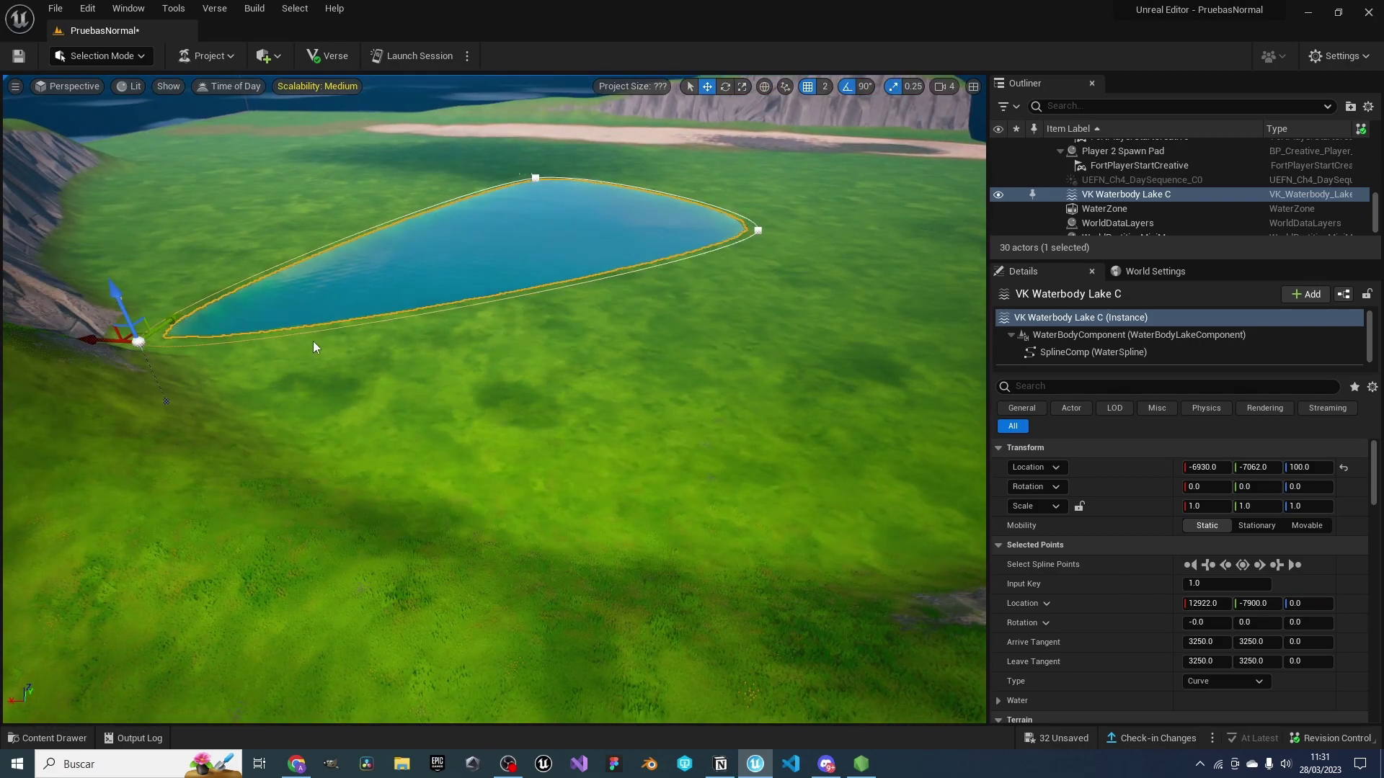
right_click_drag(127, 343, 316, 344)
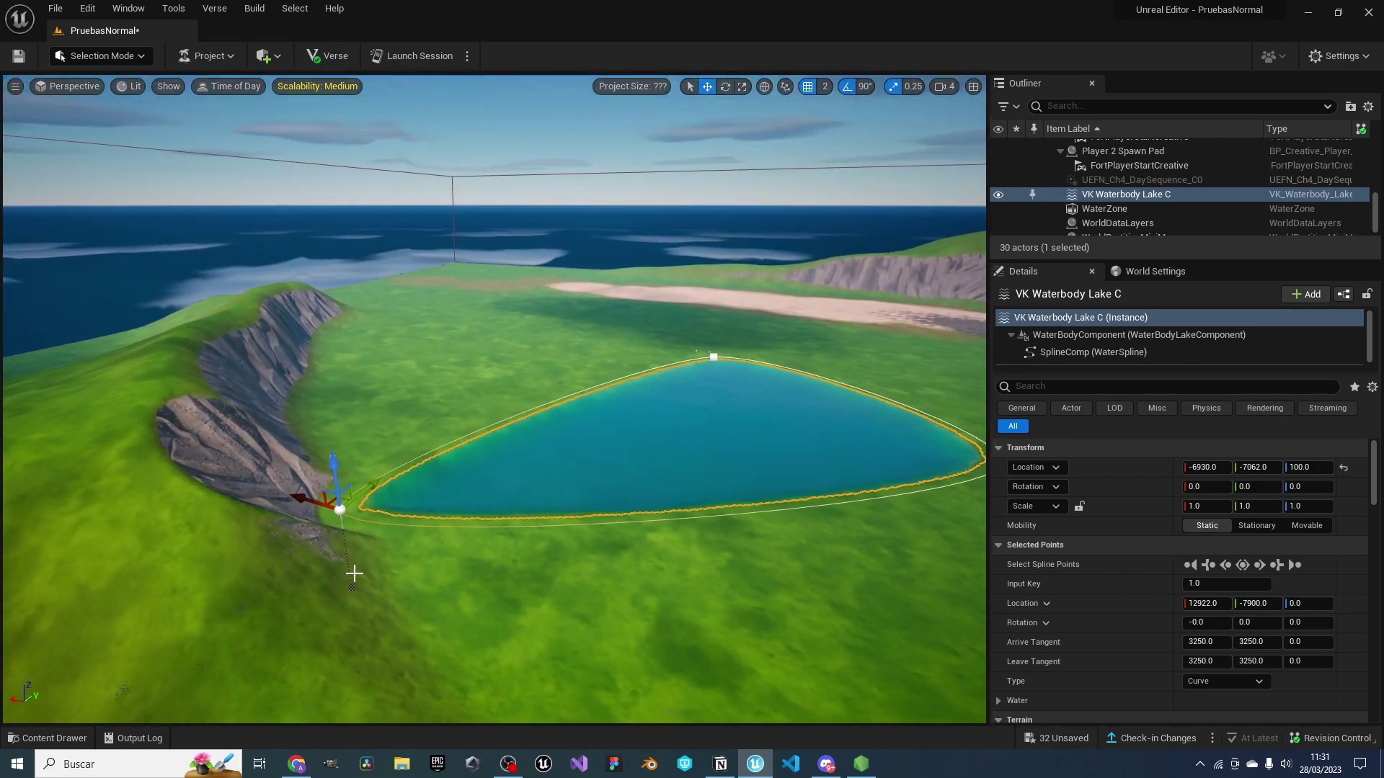
Select the lake's first spline point and bend its tangent to round the lake
key("ctrl+space")
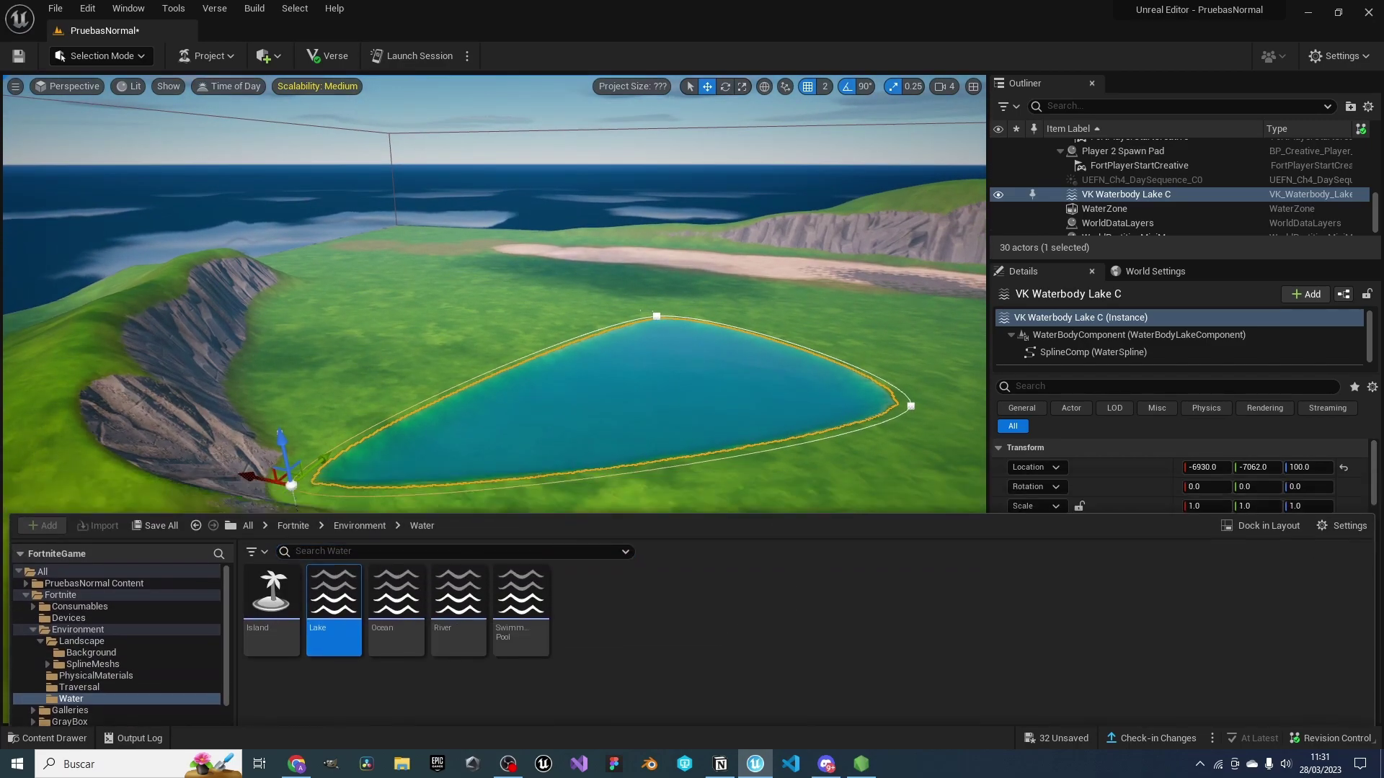
mouse_move(353, 389)
right_mouse_down()
mouse_move(363, 415)
mouse_move(447, 433)
right_mouse_up()
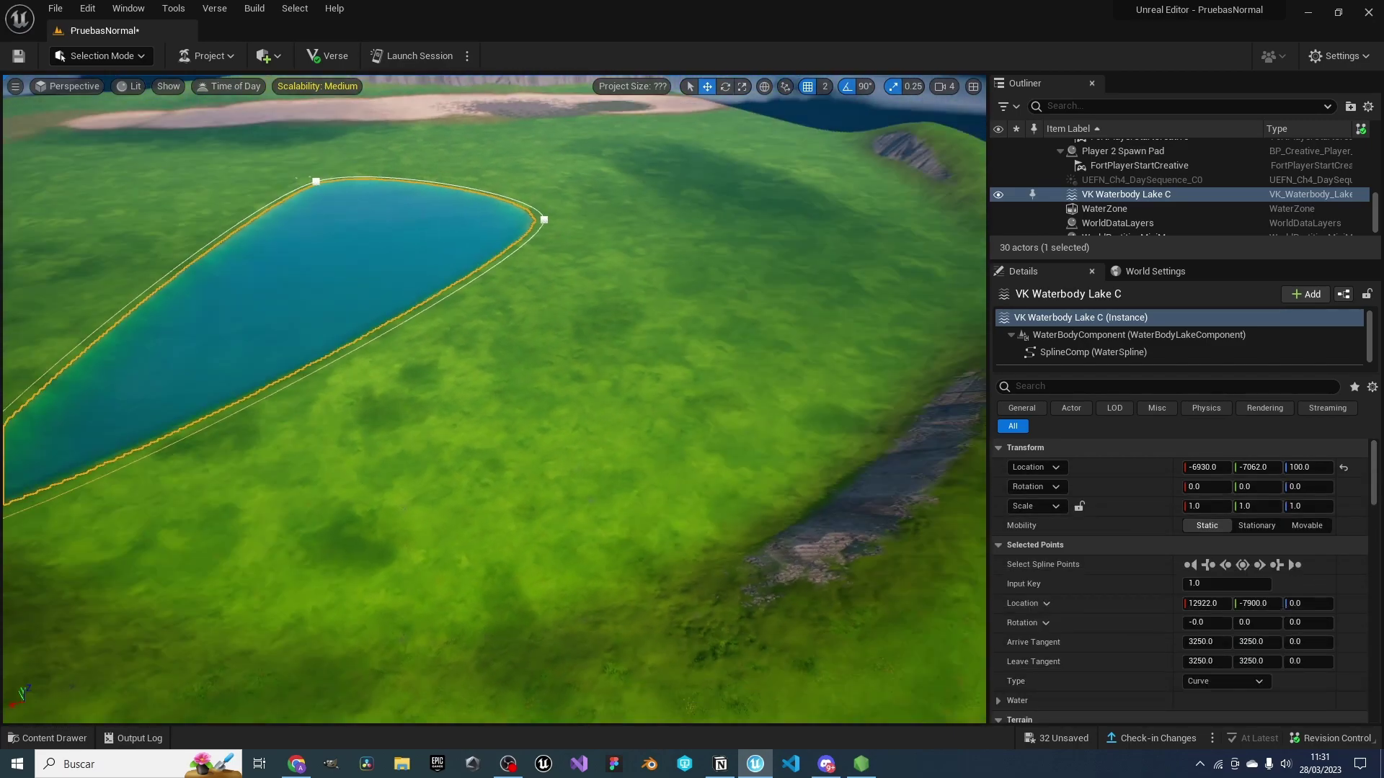
right_click_drag(240, 465, 433, 504)
left_click(340, 525)
right_click_drag(340, 525, 519, 580)
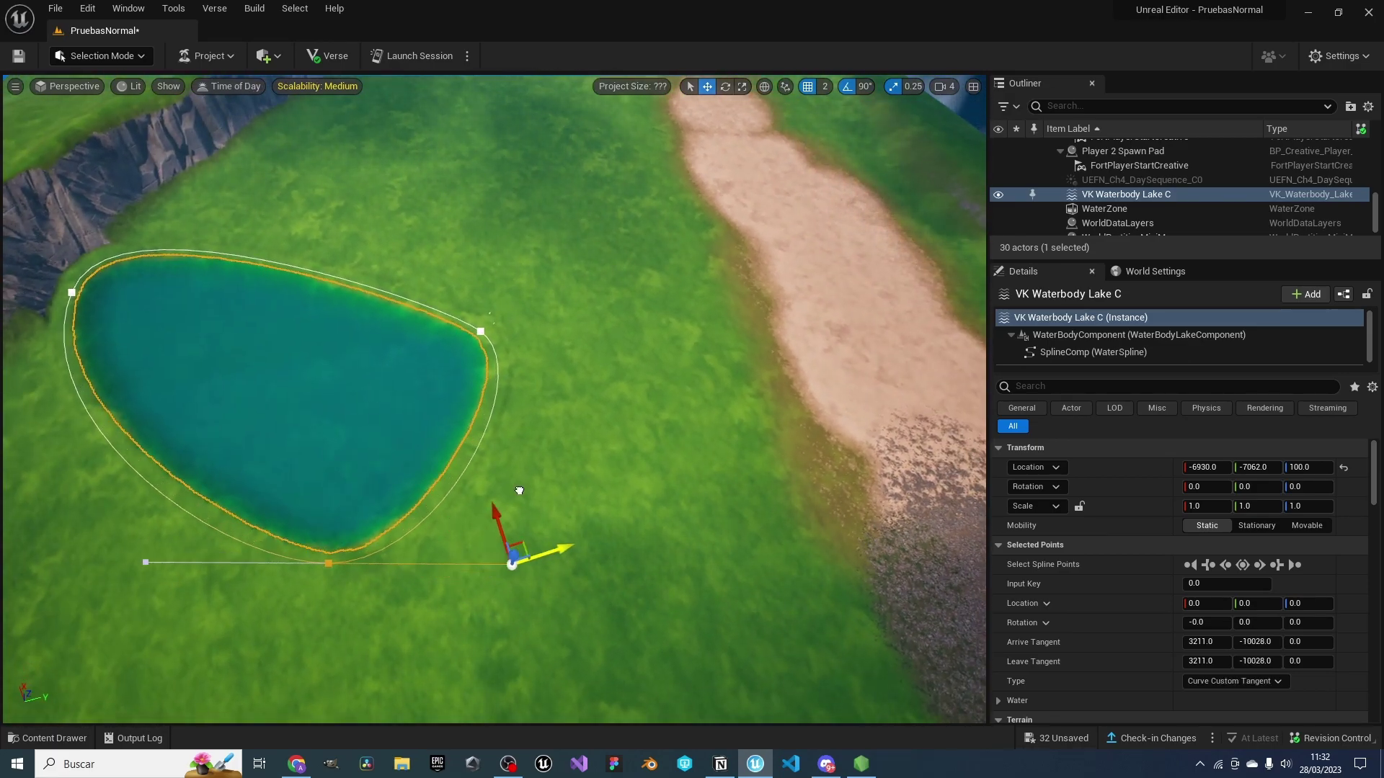
right_click_drag(670, 405, 644, 397)
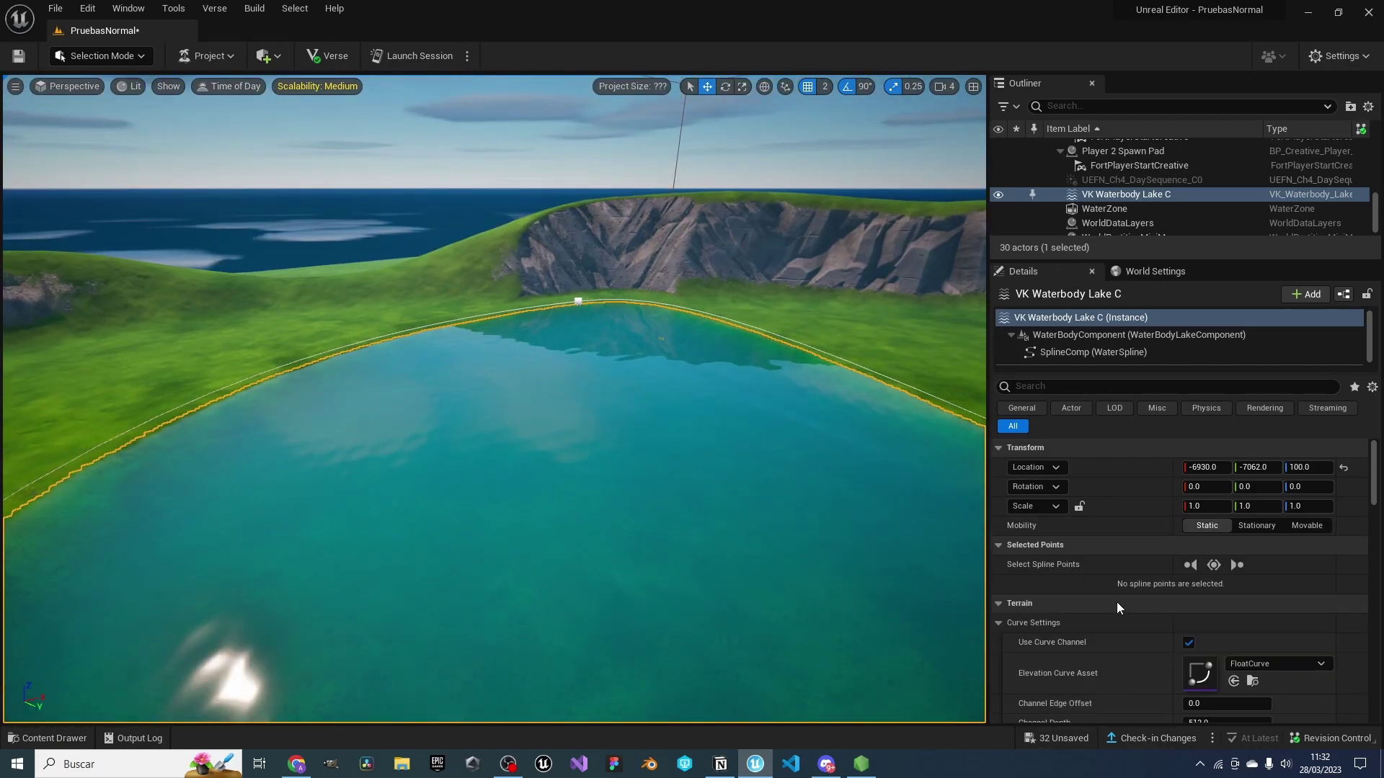
scroll(1117, 602, "down", 3)
scroll(1124, 590, "down", 3)
scroll(1124, 562, "down", 3)
scroll(1117, 575, "down", 2)
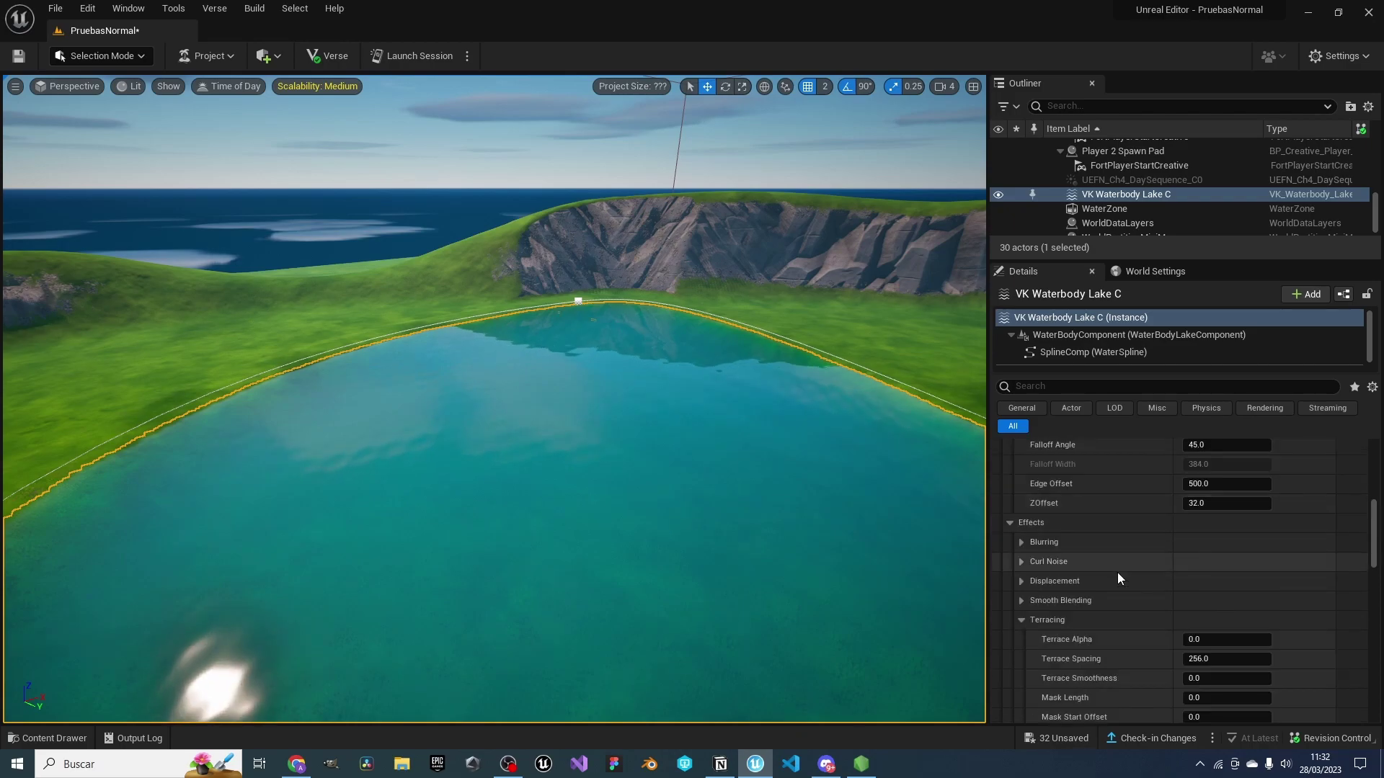
scroll(1066, 569, "down", 3)
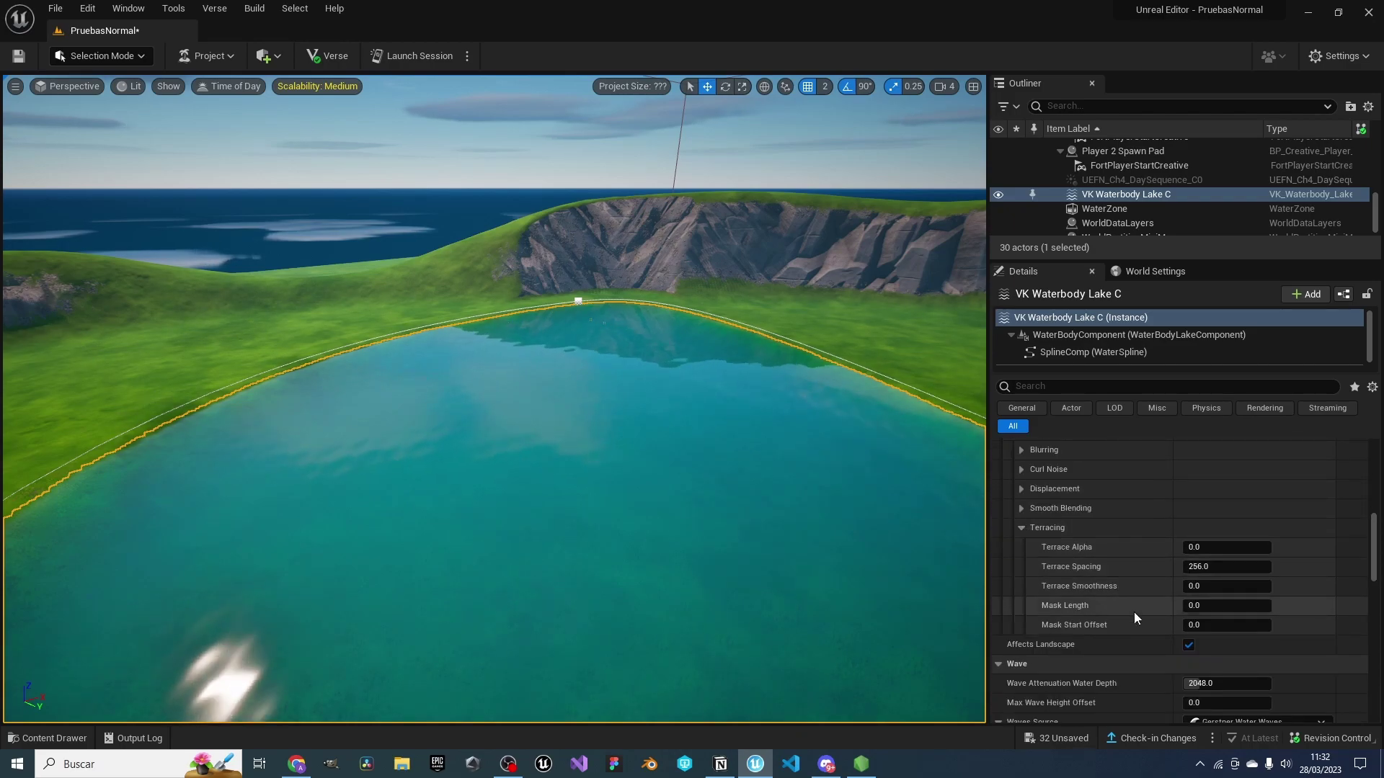
left_click(1187, 646)
left_click(1188, 645)
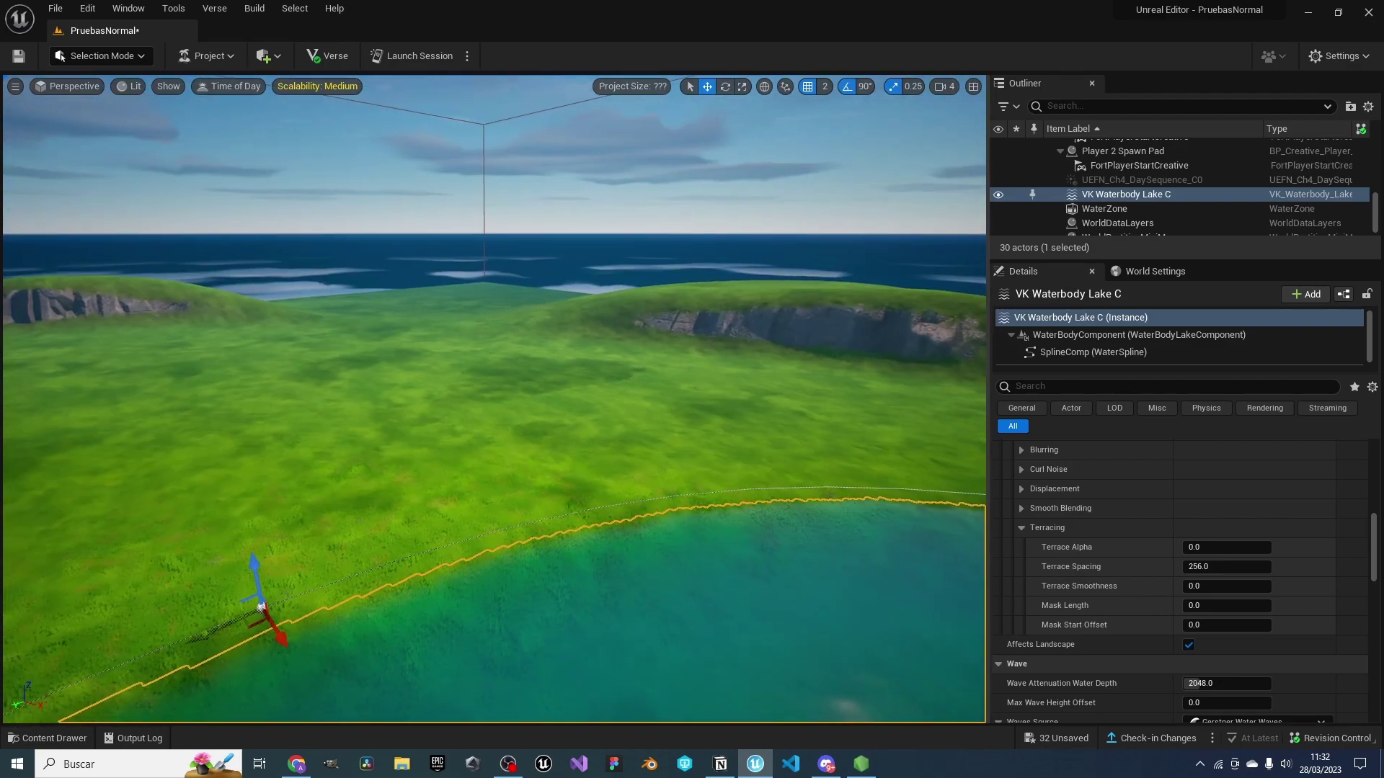
right_click_drag(621, 411, 704, 374)
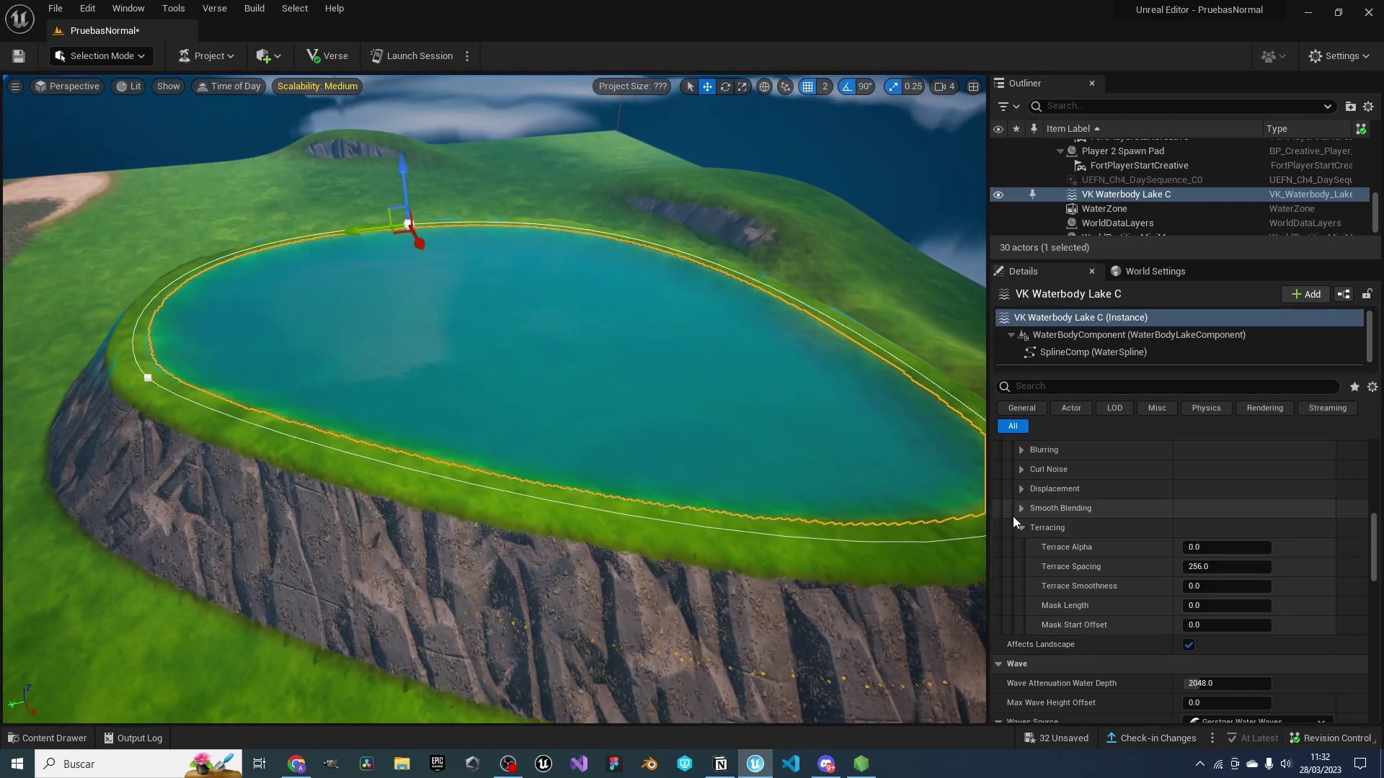
Raise the lake's Gerstner wave settings and view the wavy lake from grass level
scroll(1016, 519, "down", 5)
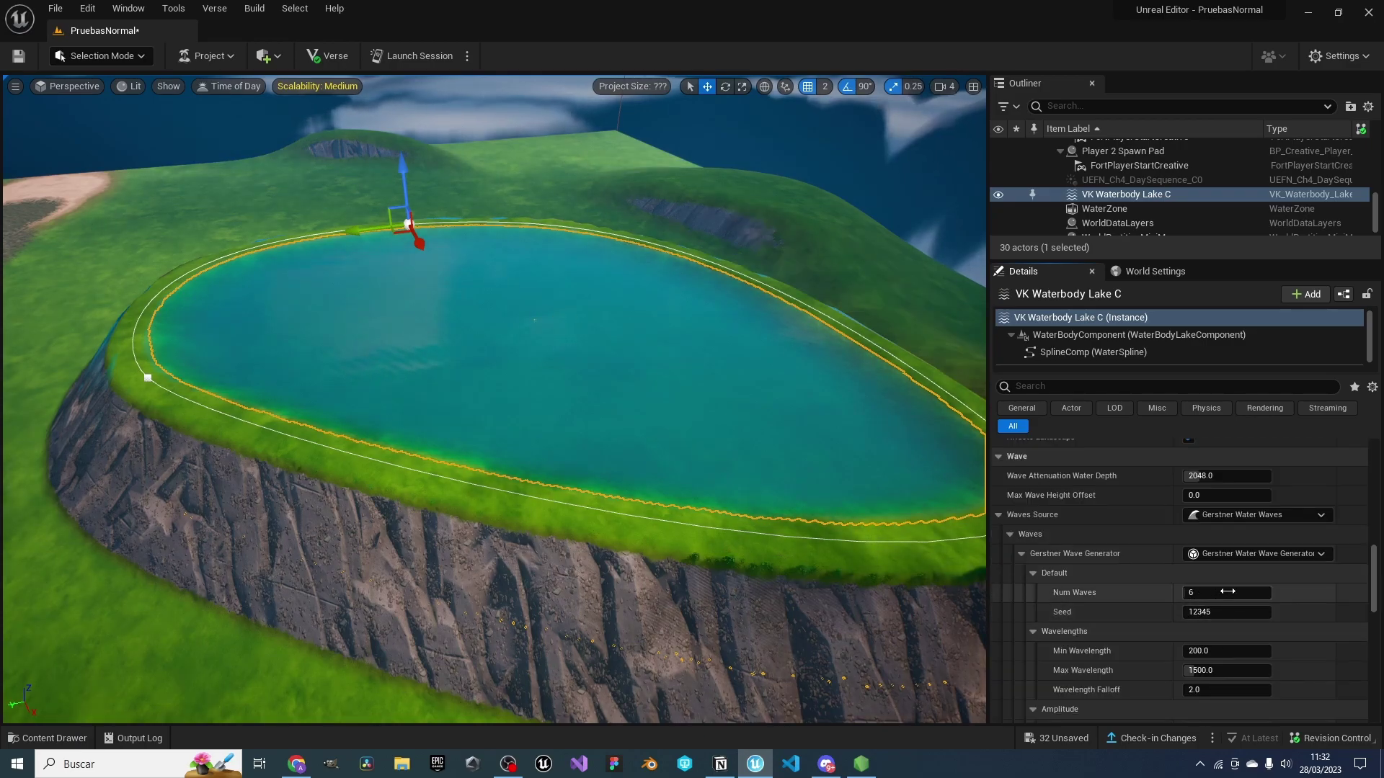
right_click_drag(776, 471, 776, 471)
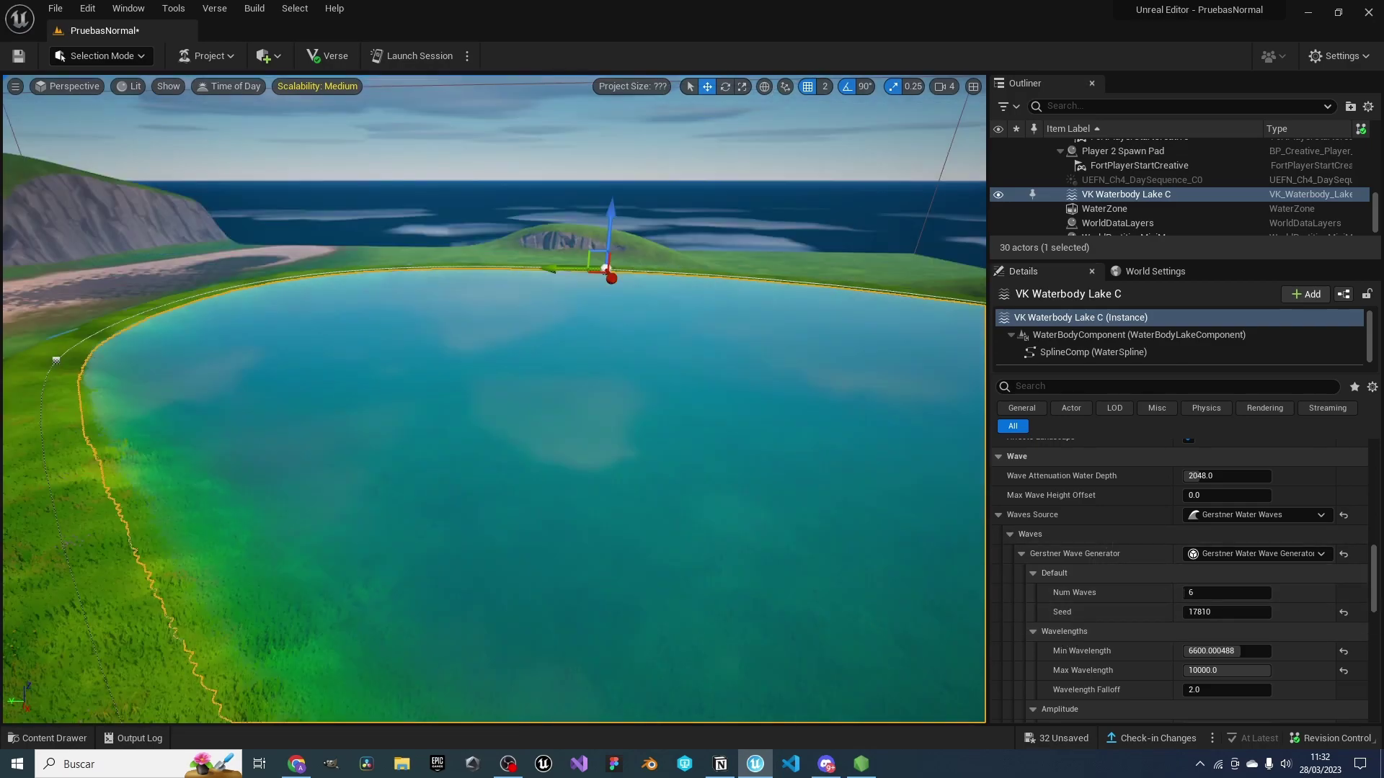
right_click_drag(757, 505, 757, 504)
scroll(1160, 637, "down", 2)
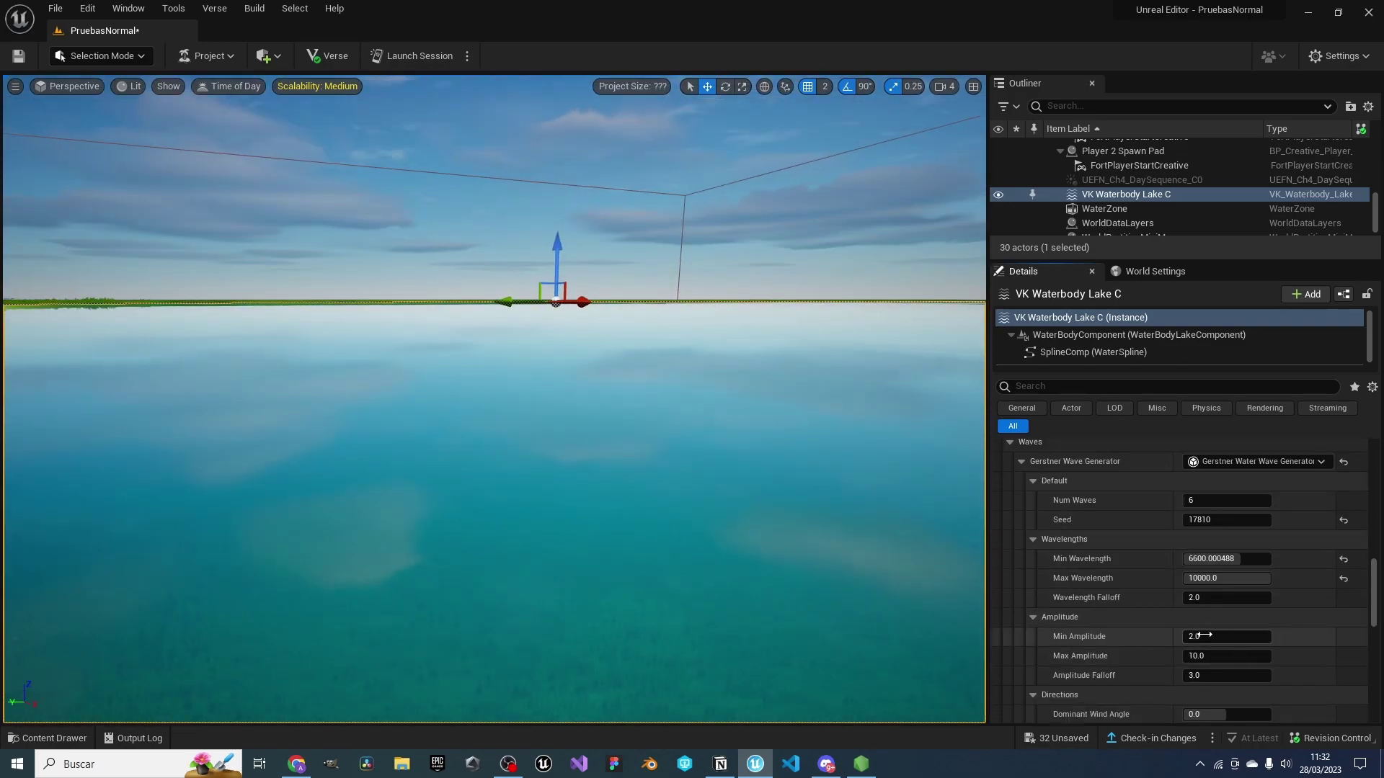
left_click_drag(1225, 637, 1269, 636)
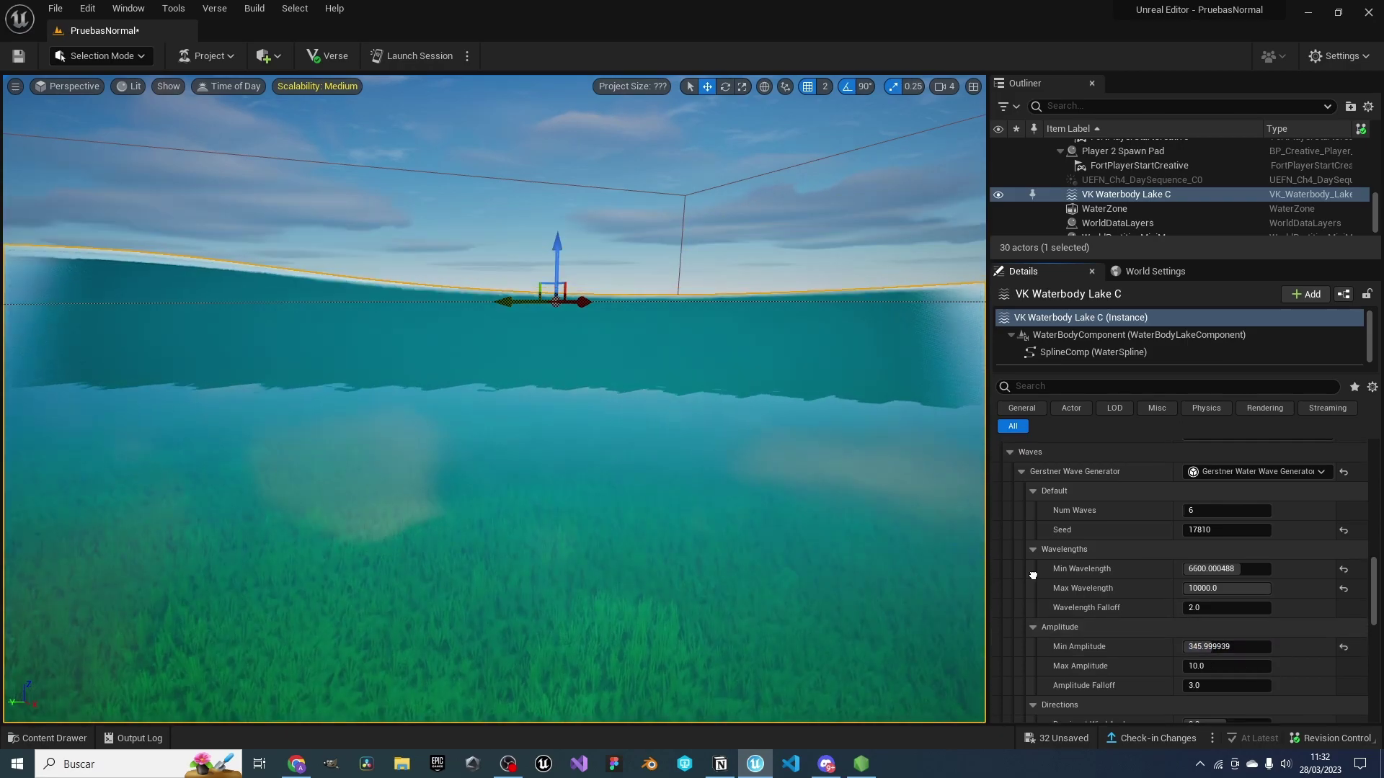
scroll(1035, 574, "up", 1)
right_click_drag(493, 397, 493, 396)
scroll(1128, 593, "down", 2)
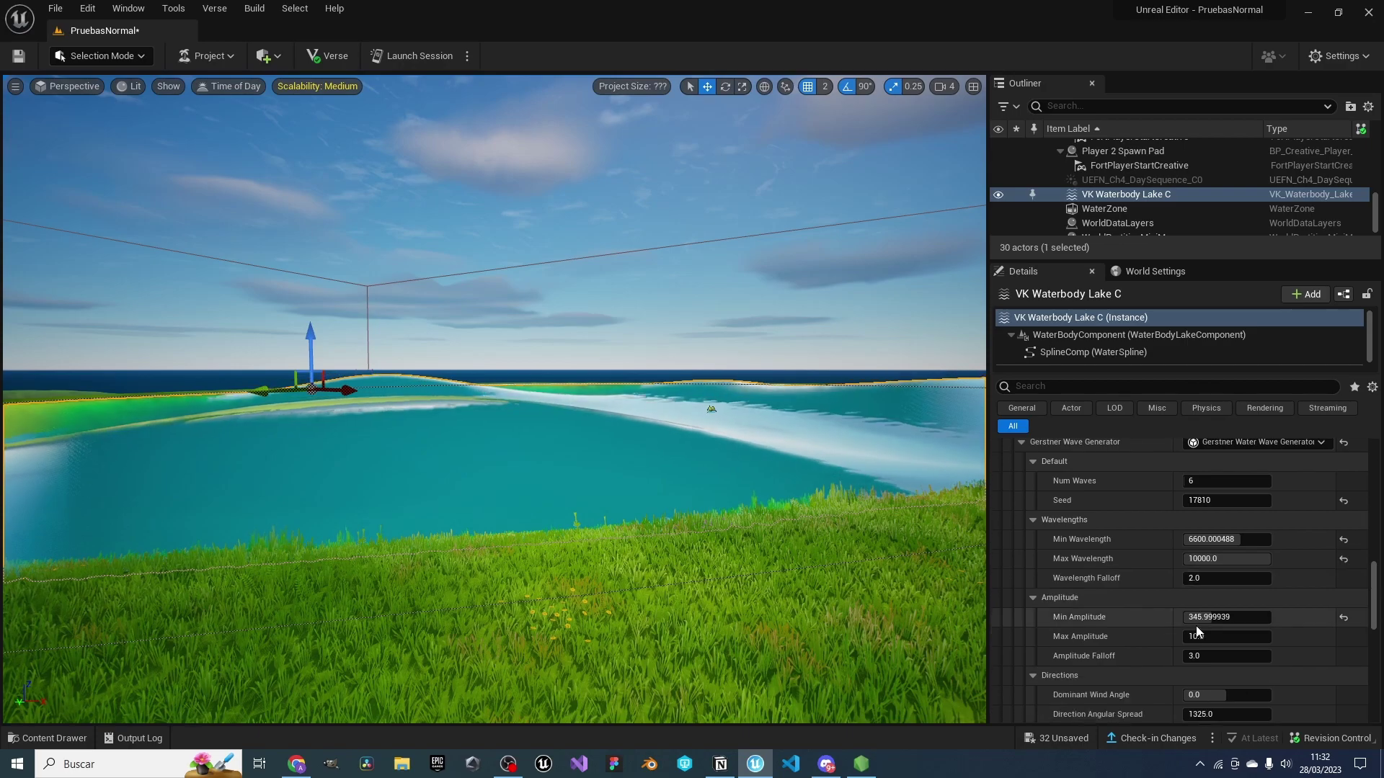
scroll(1167, 620, "down", 2)
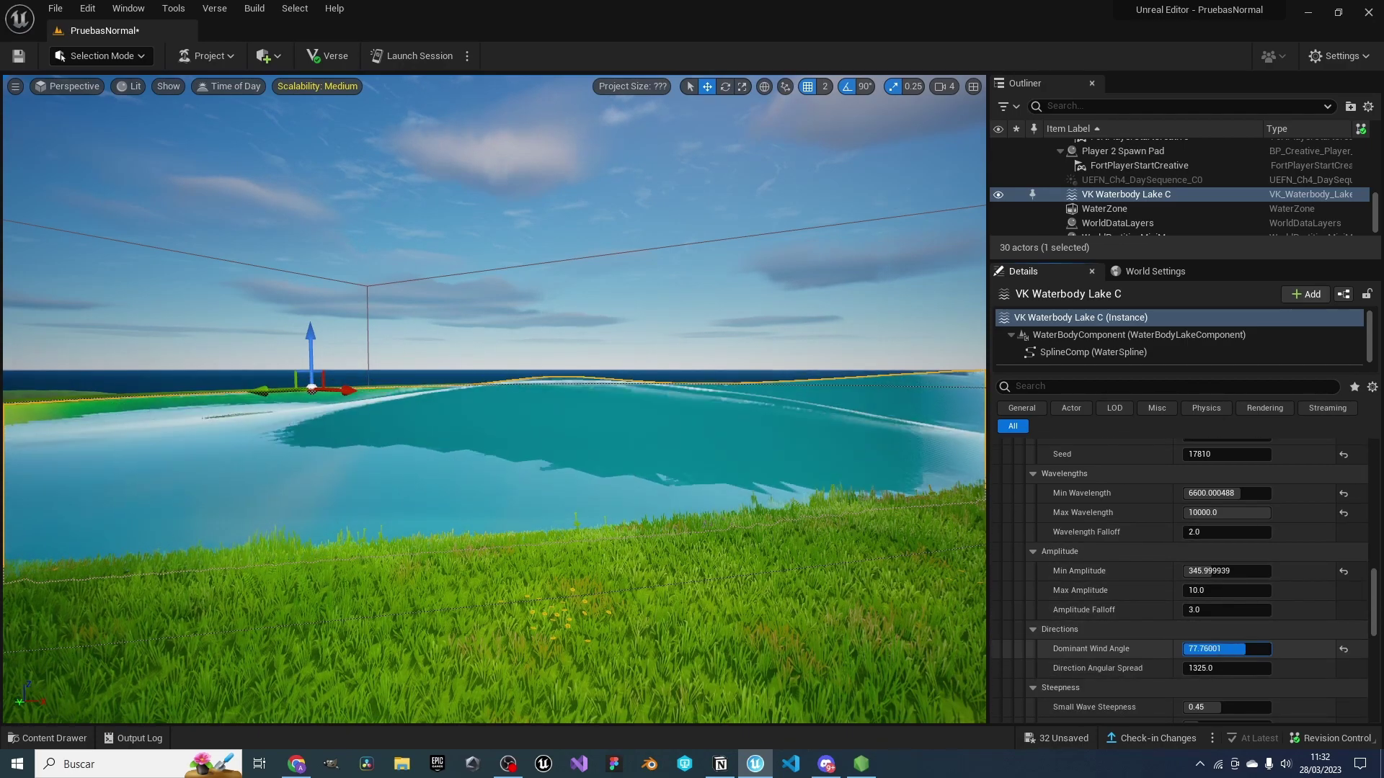
scroll(1225, 646, "up", 3)
Reset Min Wavelength, then set it to about 2760, then delete the lake
left_click(1344, 562)
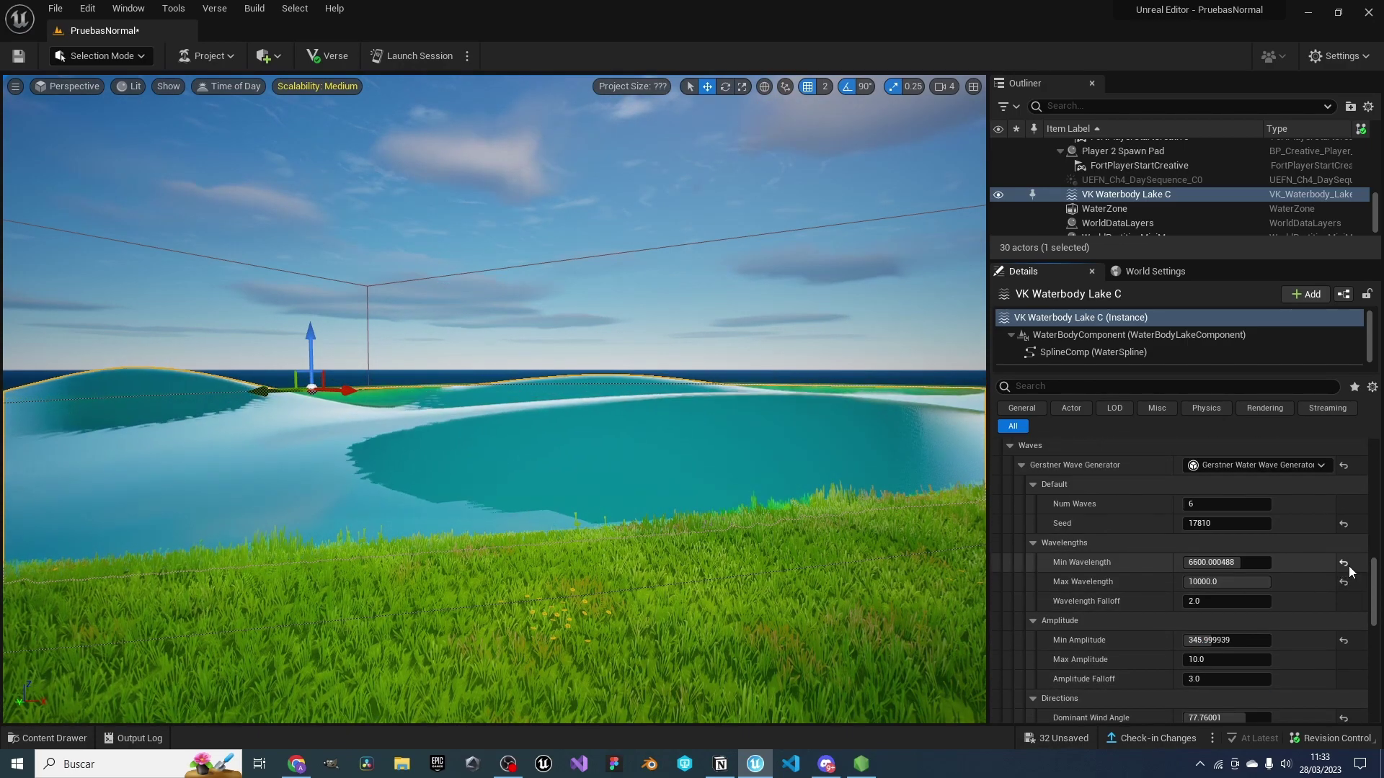
left_click_drag(1225, 562, 1254, 562)
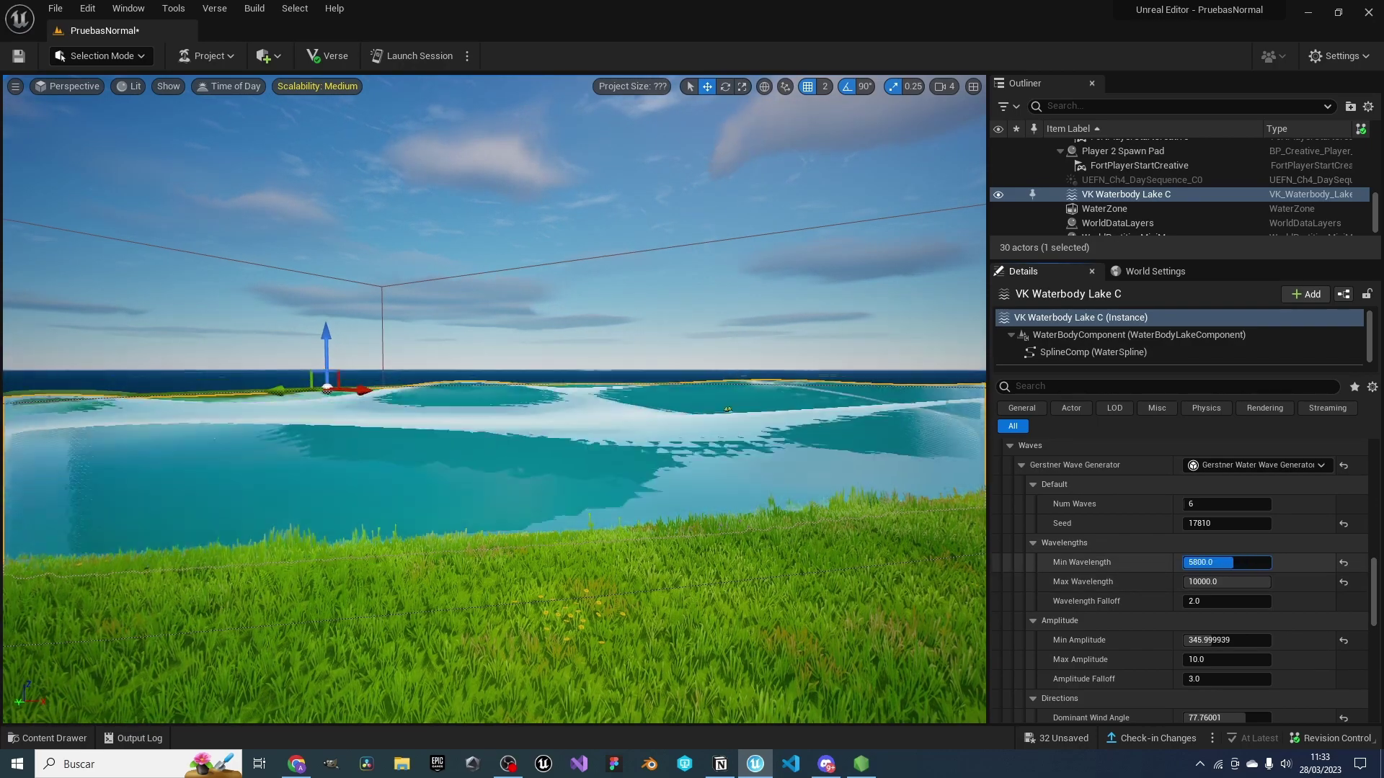
key("shift+Tab")
key("shift+Tab")
type("9")
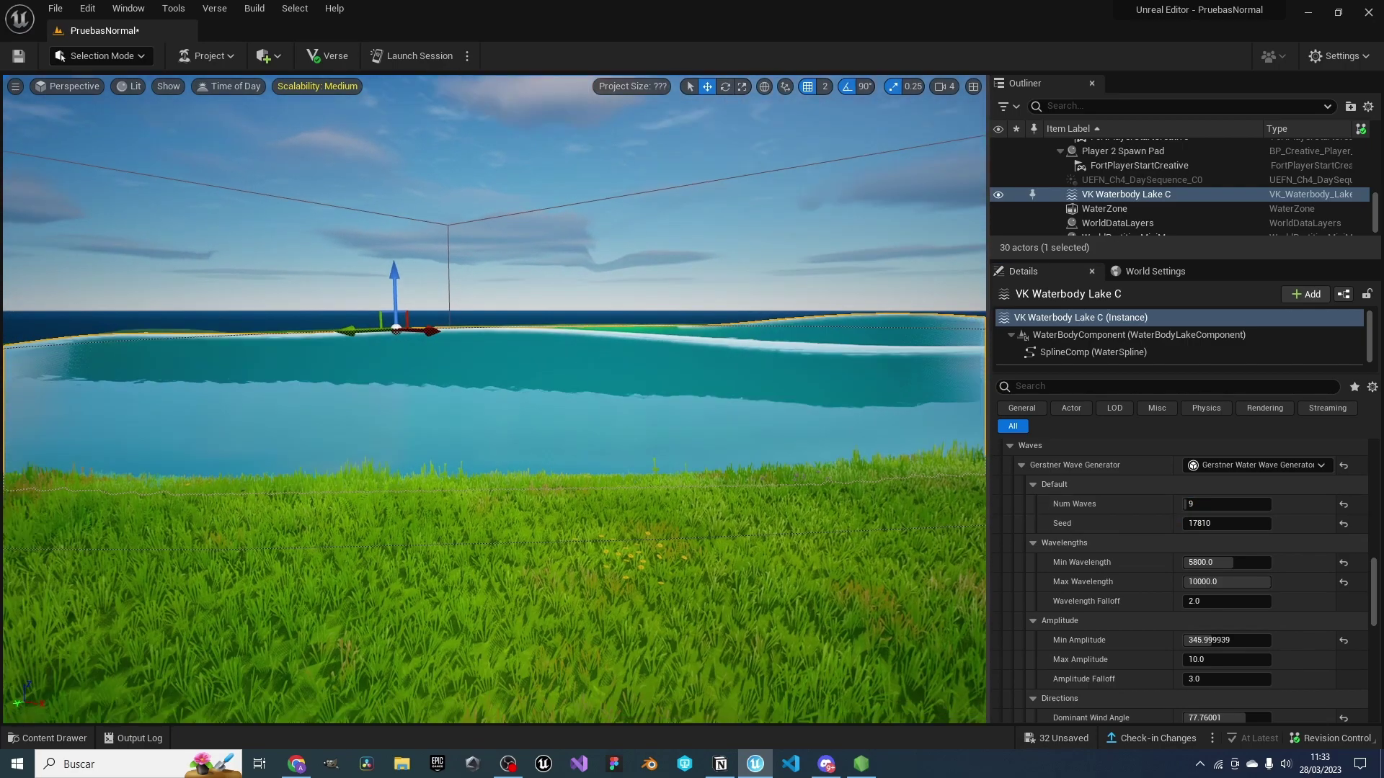
left_click_drag(1225, 562, 1185, 562)
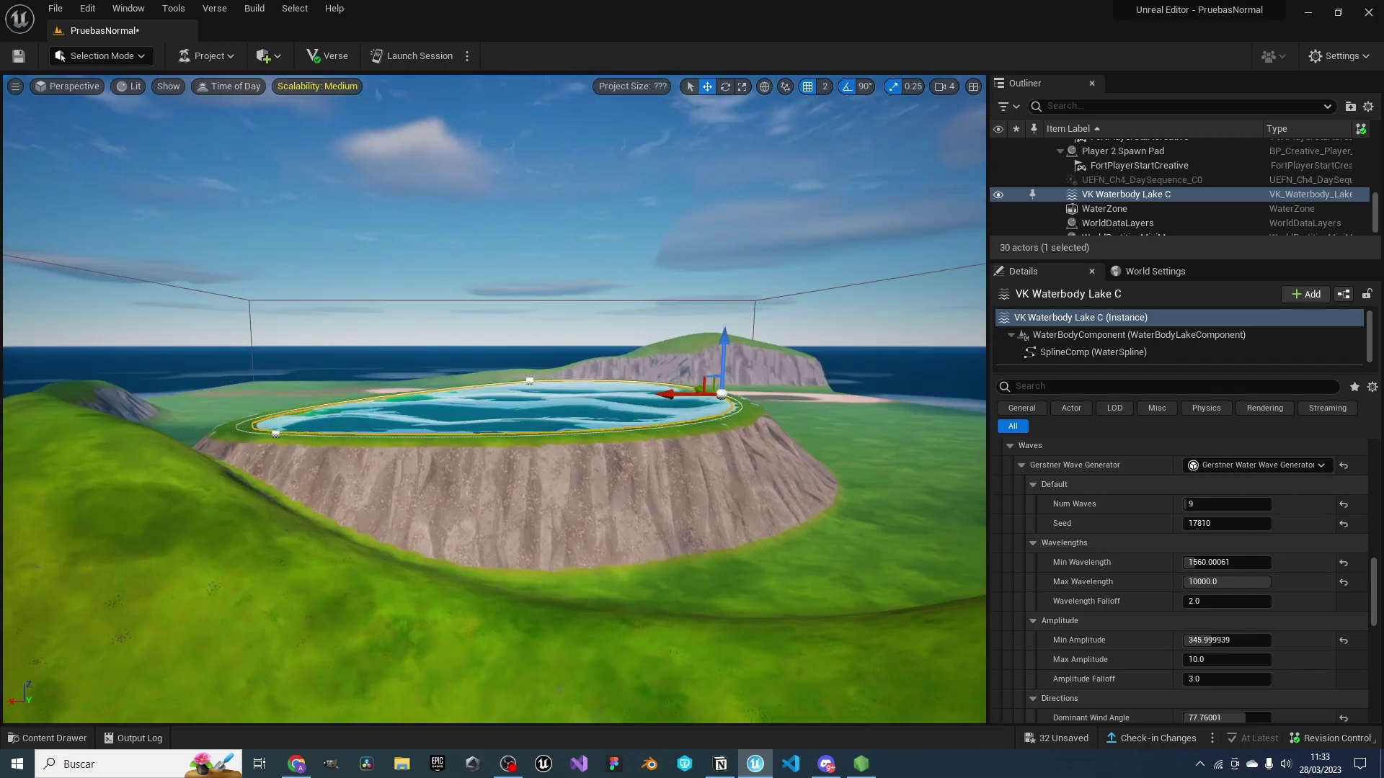
scroll(501, 458, "up", 5)
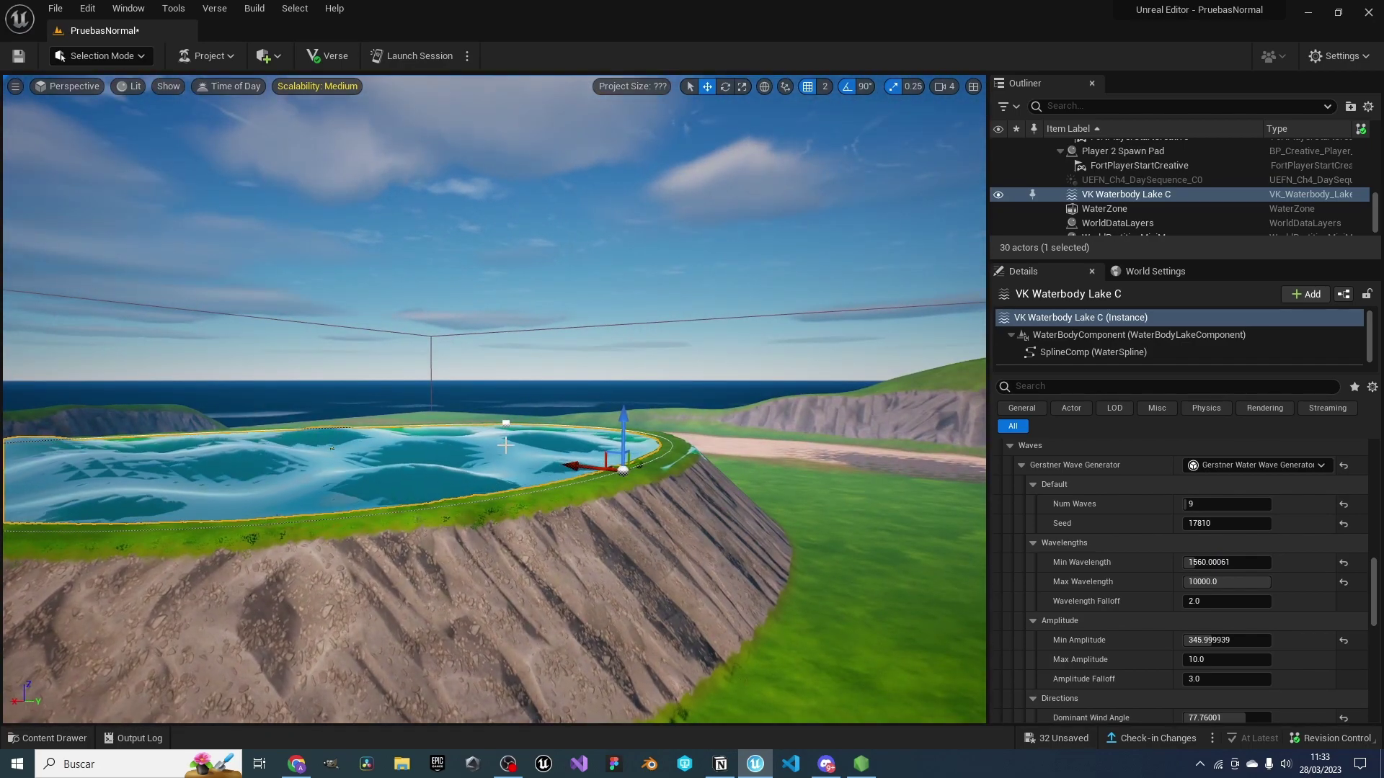
key("Delete")
Place an Island water body on the grass and raise it taller
right_click_drag(505, 446, 691, 313)
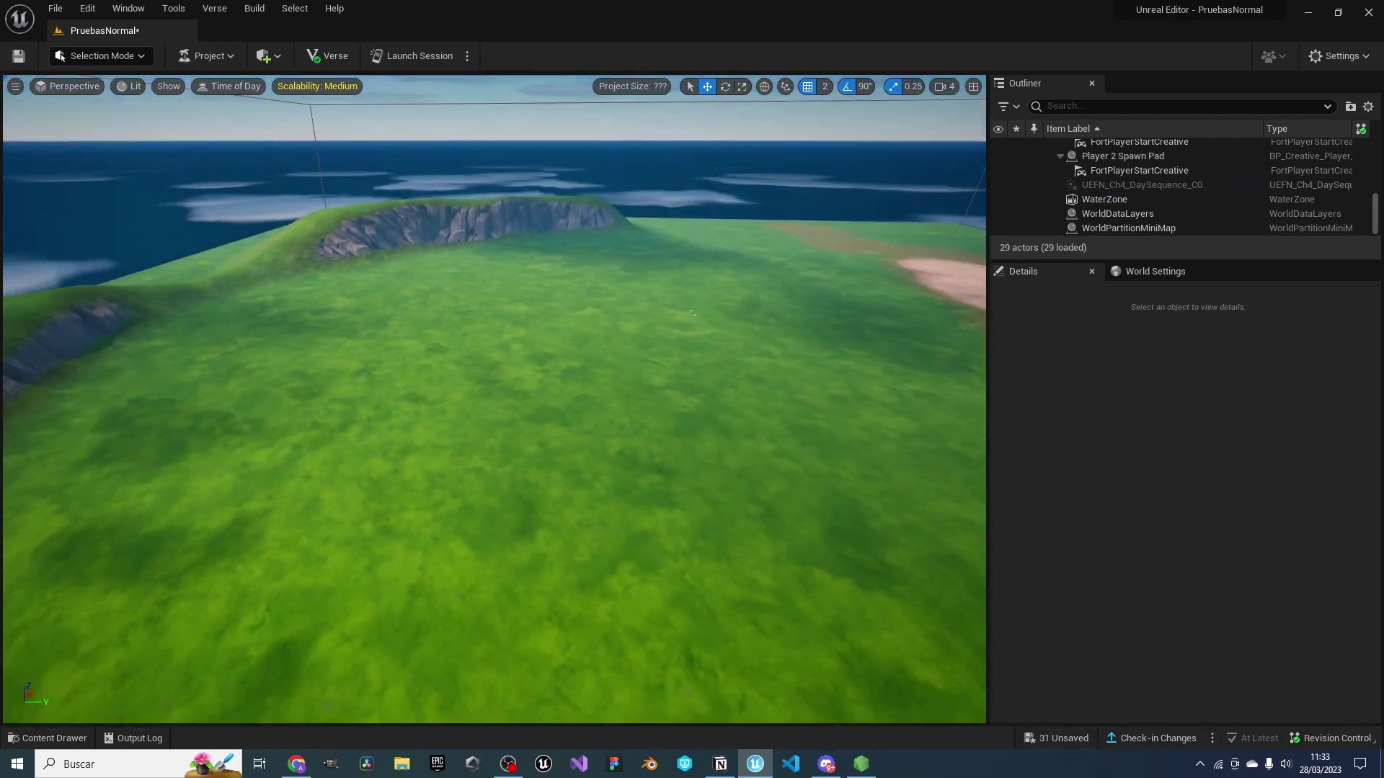
key("ctrl+space")
left_click_drag(325, 566, 575, 381)
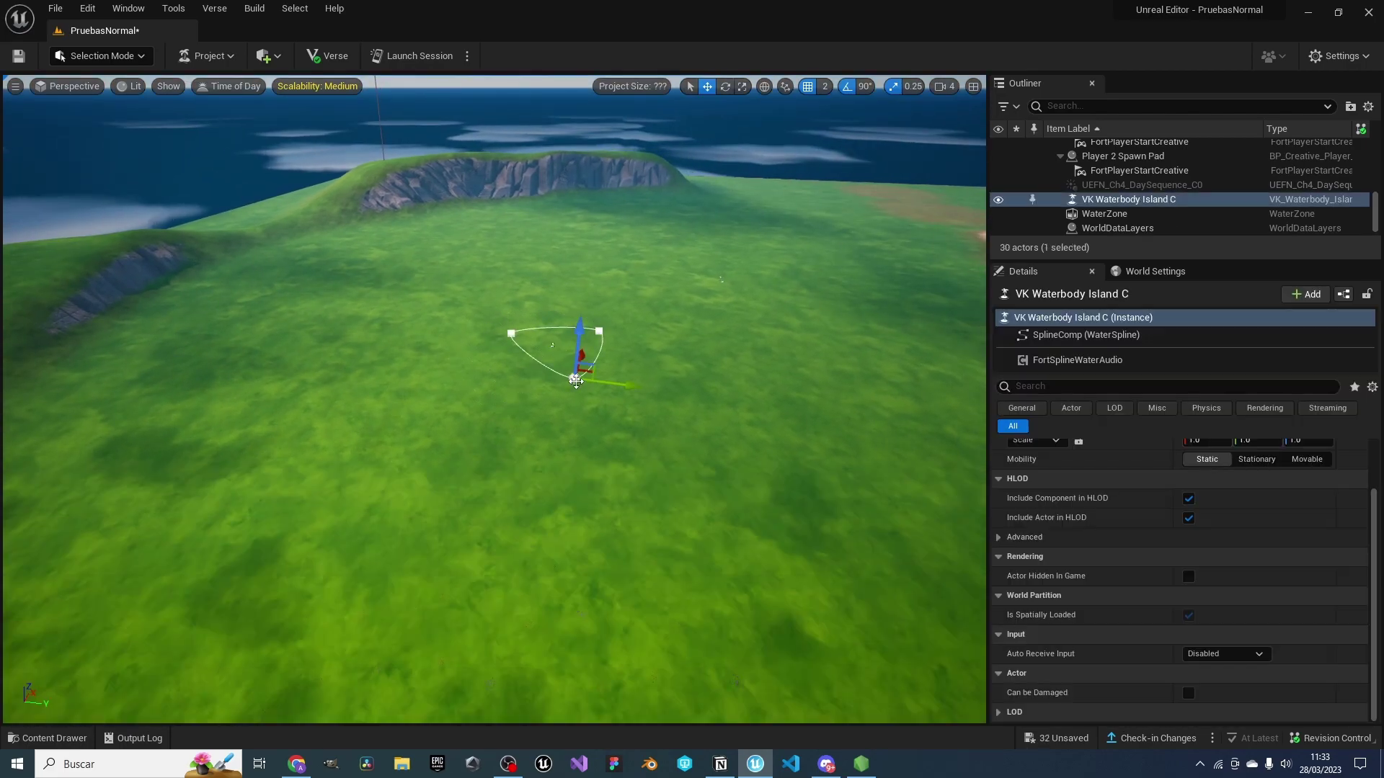
right_click_drag(575, 381, 669, 423)
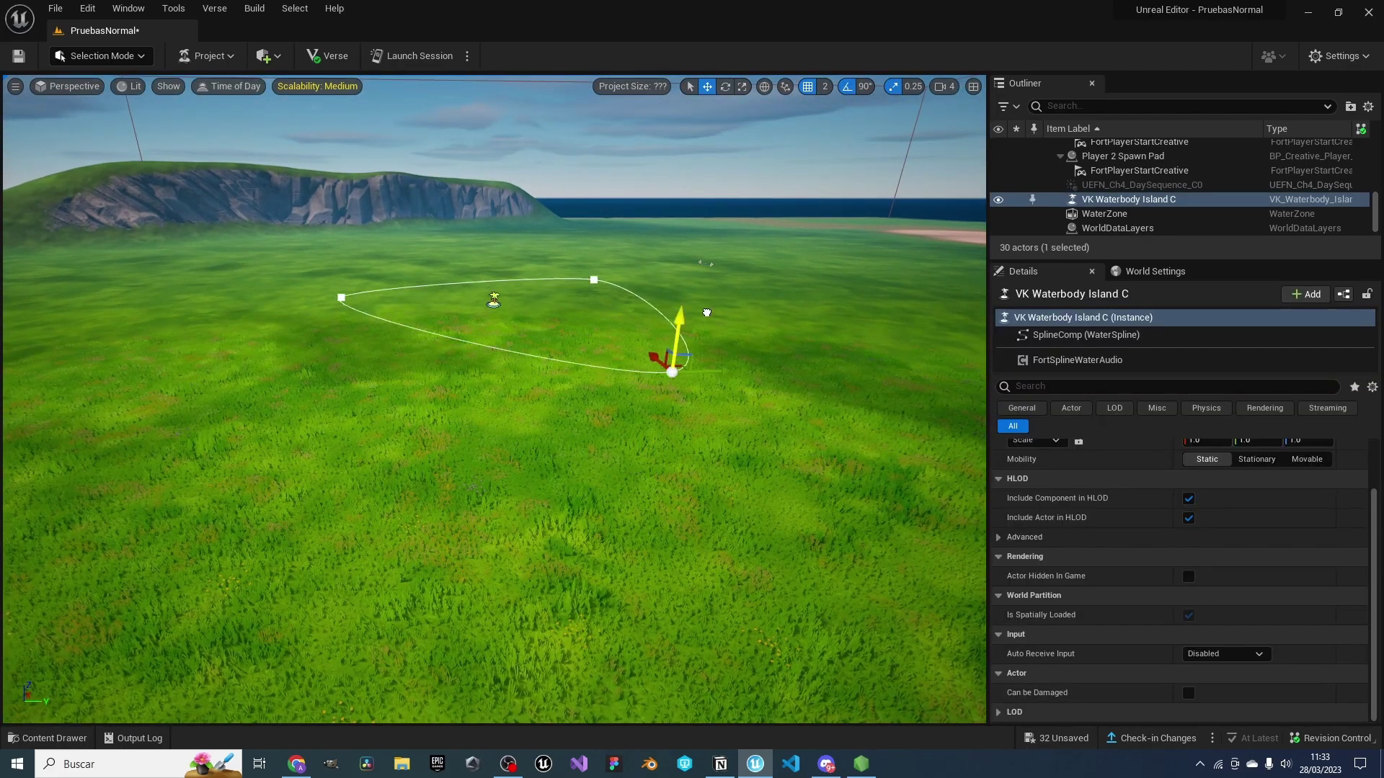
left_click_drag(681, 329, 681, 266)
mouse_move(681, 266)
right_mouse_down()
mouse_move(532, 514)
mouse_move(575, 519)
right_mouse_up()
Drag an island spline point to stretch the outline into a wide ridge
left_click(530, 527)
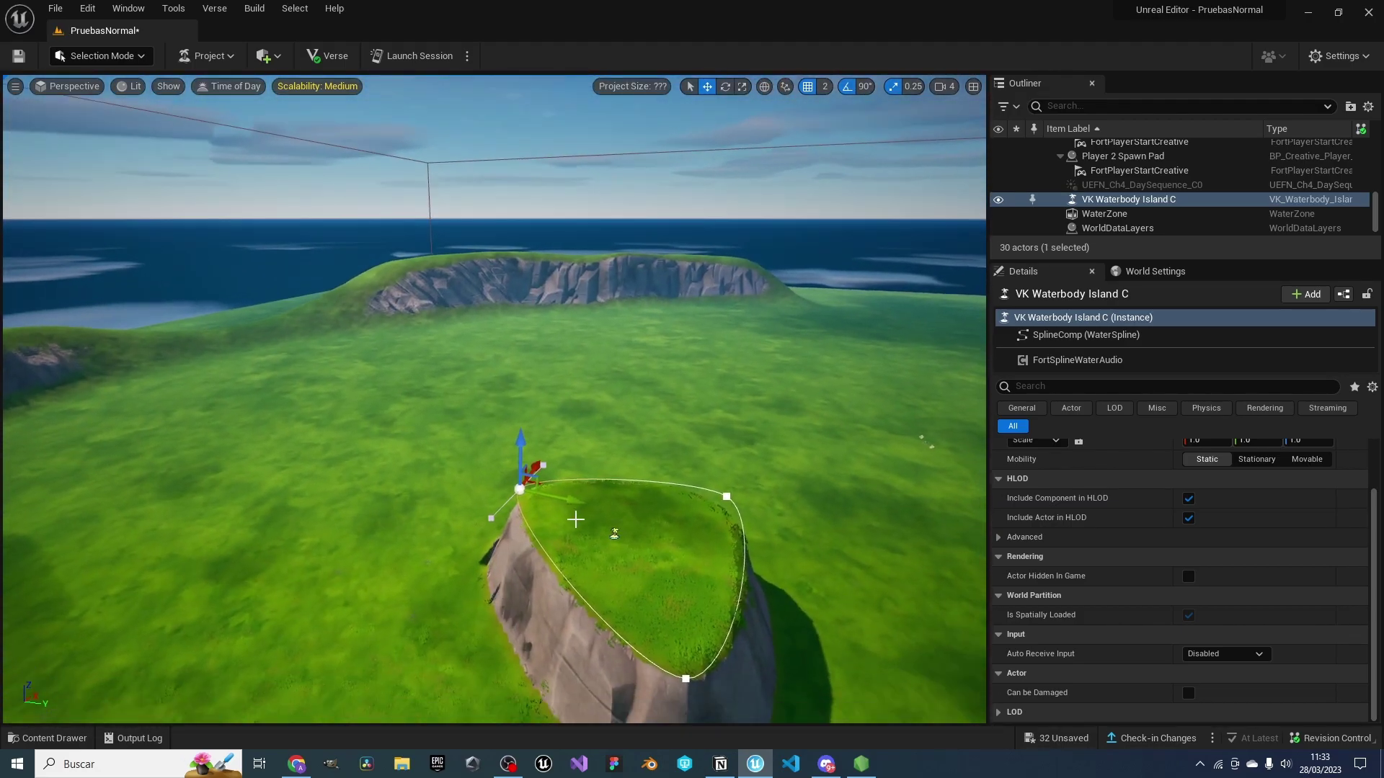
left_click_drag(484, 499, 260, 421)
right_click_drag(259, 422, 458, 348)
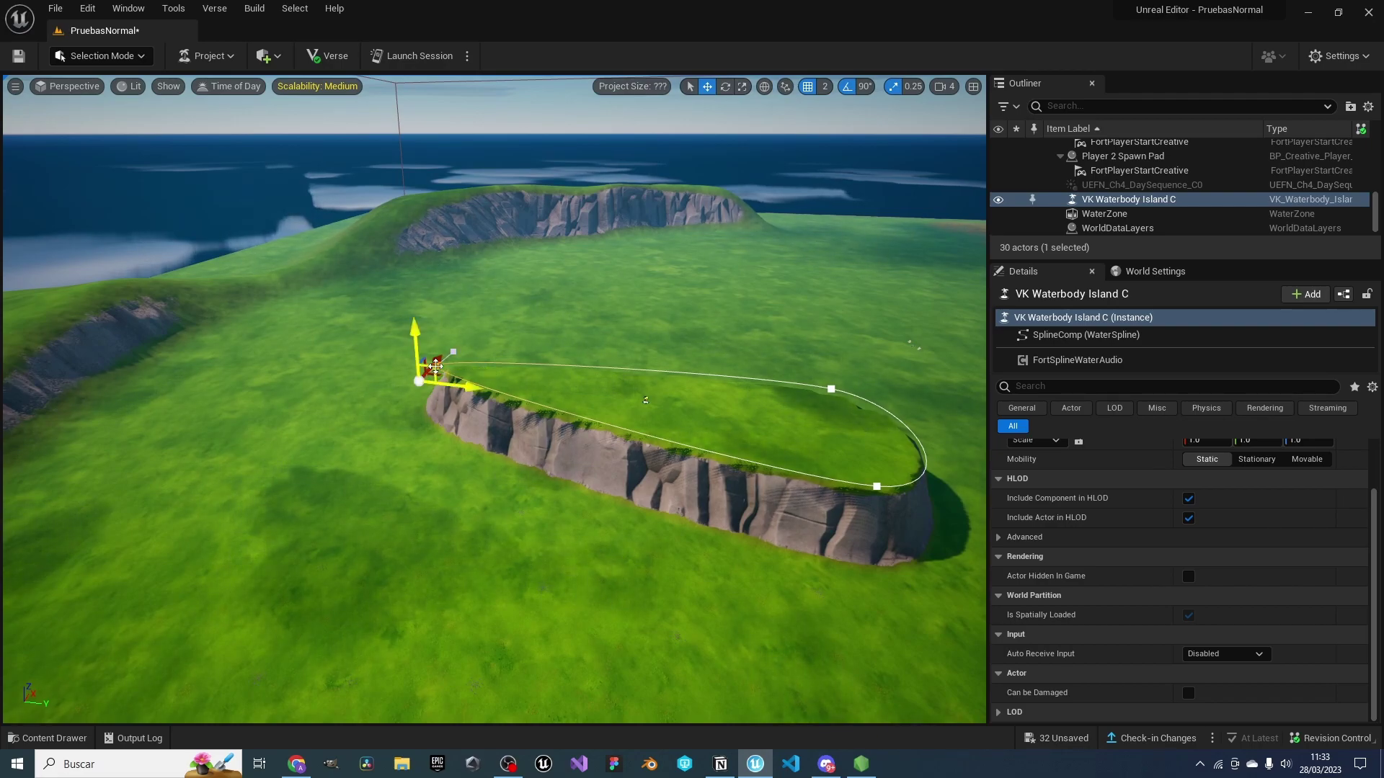
right_click_drag(645, 400, 377, 353)
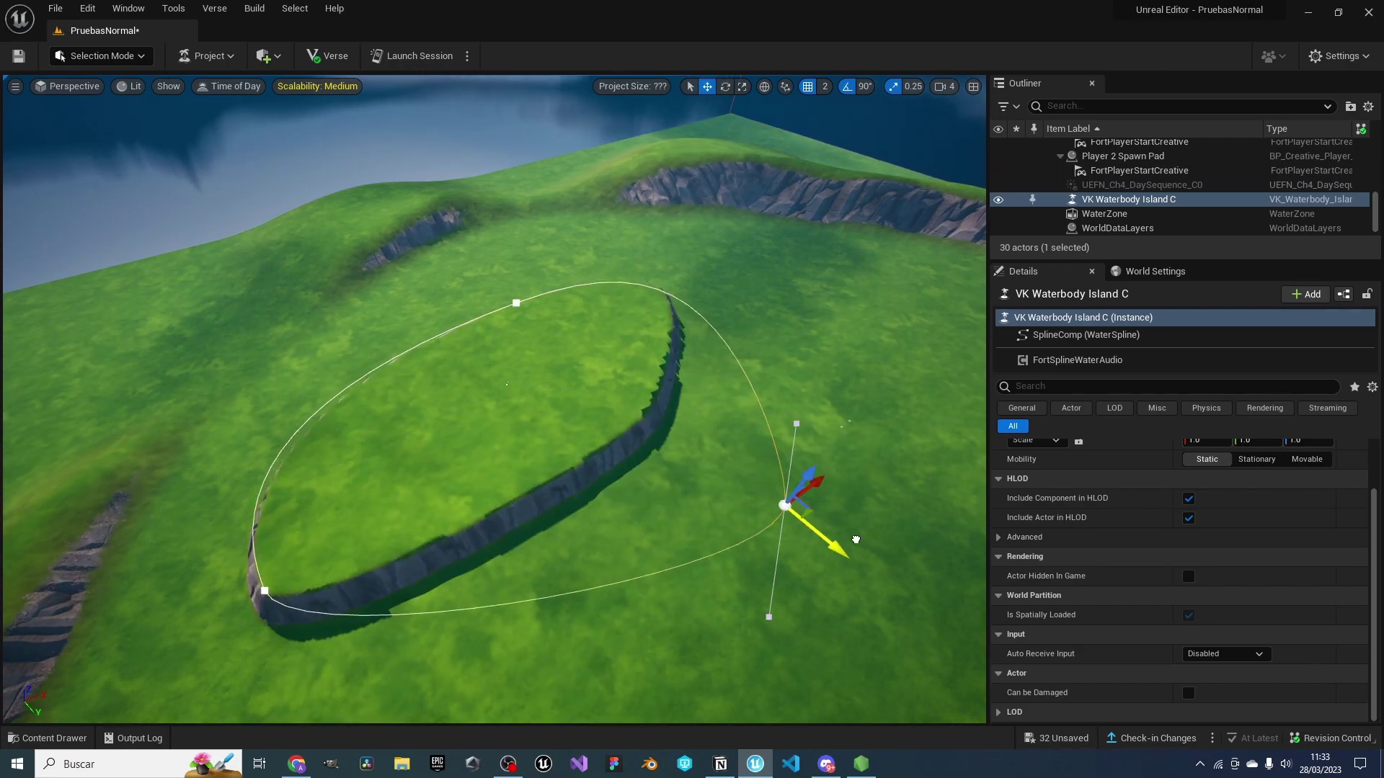
right_click_drag(761, 463, 757, 375)
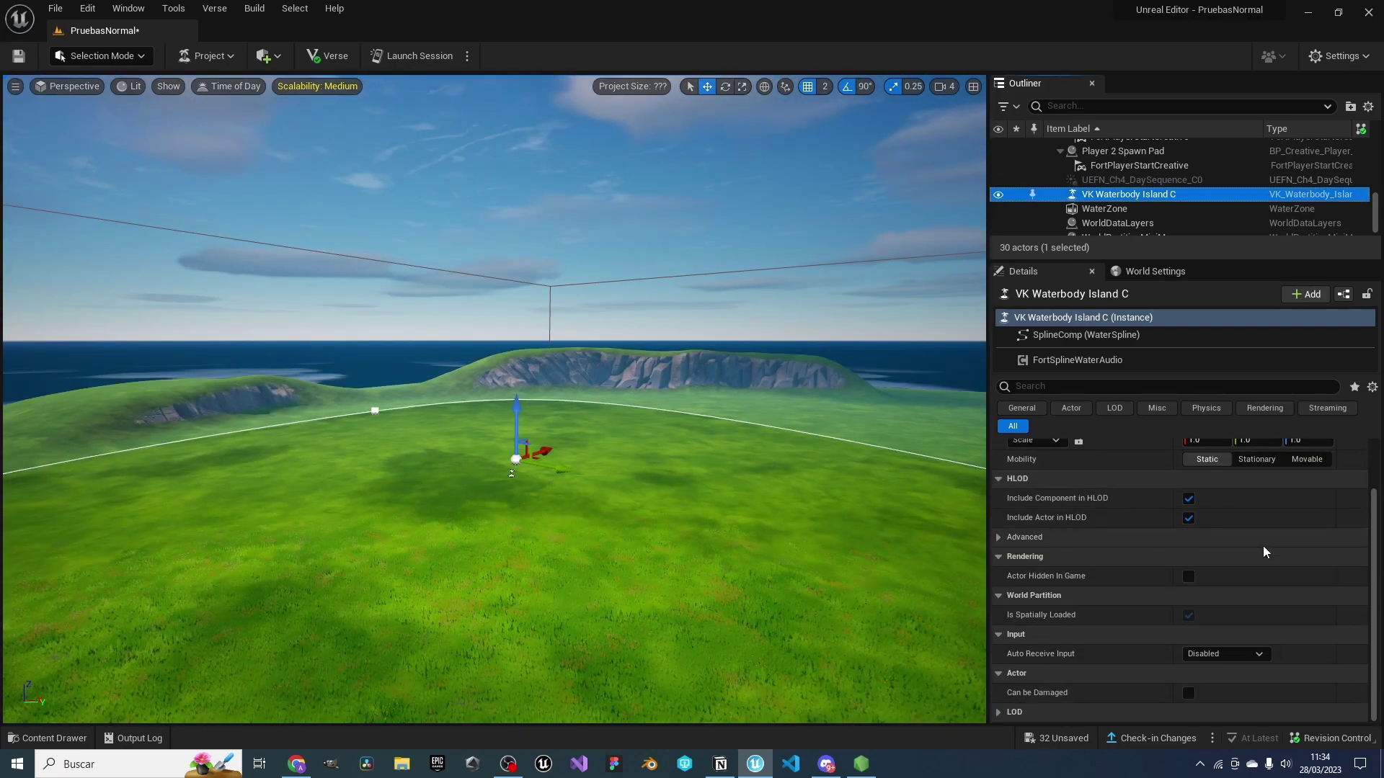
Frame and delete VK Waterbody Island C, leaving plain grassy terrain
key("f")
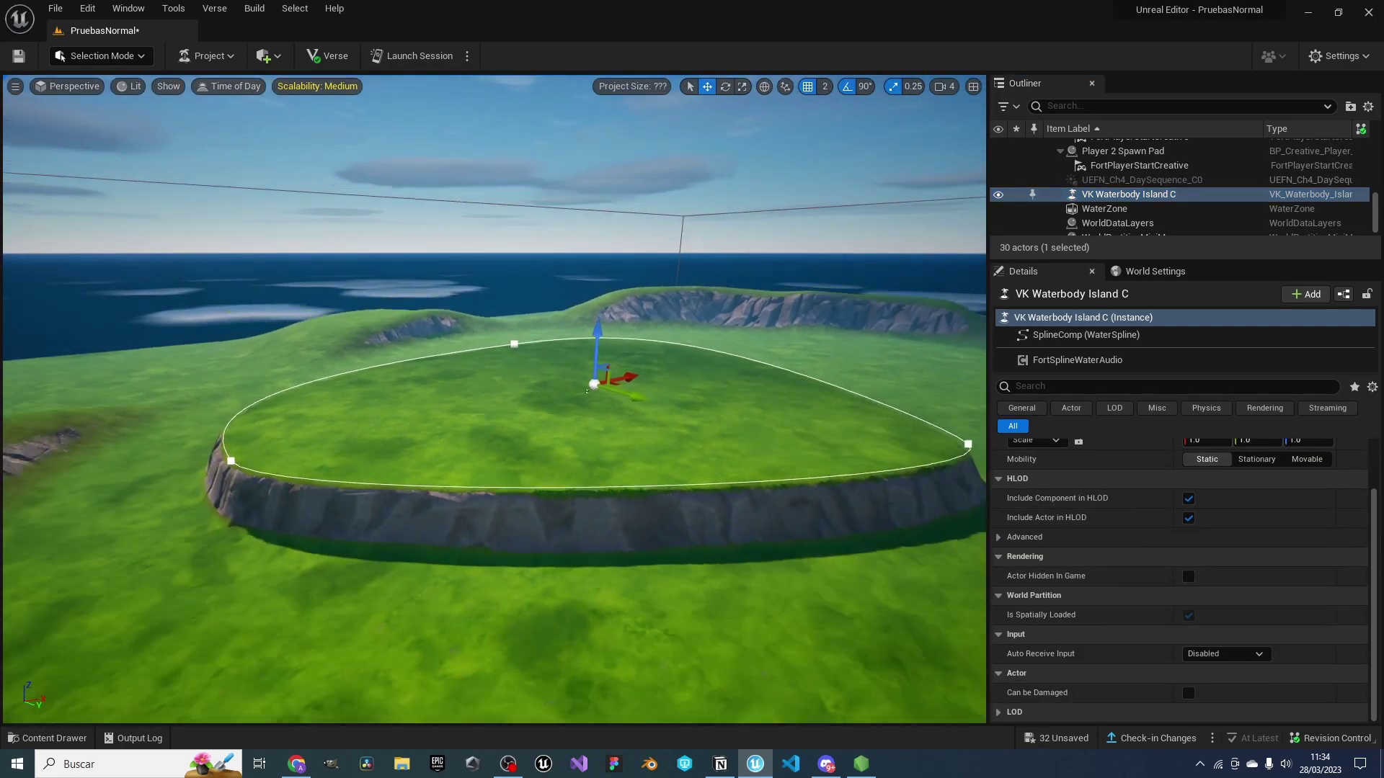
key("Delete")
mouse_move(565, 340)
right_mouse_down()
mouse_move(565, 217)
mouse_move(570, 302)
mouse_move(679, 422)
mouse_move(670, 393)
right_mouse_up()
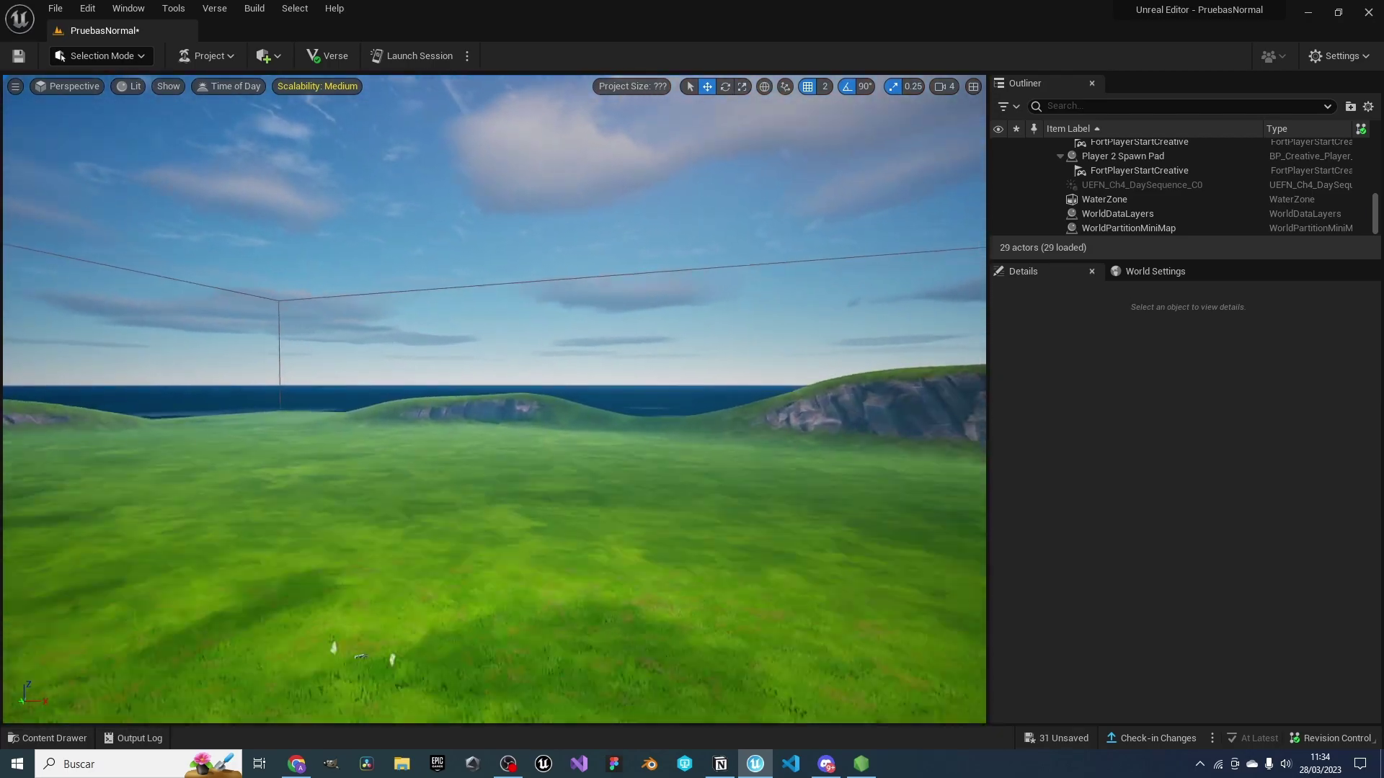